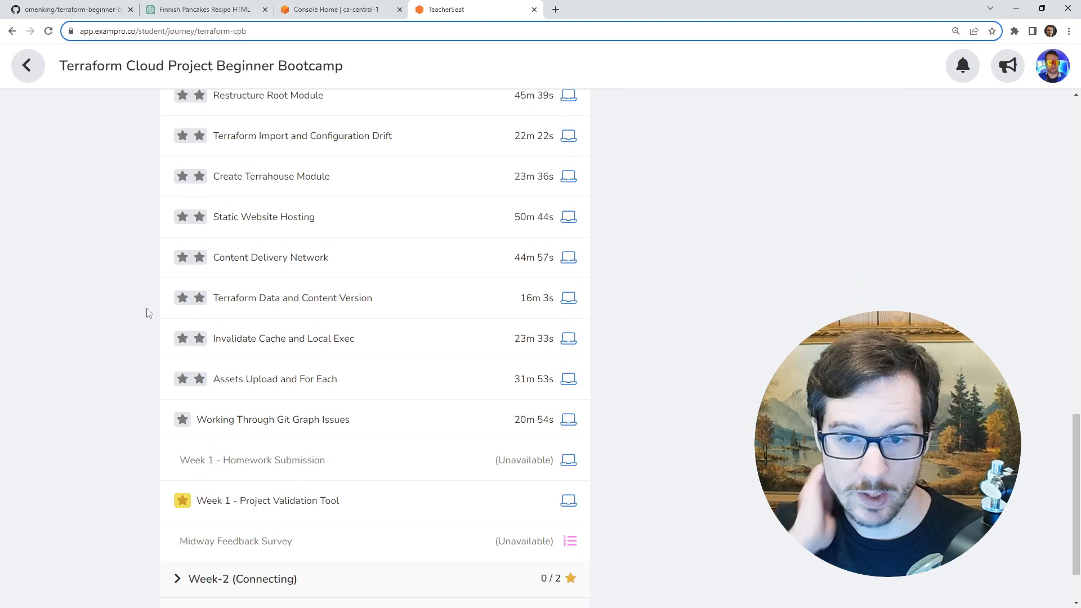
Open the Week 1 - Project Validation Tool lesson and review the overall specs and asserts results under Step 5: Run Validator.
{"action": "scroll", "coordinate": [149, 313], "scroll_direction": "down", "scroll_amount": 2}
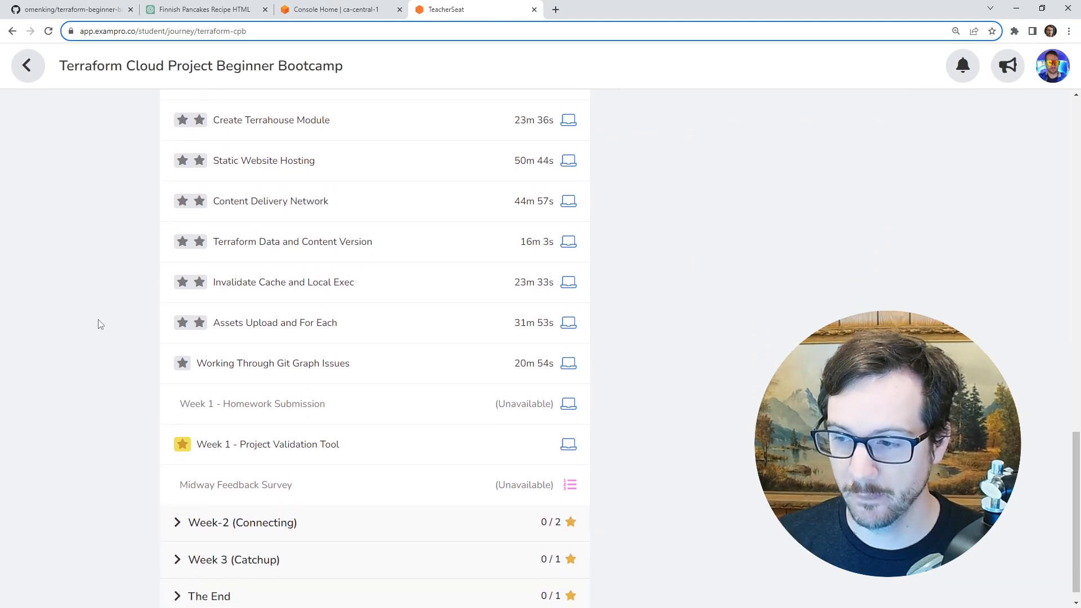
{"action": "left_click", "coordinate": [304, 438]}
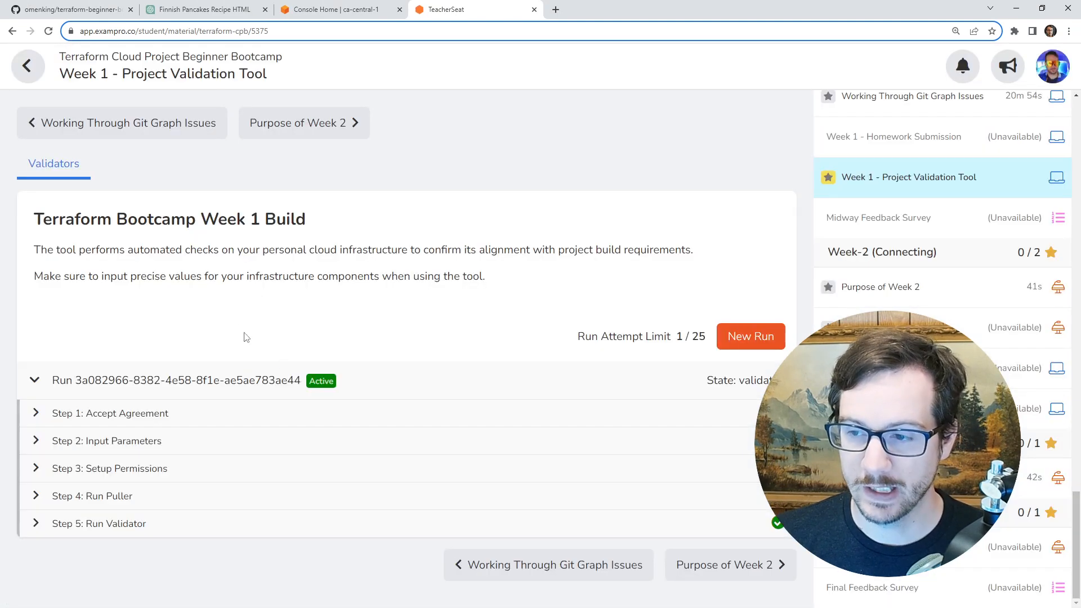
{"action": "left_click", "coordinate": [141, 532]}
{"action": "scroll", "coordinate": [167, 362], "scroll_direction": "down", "scroll_amount": 4}
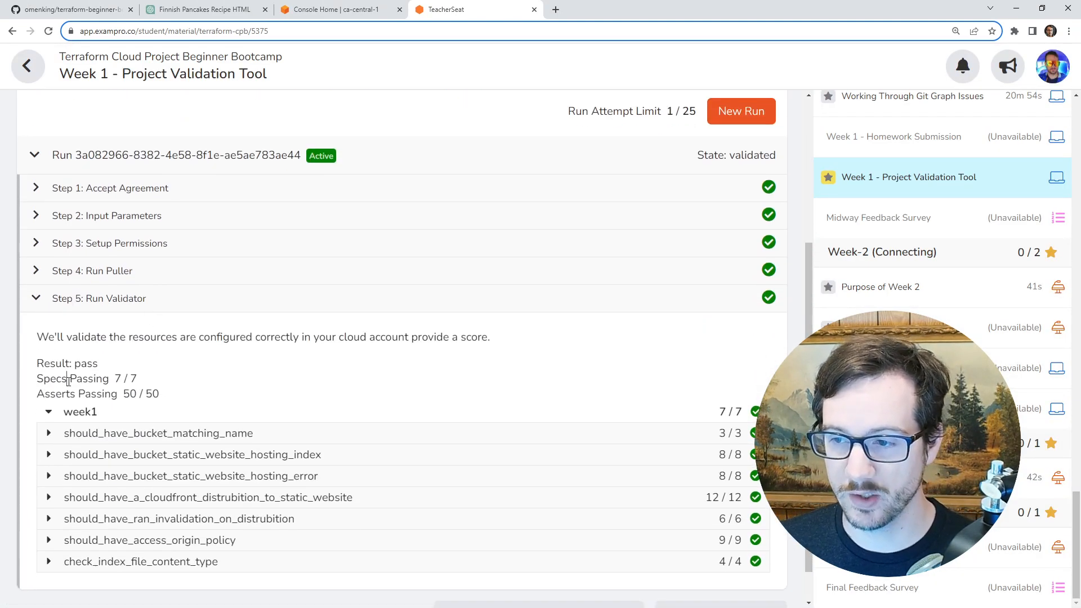
{"action": "left_click_drag", "start_coordinate": [69, 381], "coordinate": [141, 381]}
{"action": "left_click_drag", "start_coordinate": [71, 395], "coordinate": [165, 399]}
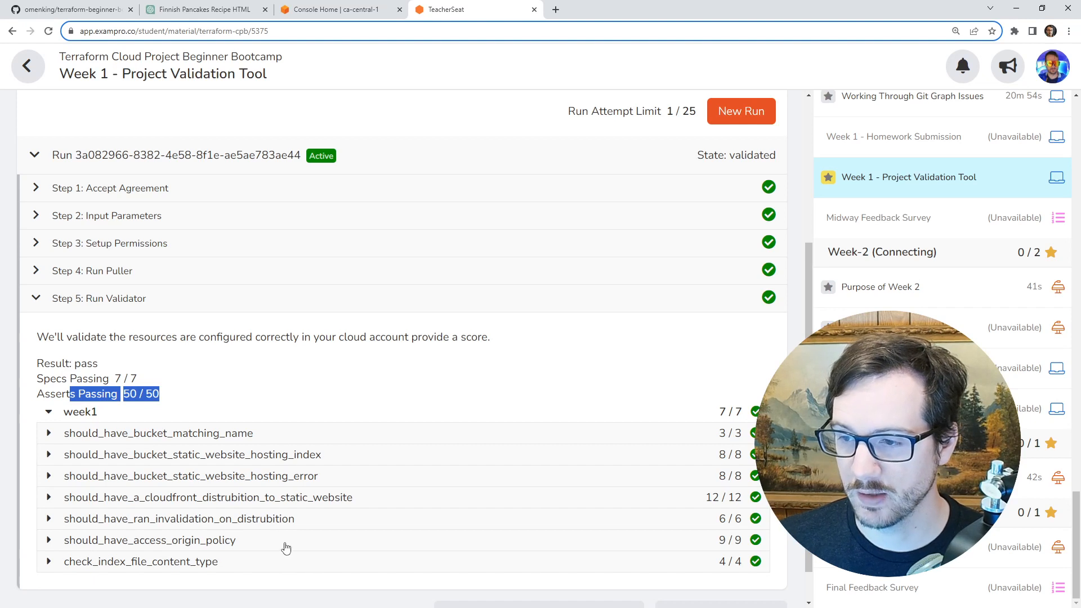
Expand the should_have_bucket_matching_name spec and examine the manifest key its data is loaded from.
{"action": "left_click", "coordinate": [231, 433]}
{"action": "scroll", "coordinate": [186, 327], "scroll_direction": "down", "scroll_amount": 2}
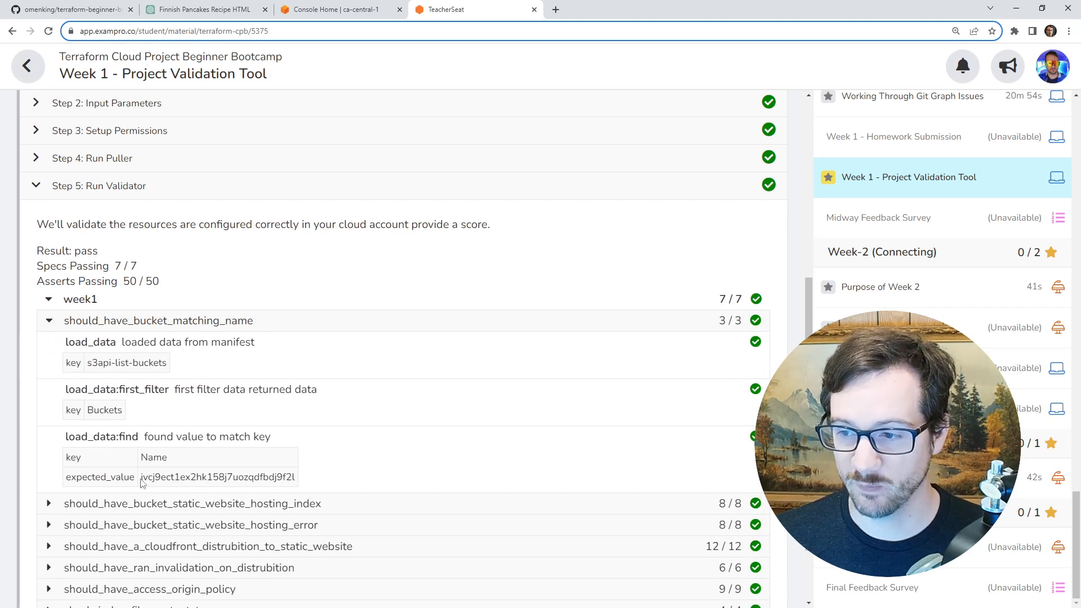
{"action": "left_click_drag", "start_coordinate": [89, 361], "coordinate": [178, 370]}
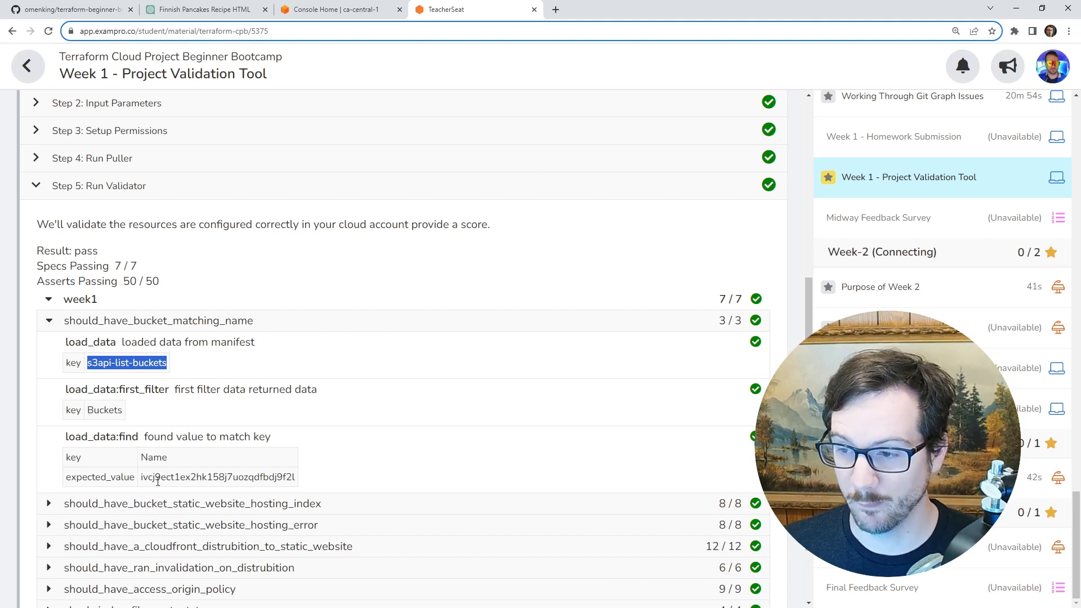
Expand the should_have_bucket_static_website_hosting_index spec and examine its get-bucket-website data and index document assertion.
{"action": "left_click", "coordinate": [196, 507]}
{"action": "scroll", "coordinate": [159, 383], "scroll_direction": "down", "scroll_amount": 3}
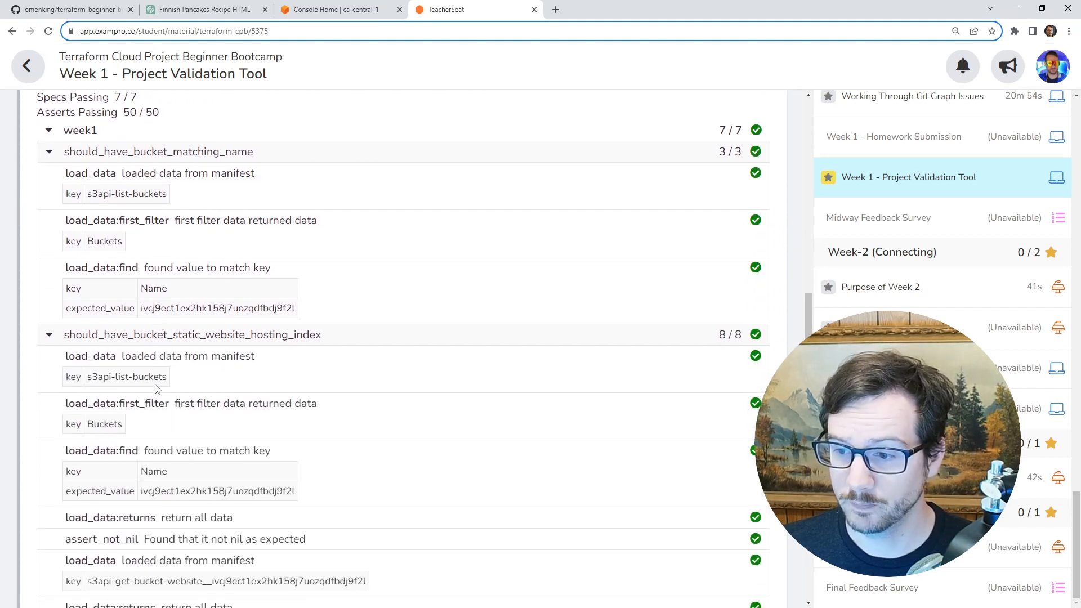
{"action": "scroll", "coordinate": [123, 365], "scroll_direction": "down", "scroll_amount": 1}
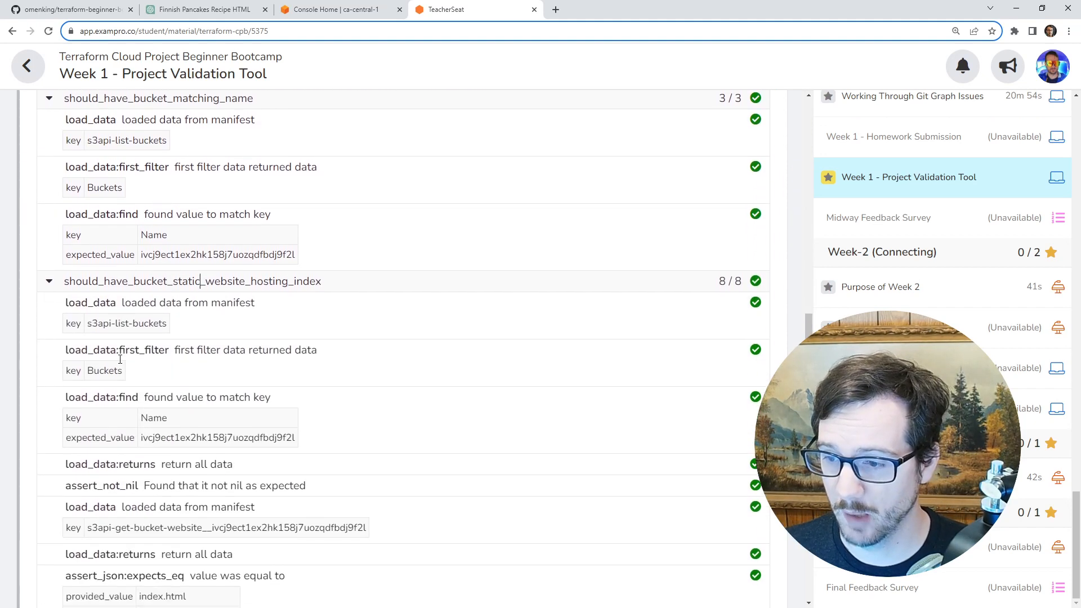
{"action": "scroll", "coordinate": [120, 358], "scroll_direction": "down", "scroll_amount": 1}
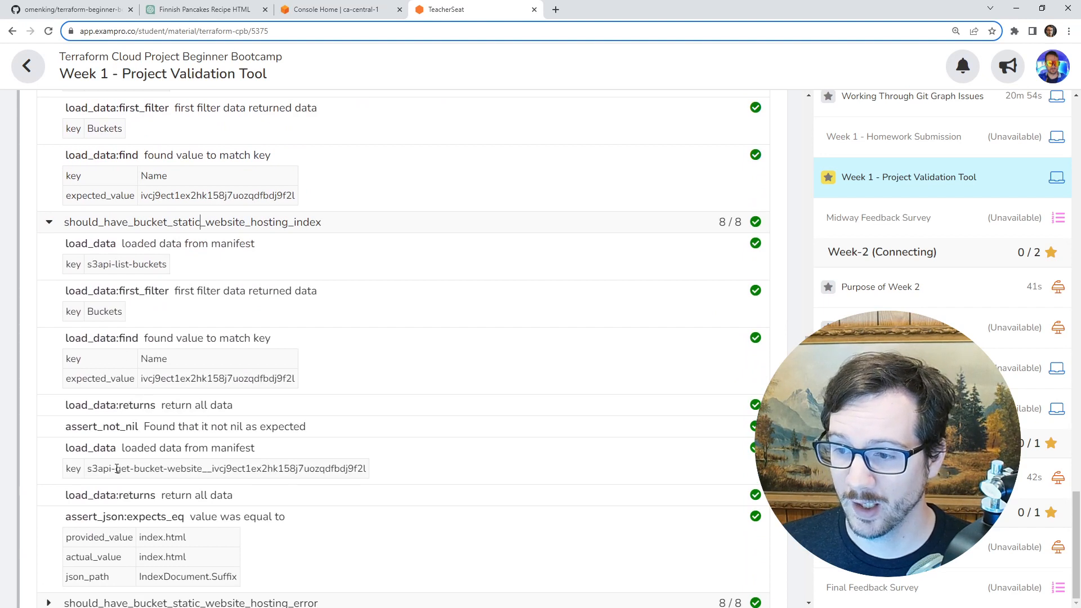
{"action": "left_click_drag", "start_coordinate": [116, 468], "coordinate": [205, 467]}
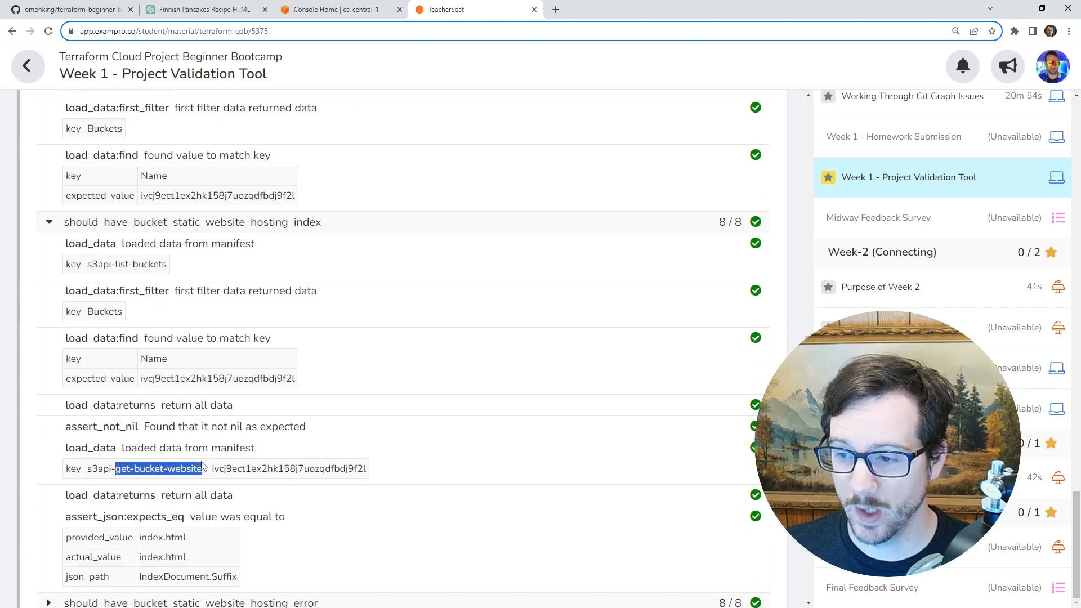
{"action": "scroll", "coordinate": [202, 466], "scroll_direction": "down", "scroll_amount": 2}
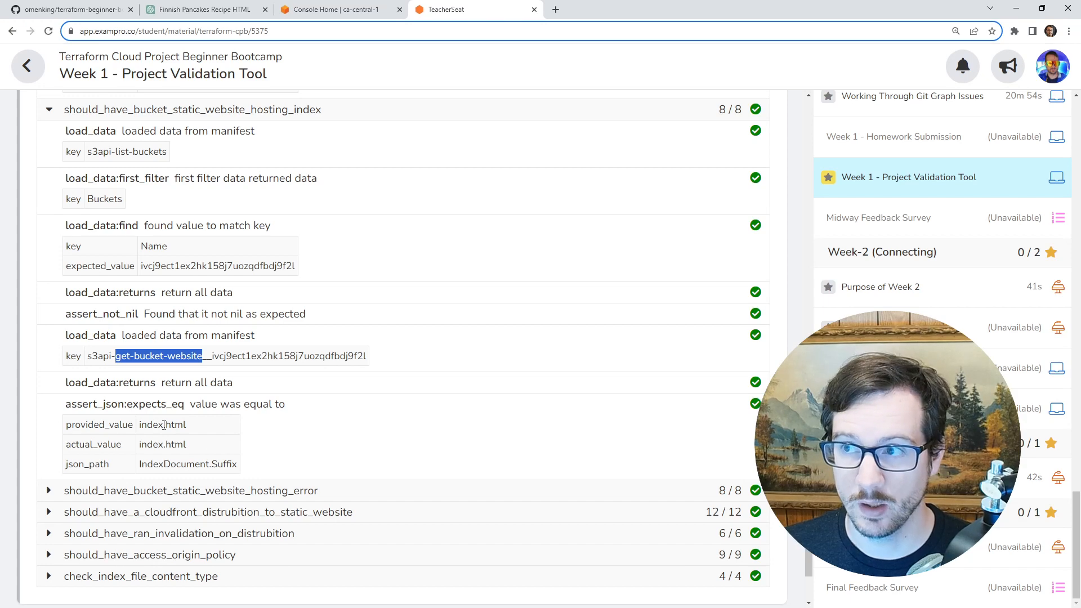
Switch to the AWS console and open the S3 bucket ivcj9ect1ex2hk158j7uozqdfbdj9f2l.
{"action": "left_click", "coordinate": [326, 10]}
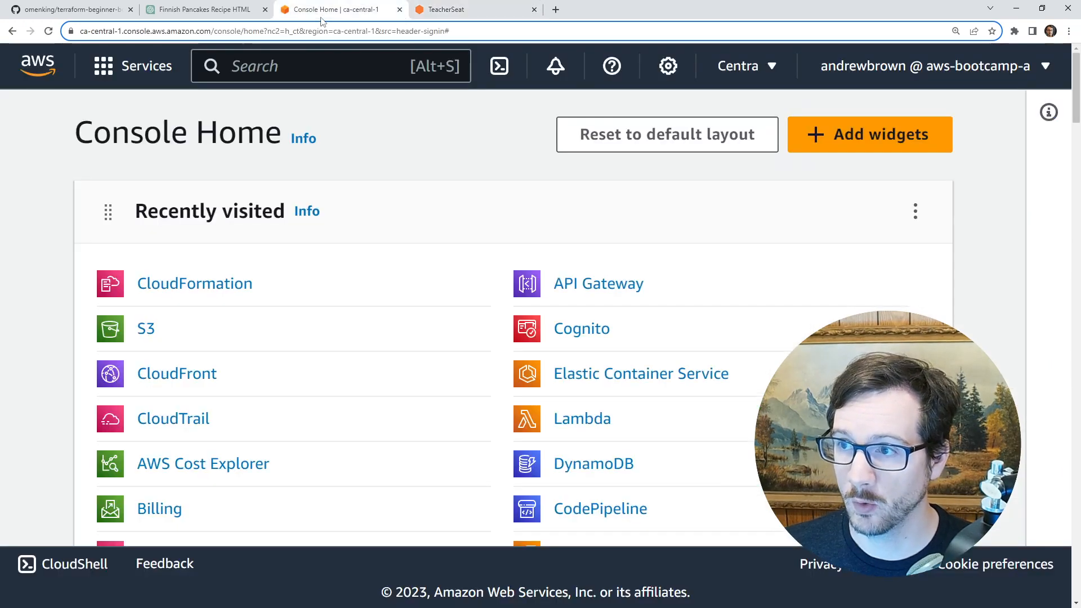
{"action": "left_click", "coordinate": [146, 328]}
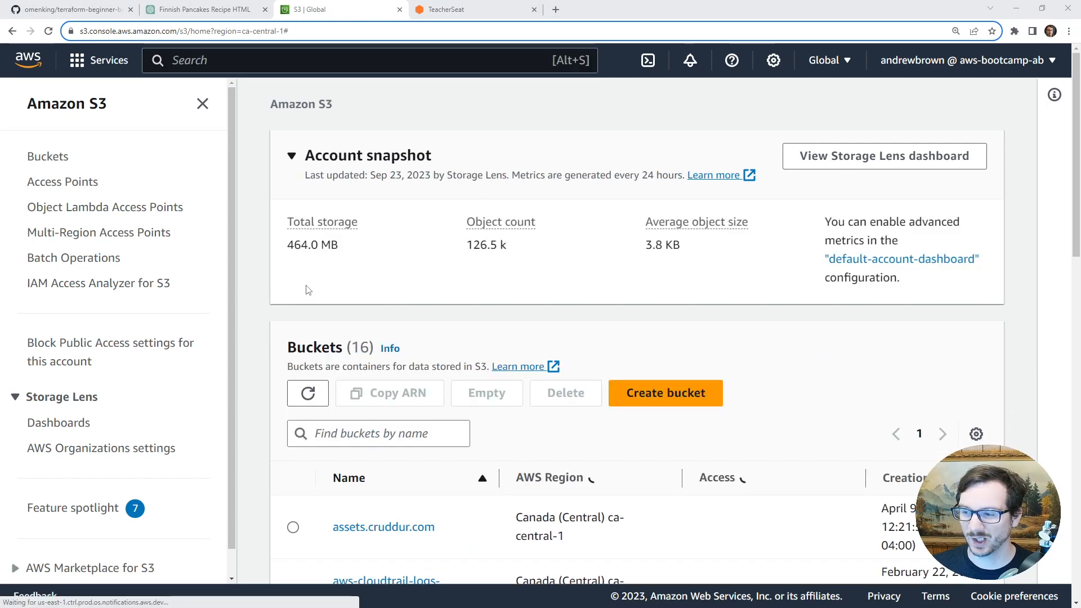
{"action": "scroll", "coordinate": [309, 290], "scroll_direction": "down", "scroll_amount": 4}
{"action": "scroll", "coordinate": [428, 330], "scroll_direction": "down", "scroll_amount": 5}
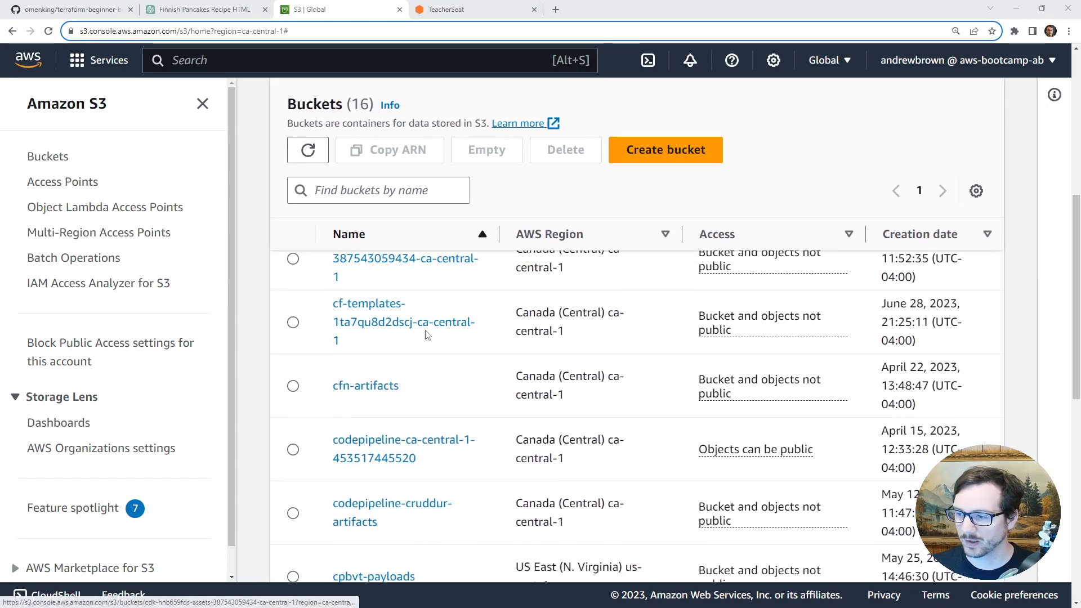
{"action": "scroll", "coordinate": [424, 326], "scroll_direction": "down", "scroll_amount": 6}
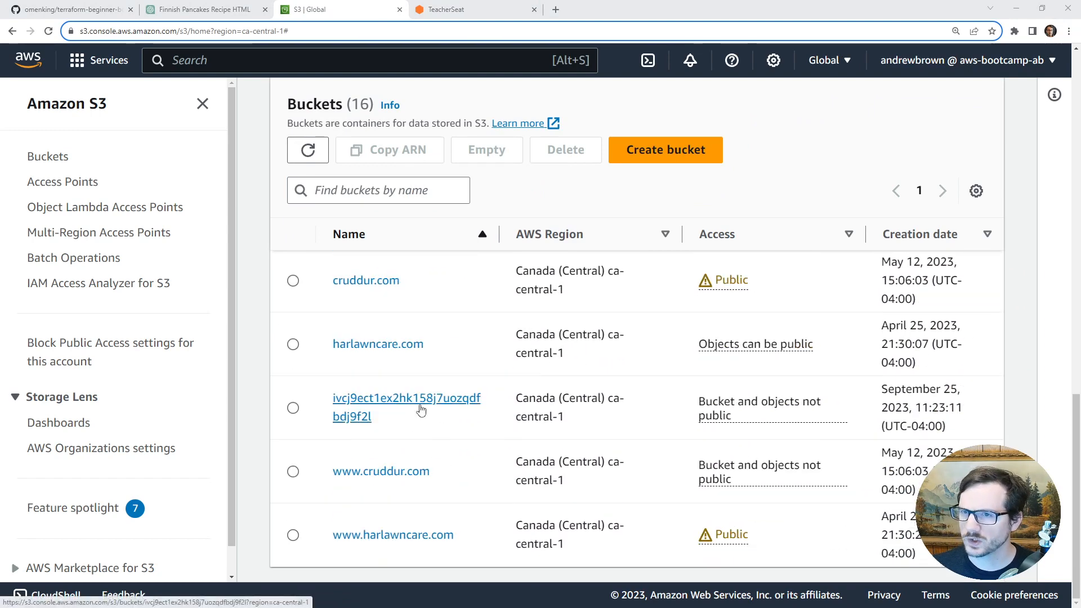
{"action": "left_click", "coordinate": [421, 410]}
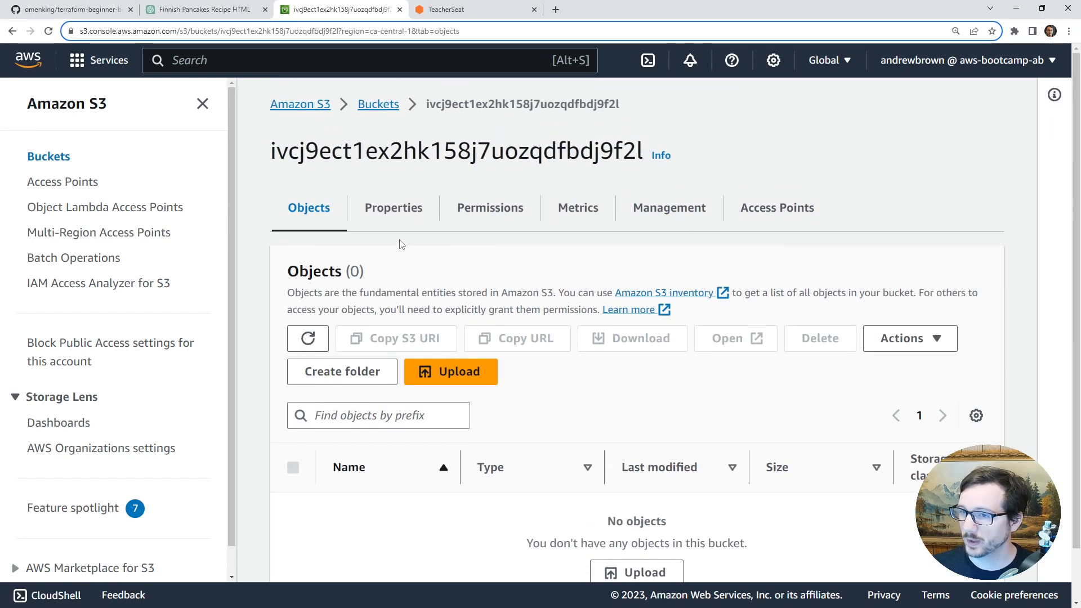
Edit static website hosting in the bucket's properties and select Enable to inspect the index and error document settings, without saving.
{"action": "left_click", "coordinate": [401, 216]}
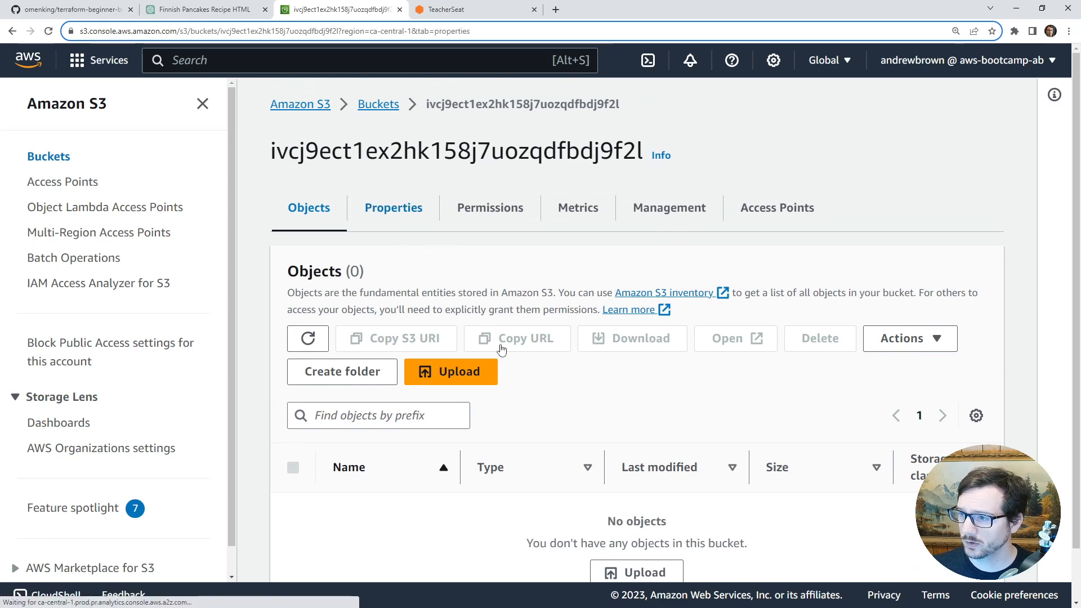
{"action": "scroll", "coordinate": [394, 259], "scroll_direction": "down", "scroll_amount": 15}
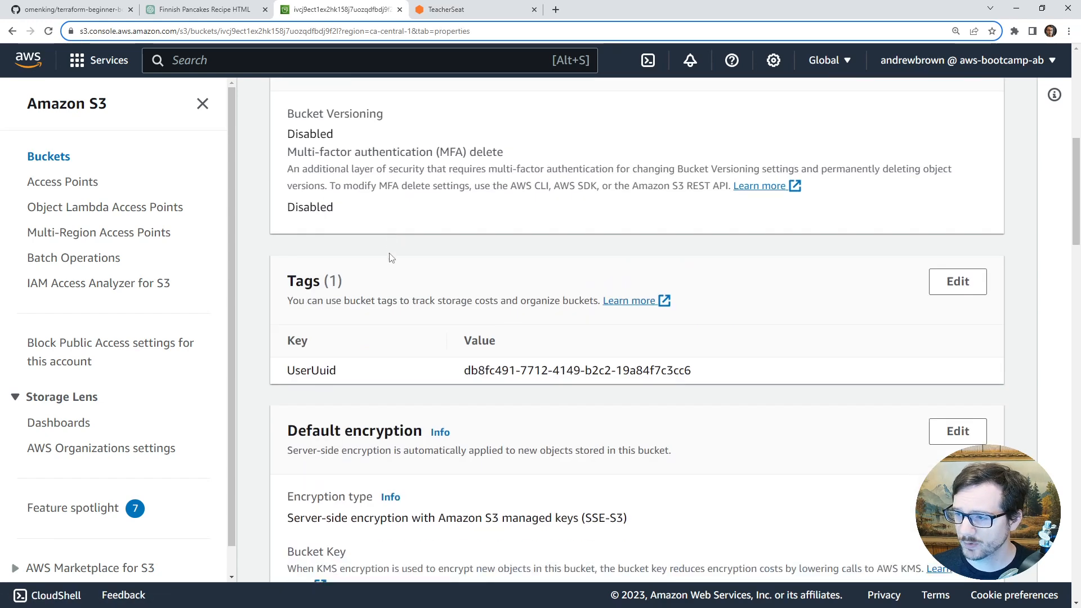
{"action": "scroll", "coordinate": [396, 260], "scroll_direction": "down", "scroll_amount": 20}
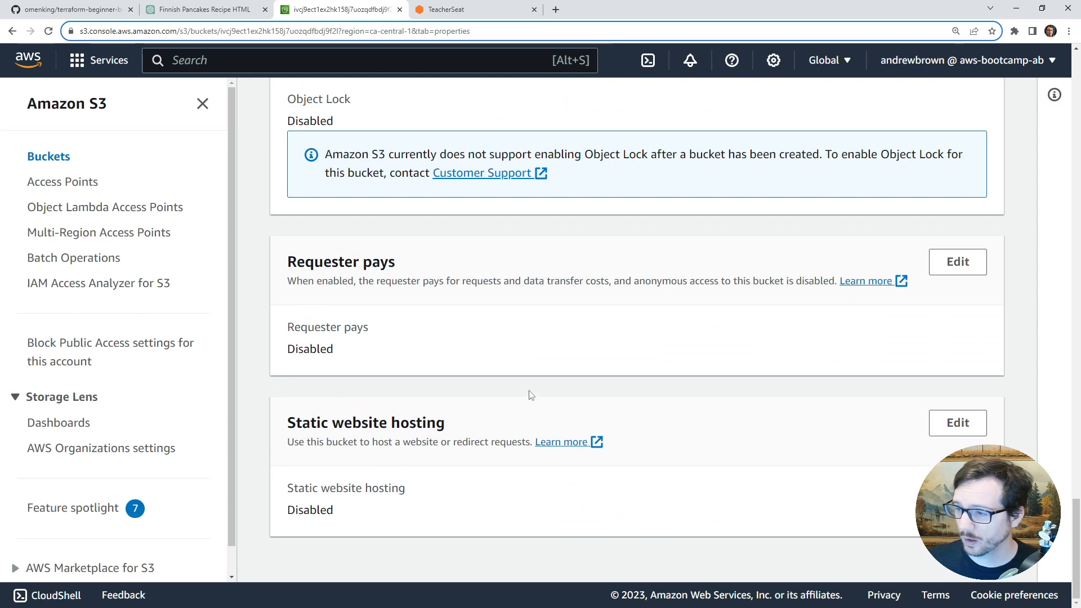
{"action": "left_click", "coordinate": [957, 423]}
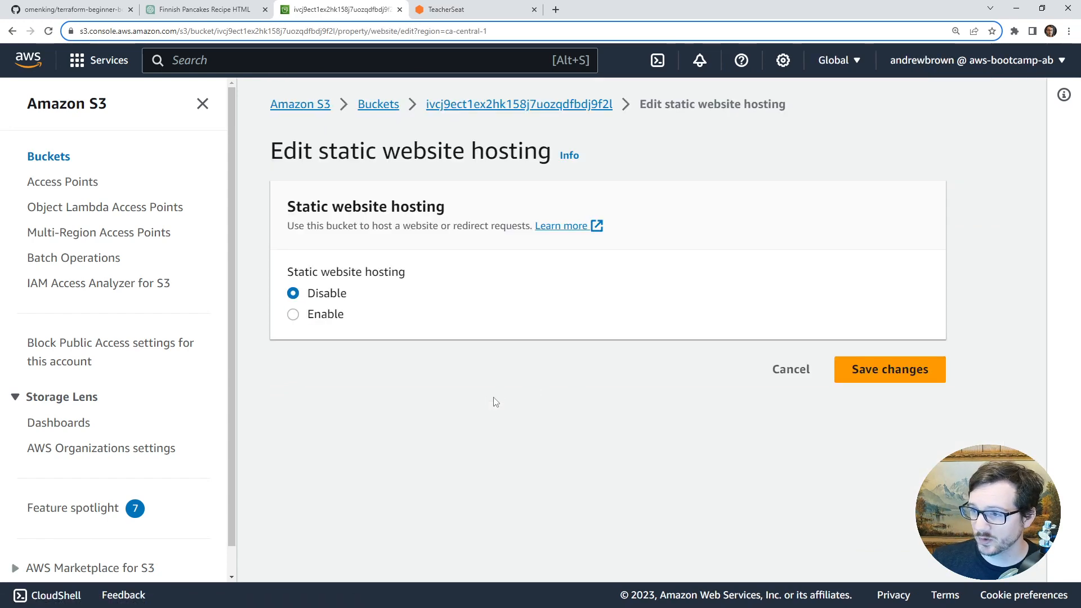
{"action": "left_click", "coordinate": [295, 319]}
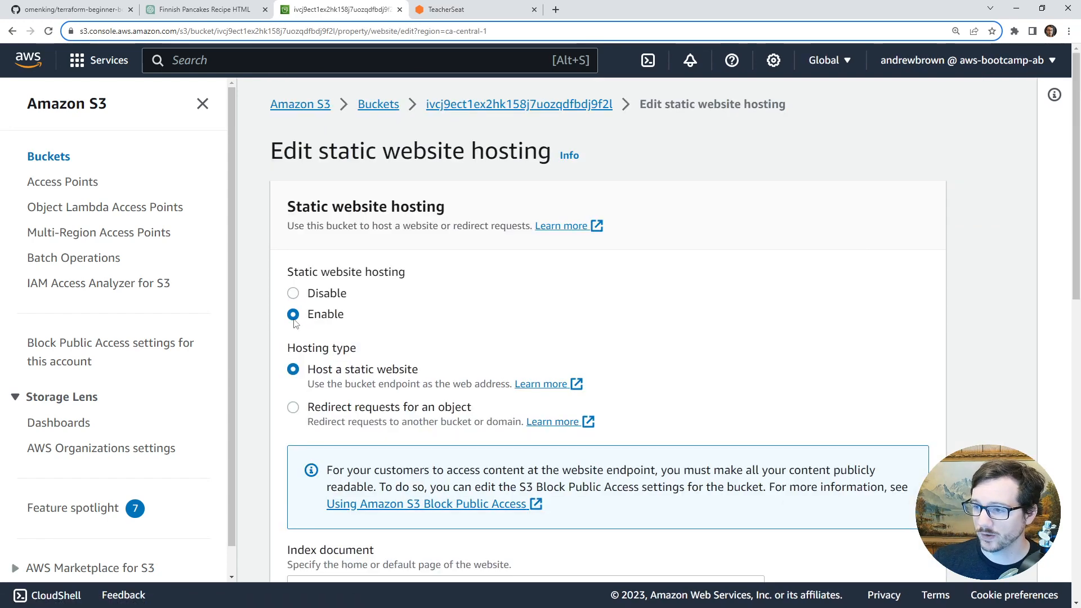
{"action": "scroll", "coordinate": [367, 393], "scroll_direction": "down", "scroll_amount": 3}
{"action": "scroll", "coordinate": [367, 392], "scroll_direction": "down", "scroll_amount": 3}
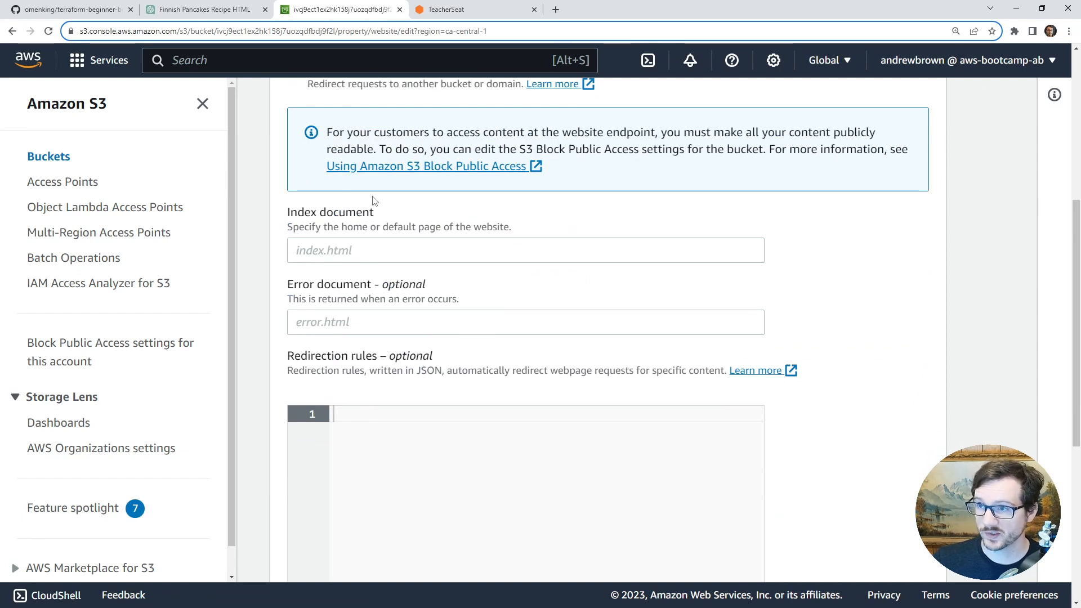
Return to TeacherSeat, expand the should_have_bucket_static_website_hosting_error spec and examine its s3api-get-bucket-website data and error document assertion.
{"action": "left_click", "coordinate": [446, 12]}
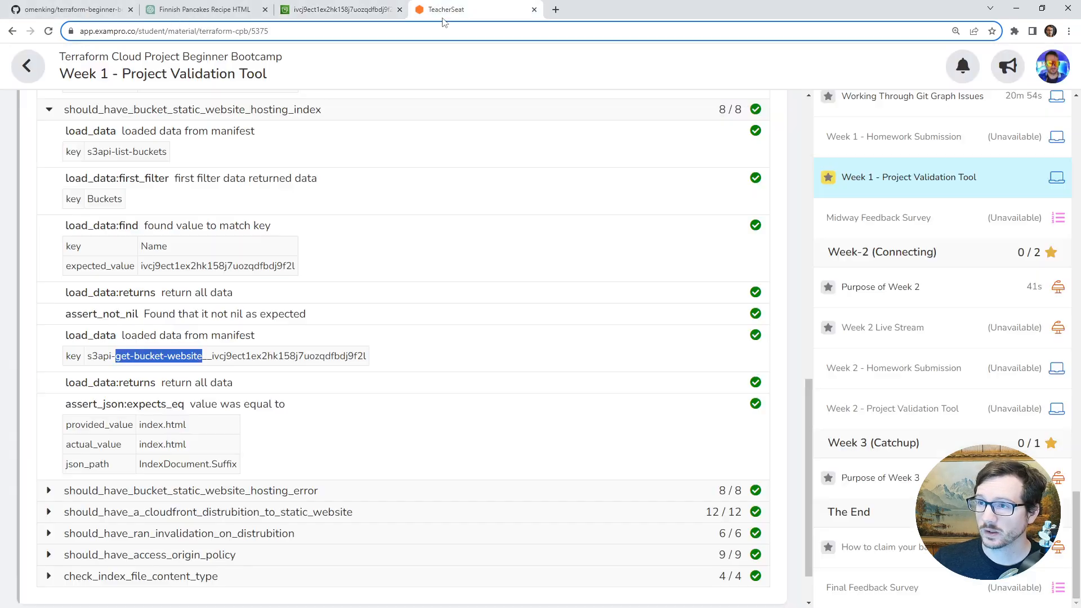
{"action": "scroll", "coordinate": [197, 418], "scroll_direction": "down", "scroll_amount": 1}
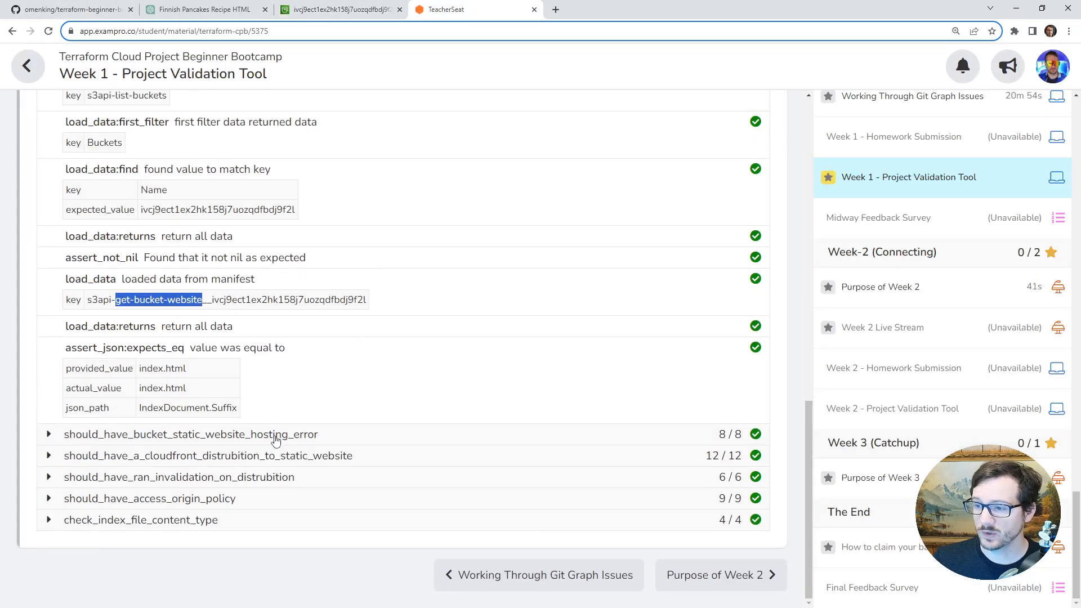
{"action": "left_click", "coordinate": [276, 437]}
{"action": "scroll", "coordinate": [253, 486], "scroll_direction": "down", "scroll_amount": 3}
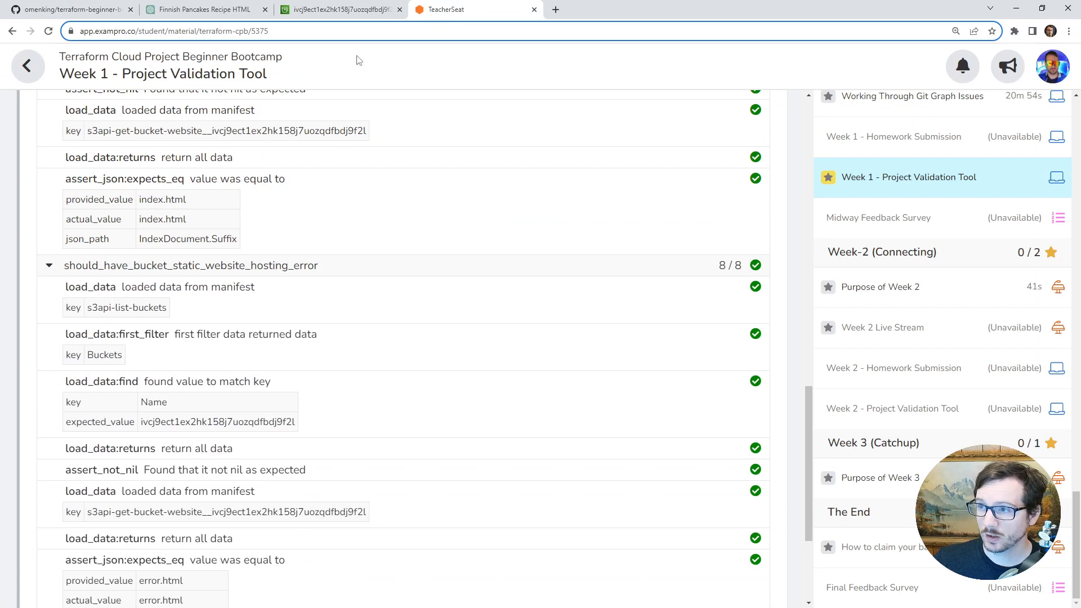
{"action": "left_click", "coordinate": [345, 11]}
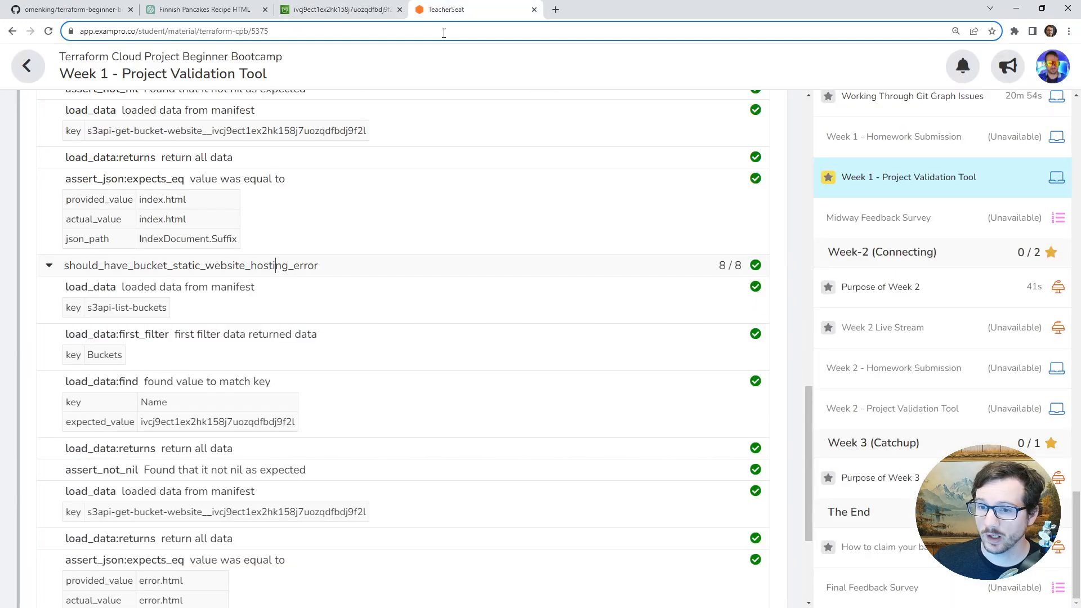
{"action": "left_click", "coordinate": [446, 10]}
{"action": "scroll", "coordinate": [228, 317], "scroll_direction": "down", "scroll_amount": 2}
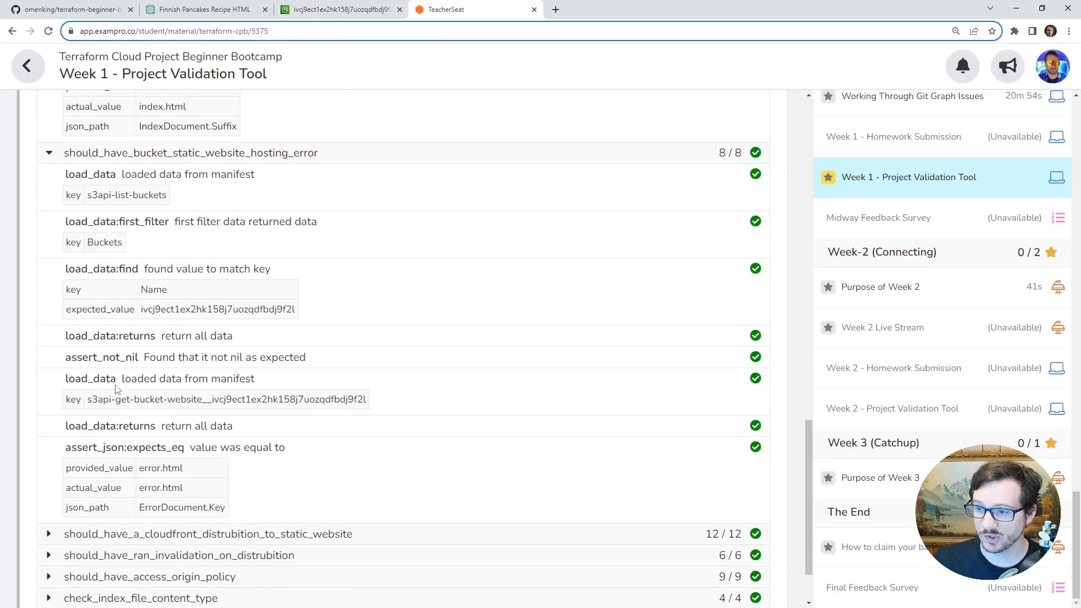
{"action": "left_click_drag", "start_coordinate": [87, 405], "coordinate": [201, 403]}
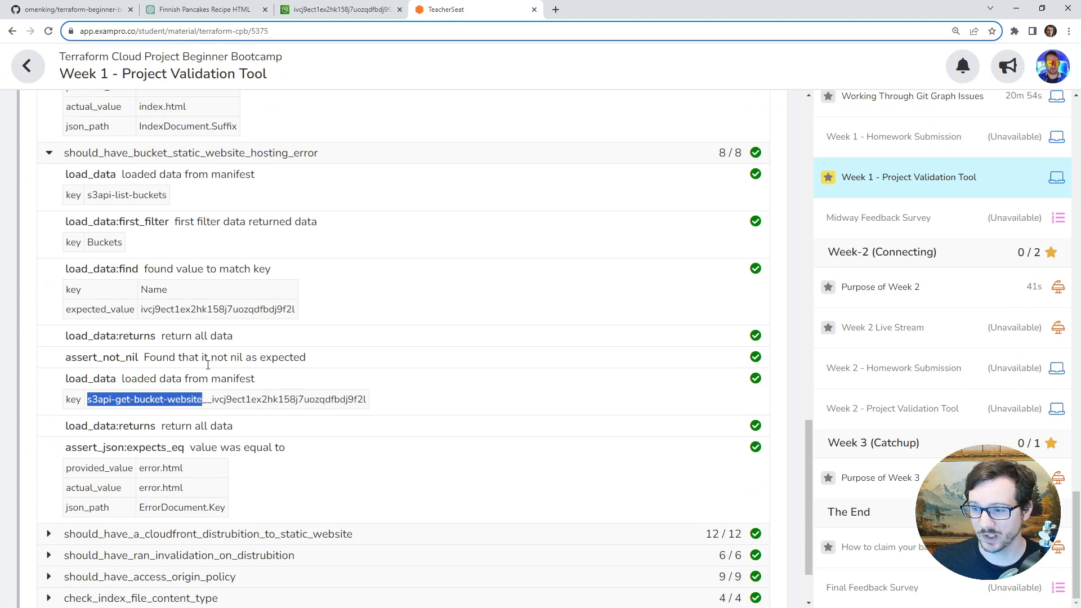
{"action": "scroll", "coordinate": [208, 365], "scroll_direction": "down", "scroll_amount": 2}
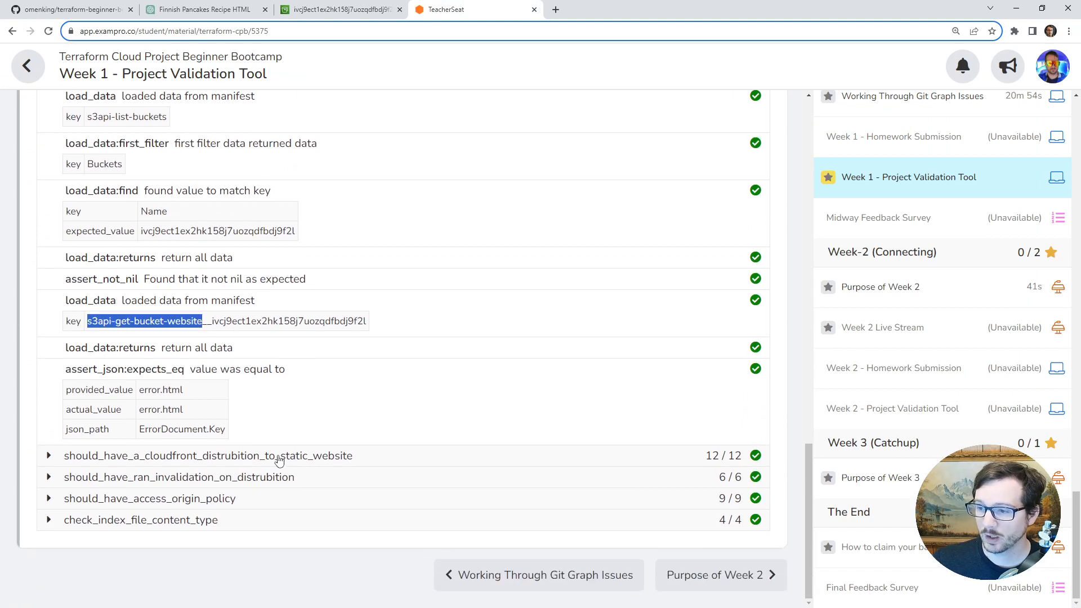
Expand the should_have_a_cloudfront_distrubition_to_static_website spec and examine its cloudfront-list-distributions data and deployment status assertion.
{"action": "left_click", "coordinate": [261, 457]}
{"action": "left_click", "coordinate": [261, 457]}
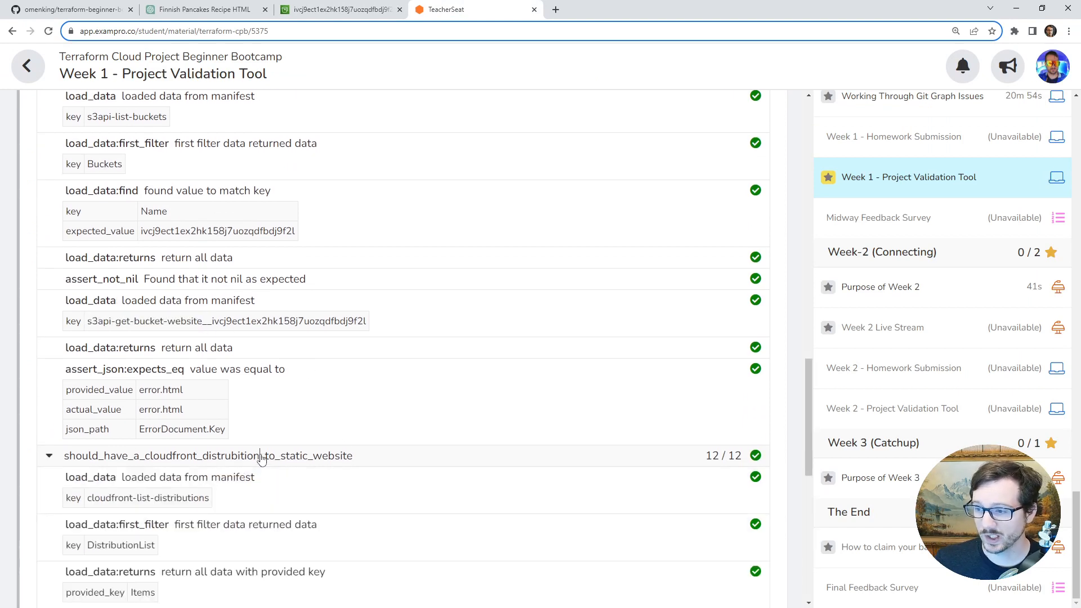
{"action": "scroll", "coordinate": [258, 337], "scroll_direction": "down", "scroll_amount": 3}
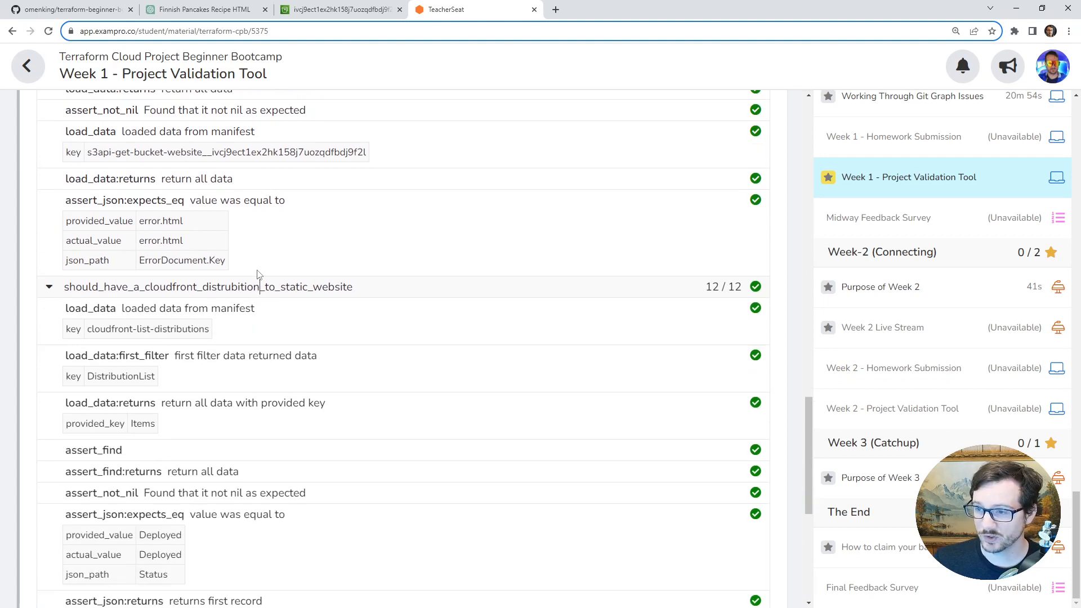
{"action": "left_click_drag", "start_coordinate": [93, 329], "coordinate": [216, 329]}
{"action": "scroll", "coordinate": [248, 397], "scroll_direction": "down", "scroll_amount": 3}
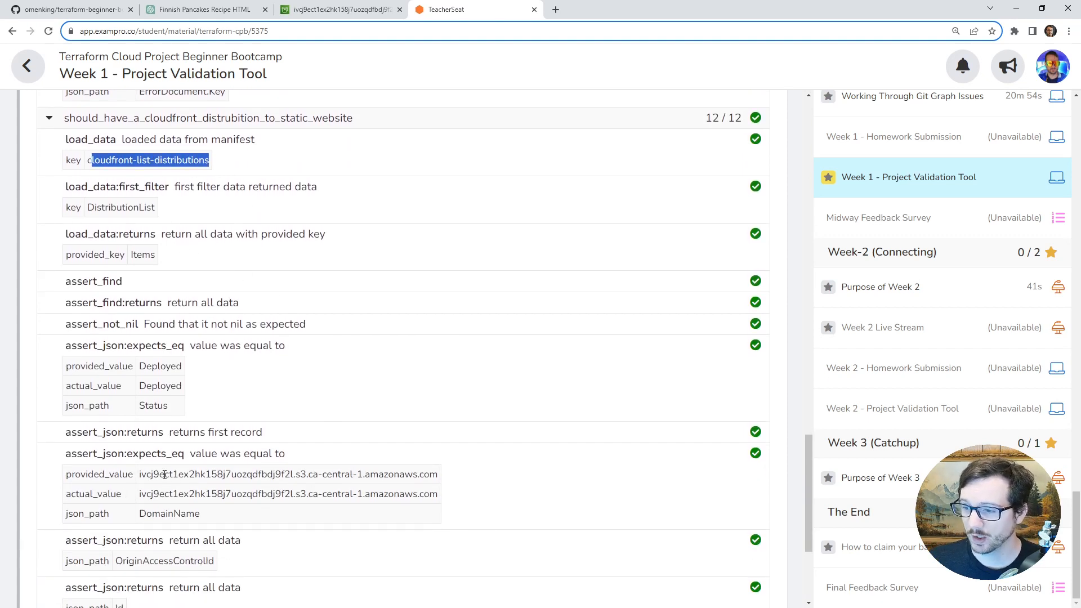
Examine the CloudFront spec's DomainName assertion, highlighting the S3 bucket domain in its provided value.
{"action": "left_click_drag", "start_coordinate": [150, 474], "coordinate": [425, 473]}
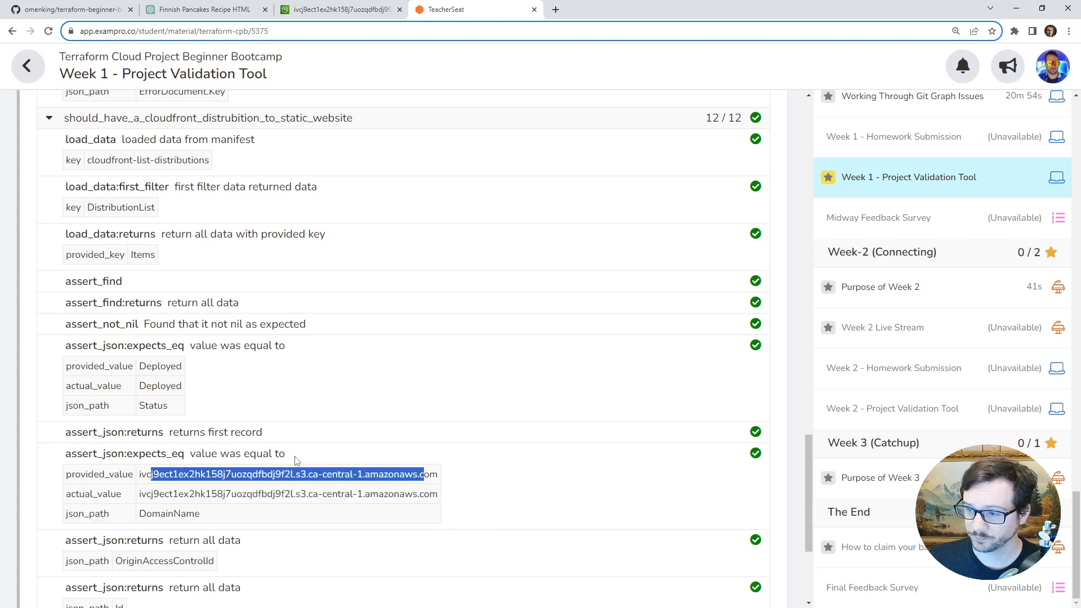
{"action": "scroll", "coordinate": [273, 461], "scroll_direction": "down", "scroll_amount": 2}
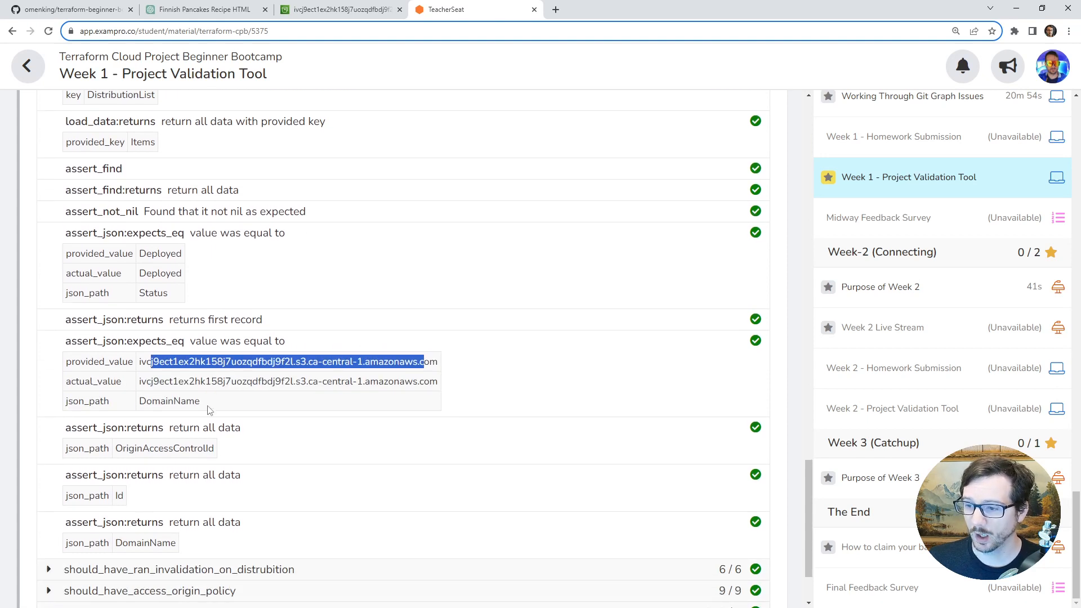
{"action": "scroll", "coordinate": [207, 405], "scroll_direction": "up", "scroll_amount": 1}
{"action": "left_click", "coordinate": [184, 397]}
{"action": "left_click_drag", "start_coordinate": [153, 418], "coordinate": [438, 415]}
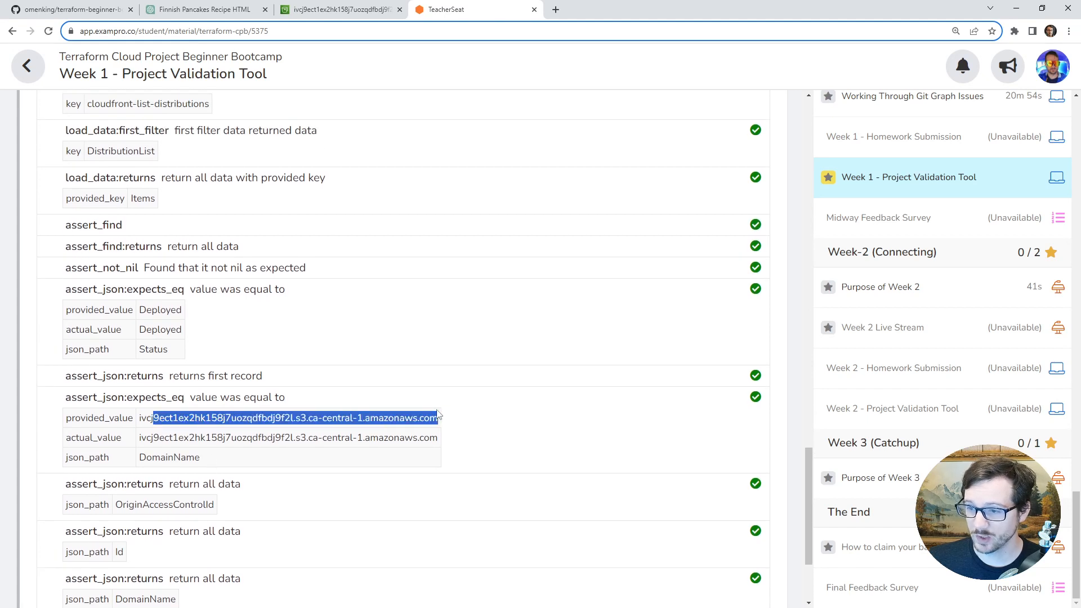
Examine the CloudFront spec's remaining OriginAccessControlId, Id and DomainName checks, highlighting the last DomainName path.
{"action": "scroll", "coordinate": [232, 413], "scroll_direction": "down", "scroll_amount": 3}
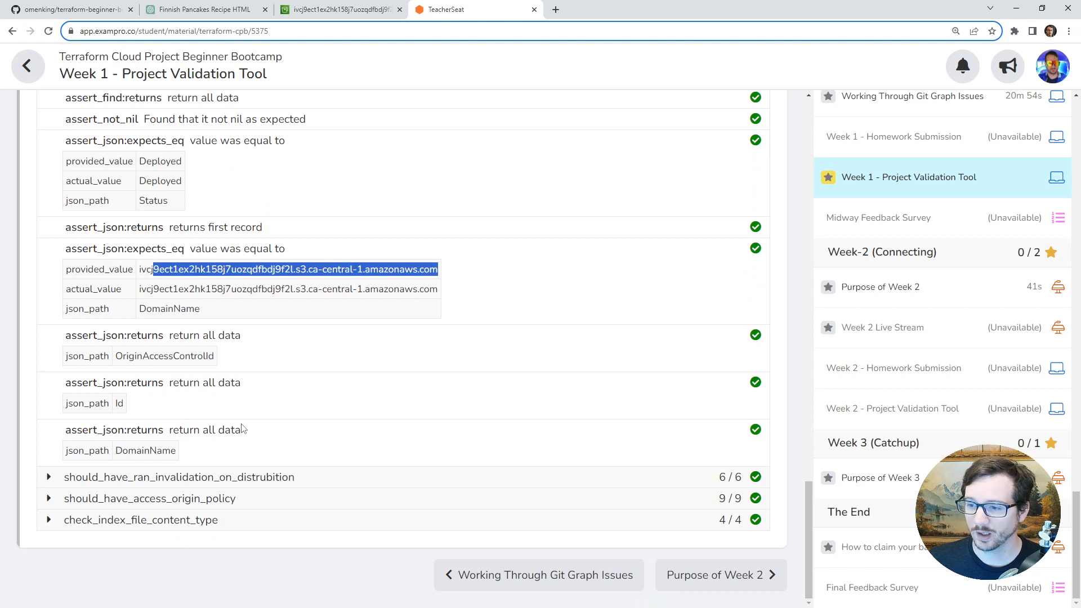
{"action": "left_click_drag", "start_coordinate": [260, 446], "coordinate": [65, 449]}
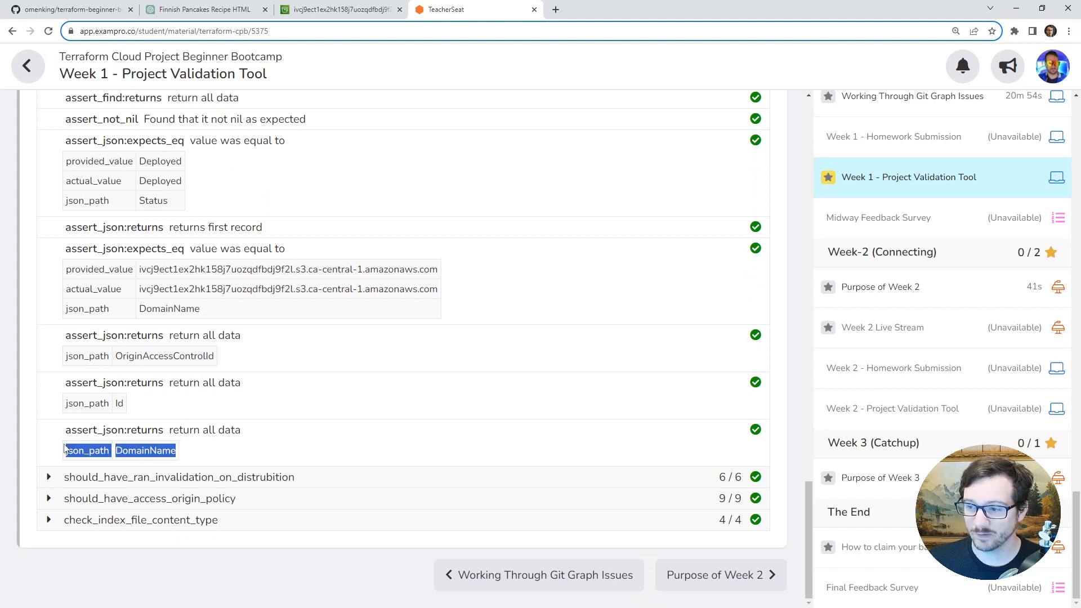
{"action": "left_click", "coordinate": [223, 449]}
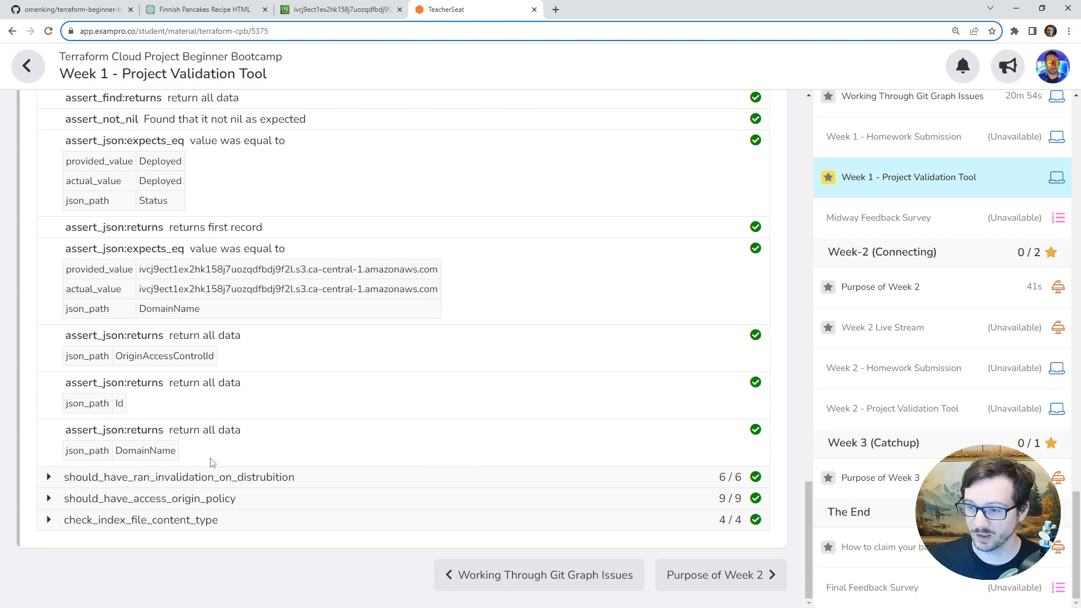
Expand the should_have_ran_invalidation_on_distrubition and should_have_access_origin_policy specs and examine their loaded data and assertions.
{"action": "left_click", "coordinate": [225, 477]}
{"action": "scroll", "coordinate": [200, 404], "scroll_direction": "down", "scroll_amount": 3}
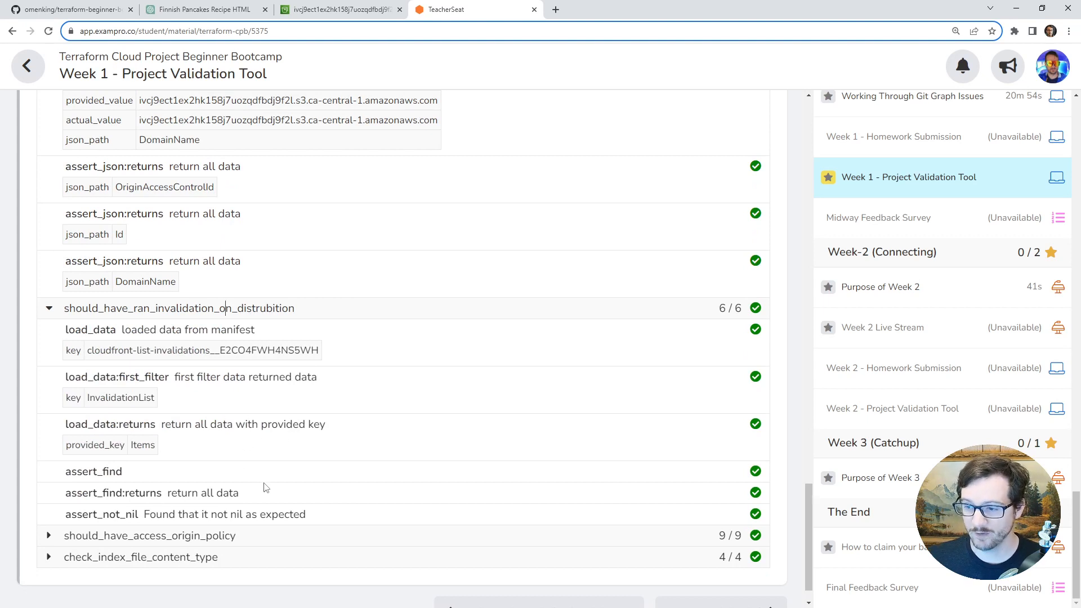
{"action": "left_click", "coordinate": [259, 540]}
{"action": "scroll", "coordinate": [248, 455], "scroll_direction": "down", "scroll_amount": 3}
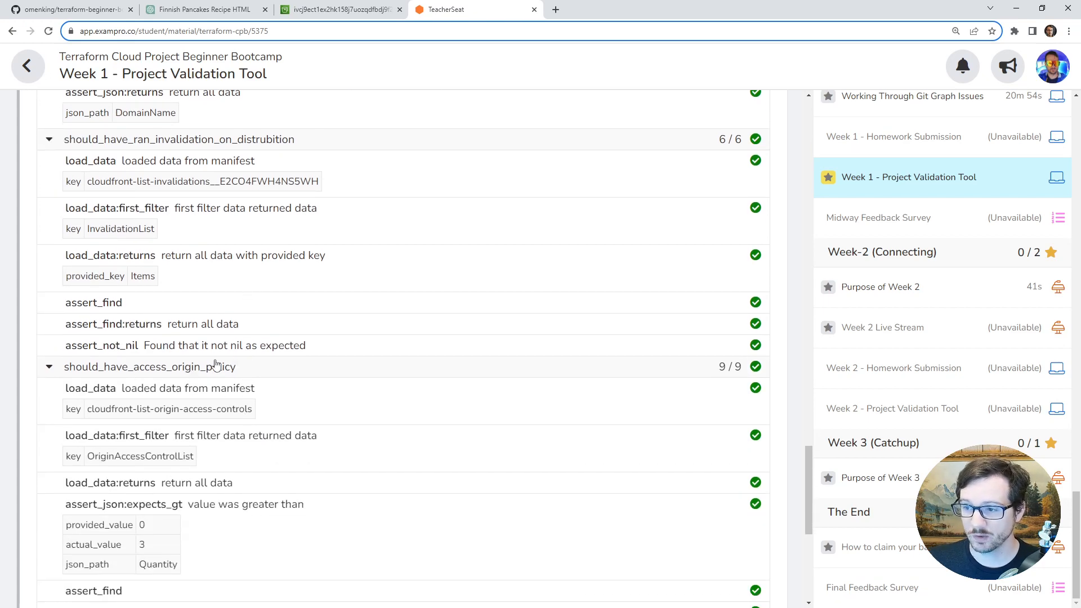
Switch to the AWS console, find the CloudFront service and view its origin access control settings.
{"action": "left_click", "coordinate": [336, 9]}
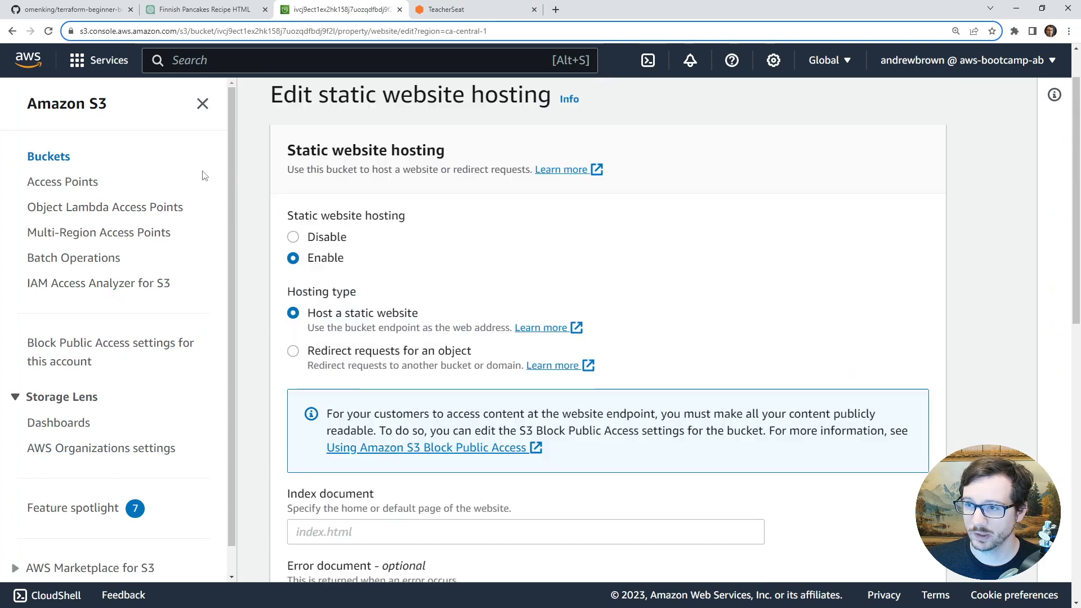
{"action": "scroll", "coordinate": [202, 176], "scroll_direction": "up", "scroll_amount": 5}
{"action": "left_click", "coordinate": [226, 62]}
{"action": "type", "text": "cloudfr"}
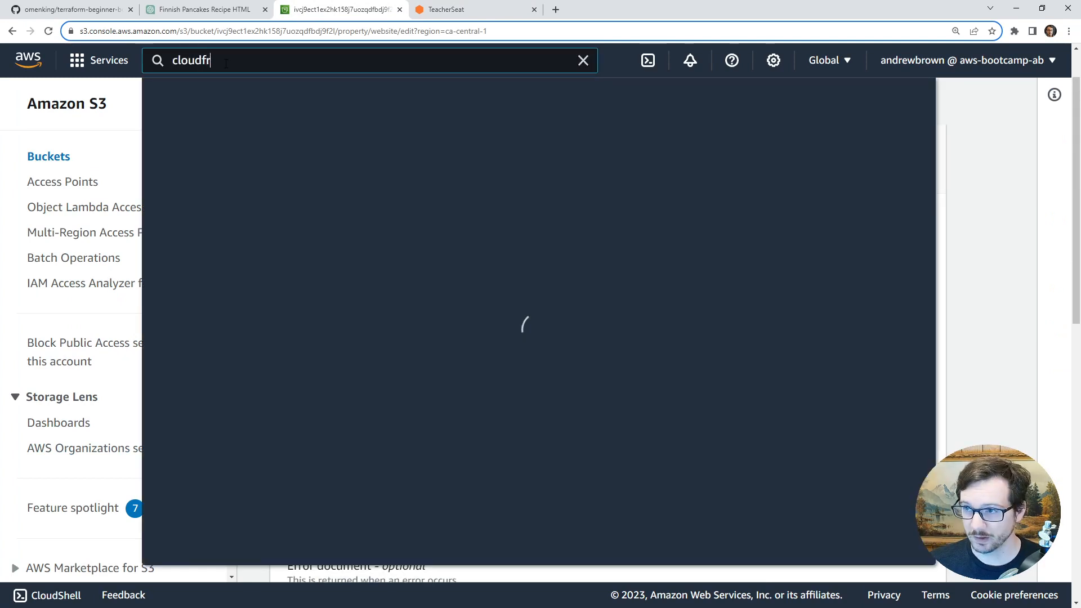
{"action": "type", "text": "ont"}
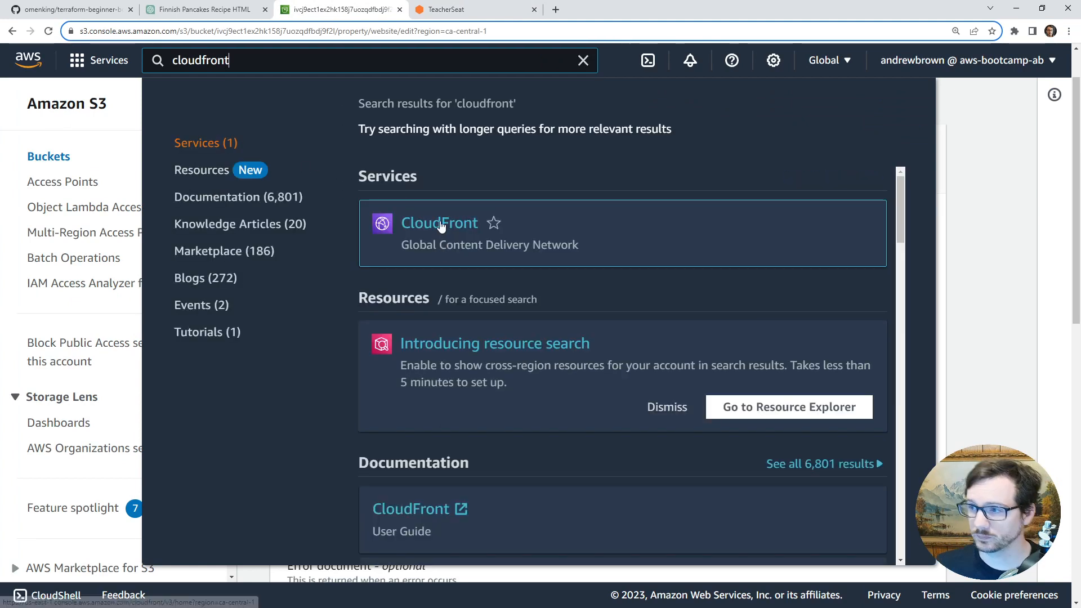
{"action": "left_click", "coordinate": [434, 244]}
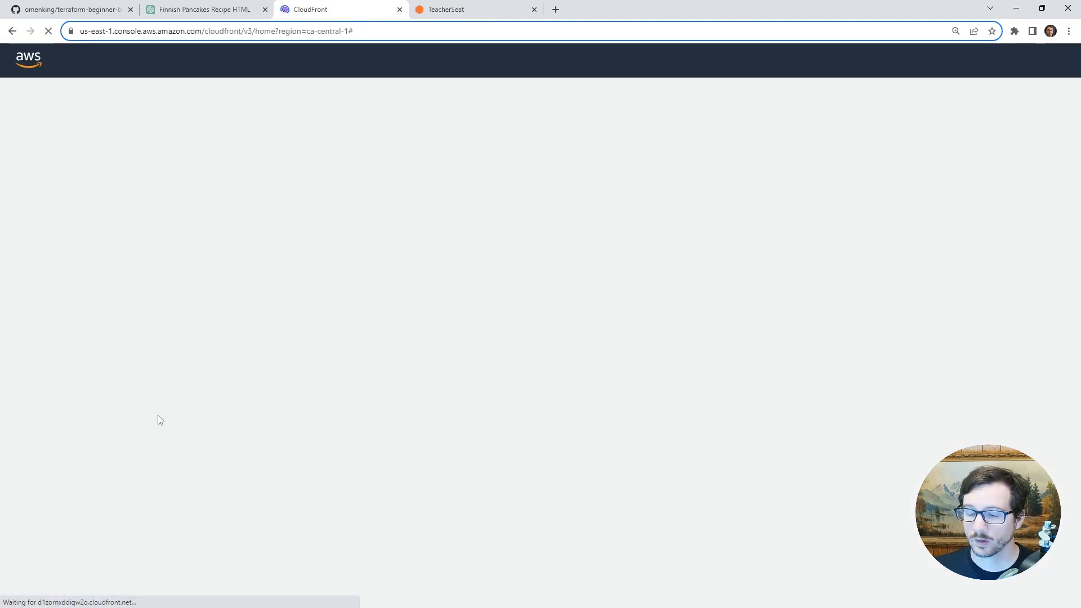
{"action": "scroll", "coordinate": [141, 405], "scroll_direction": "down", "scroll_amount": 5}
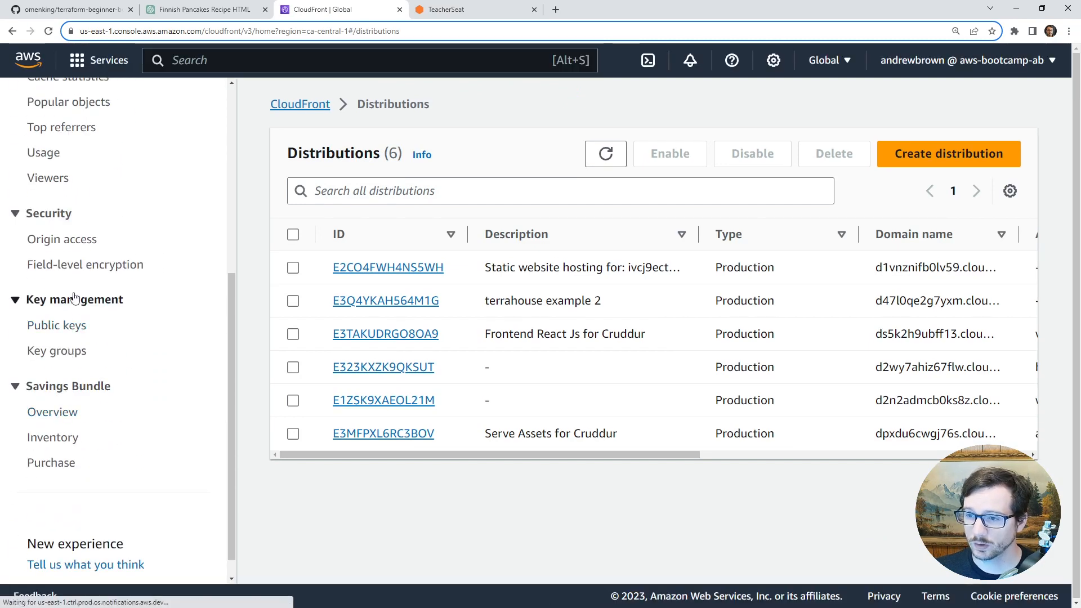
{"action": "left_click", "coordinate": [76, 241]}
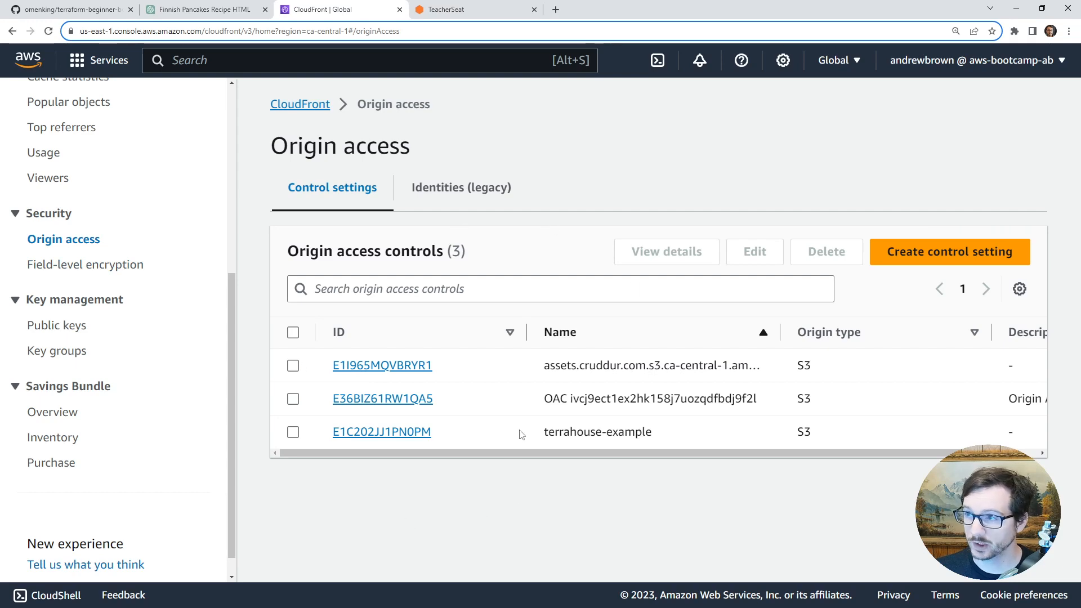
Return to TeacherSeat, collapse should_have_access_origin_policy, expand check_index_file_content_type and examine its get-head-object data, ContentType and ContentLength assertions.
{"action": "left_click", "coordinate": [441, 12]}
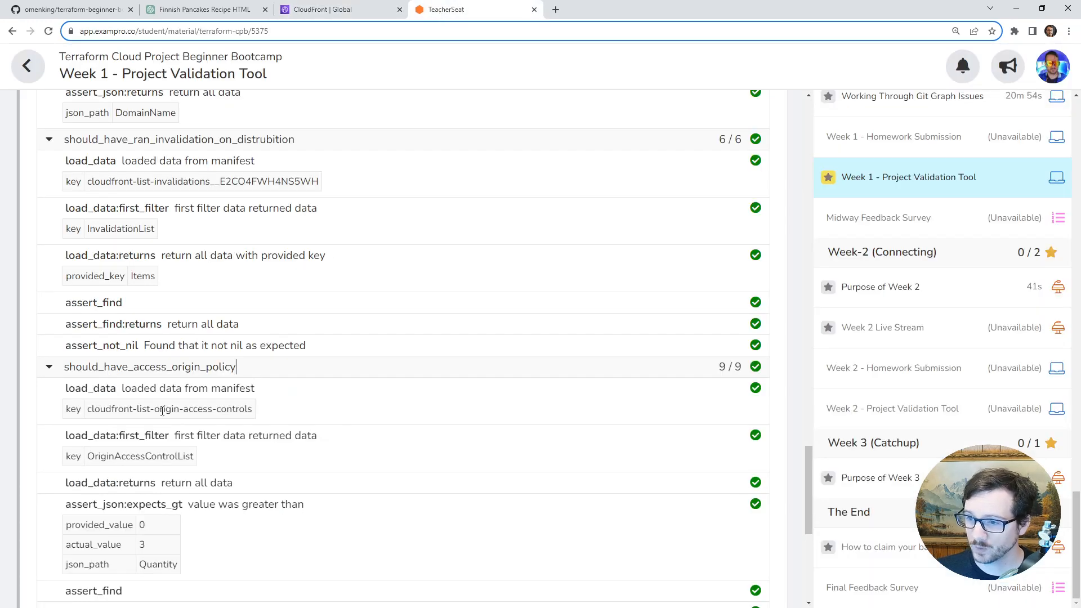
{"action": "left_click", "coordinate": [276, 376]}
{"action": "left_click", "coordinate": [247, 523]}
{"action": "scroll", "coordinate": [276, 367], "scroll_direction": "down", "scroll_amount": 4}
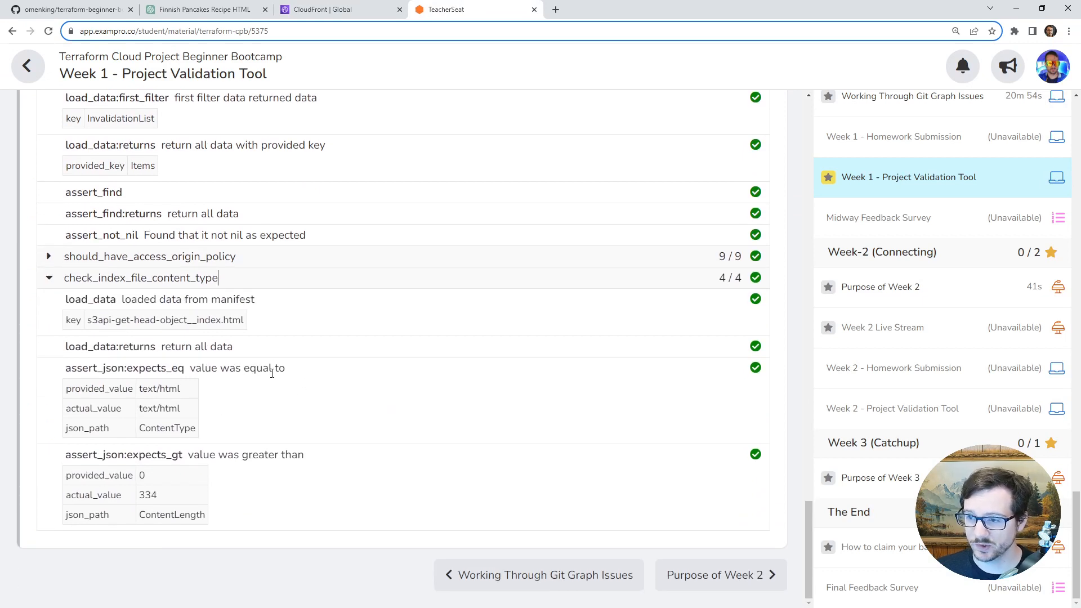
{"action": "left_click_drag", "start_coordinate": [119, 321], "coordinate": [186, 319]}
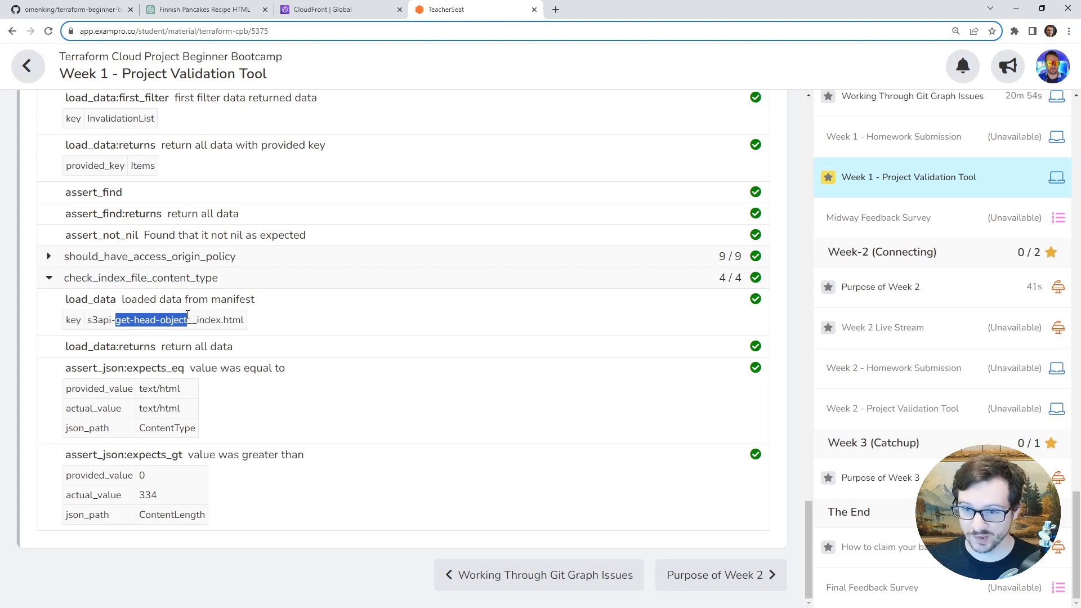
{"action": "left_click_drag", "start_coordinate": [193, 414], "coordinate": [133, 409]}
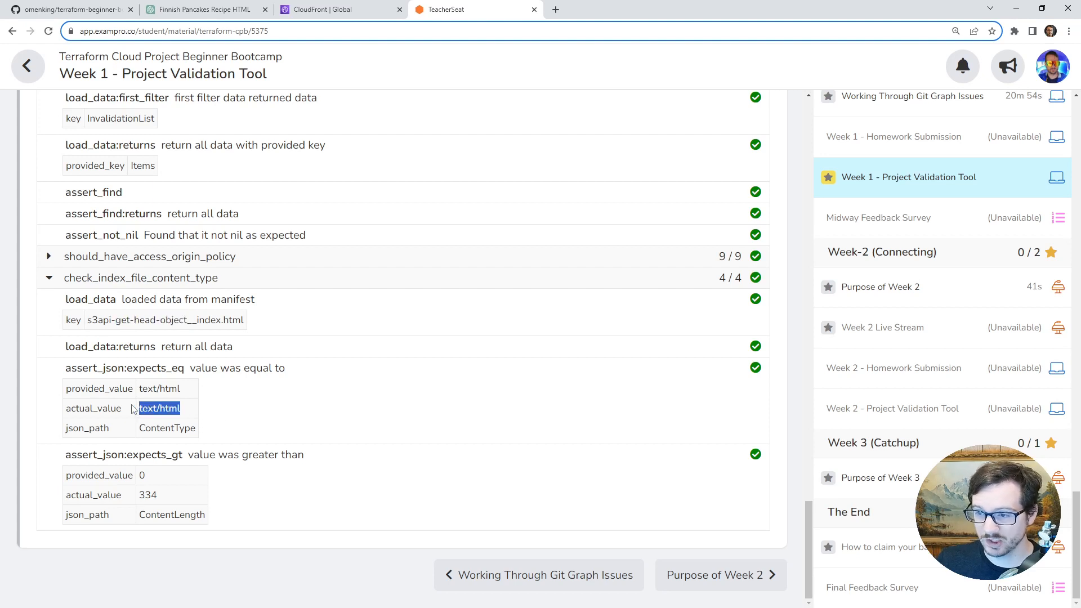
{"action": "left_click", "coordinate": [191, 497]}
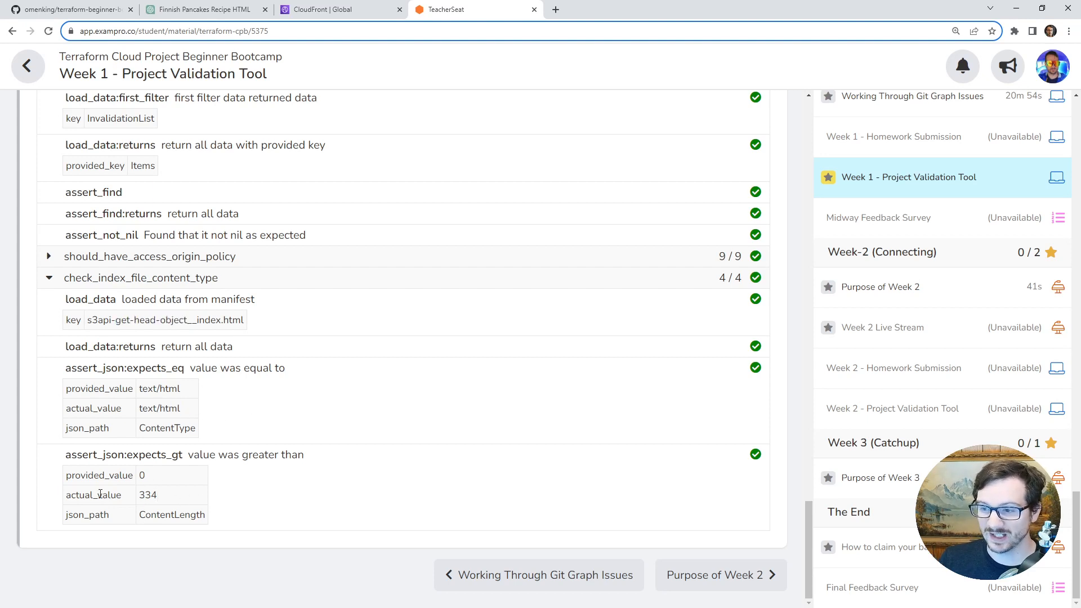
Look back over the validation results up to the run overview and collapse Step 5: Run Validator.
{"action": "scroll", "coordinate": [193, 443], "scroll_direction": "up", "scroll_amount": 20}
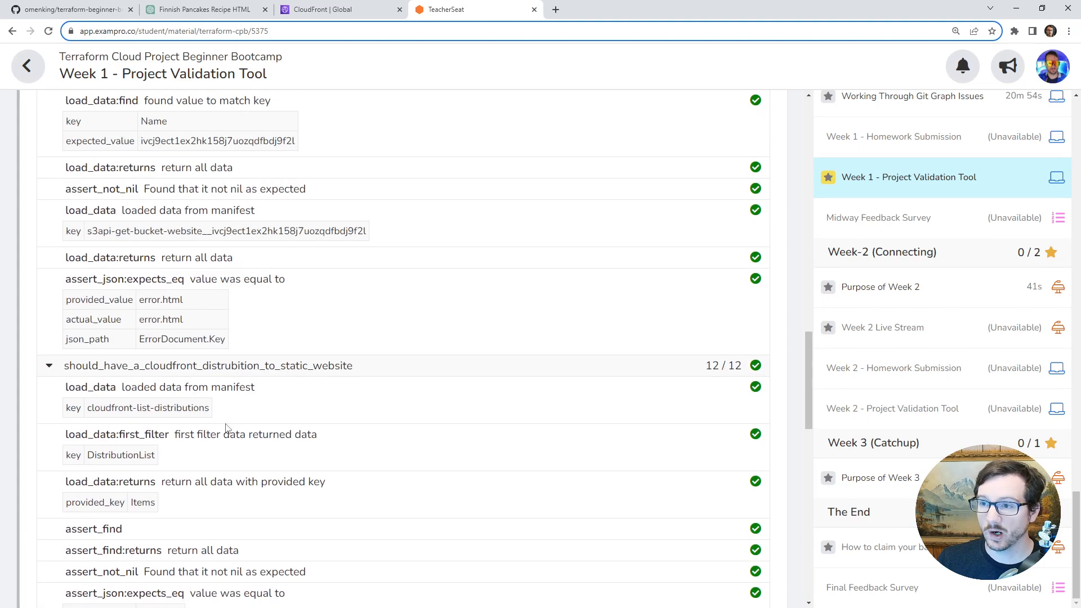
{"action": "scroll", "coordinate": [229, 424], "scroll_direction": "up", "scroll_amount": 6}
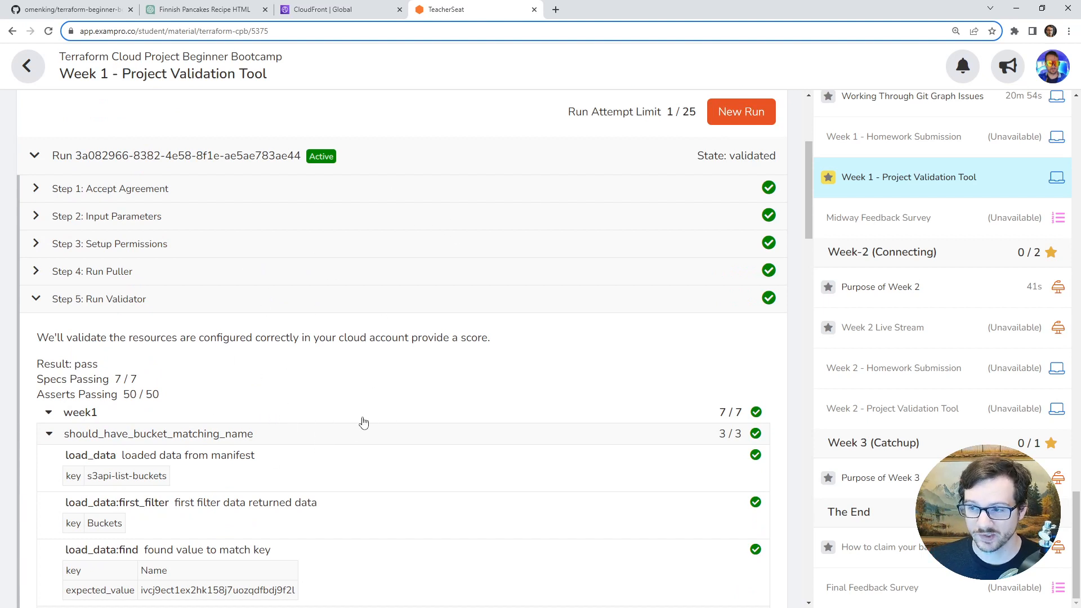
{"action": "scroll", "coordinate": [481, 394], "scroll_direction": "up", "scroll_amount": 4}
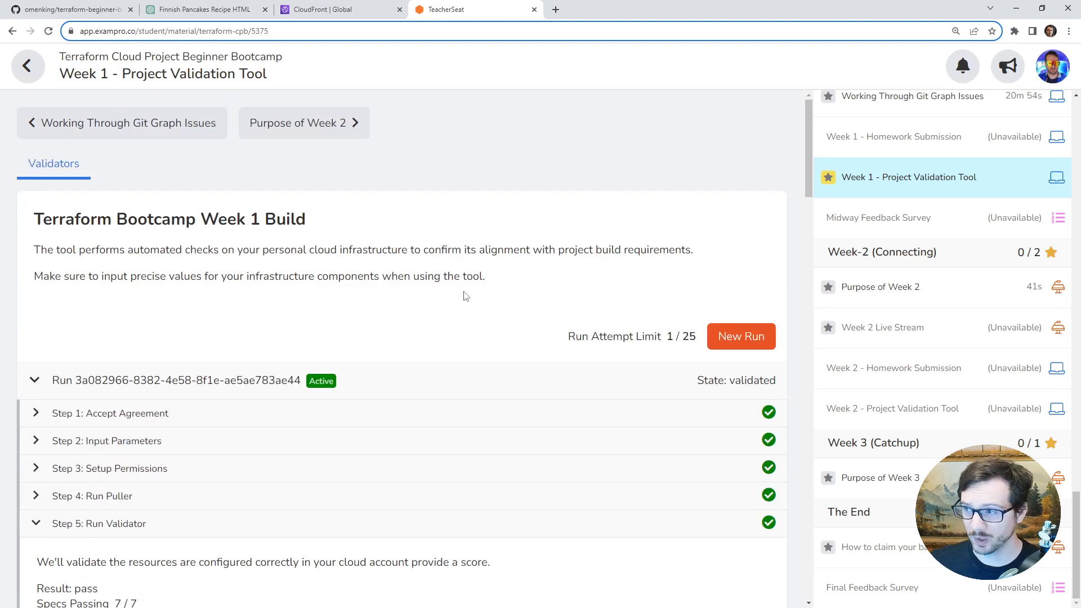
{"action": "scroll", "coordinate": [601, 374], "scroll_direction": "down", "scroll_amount": 12}
{"action": "scroll", "coordinate": [616, 361], "scroll_direction": "up", "scroll_amount": 15}
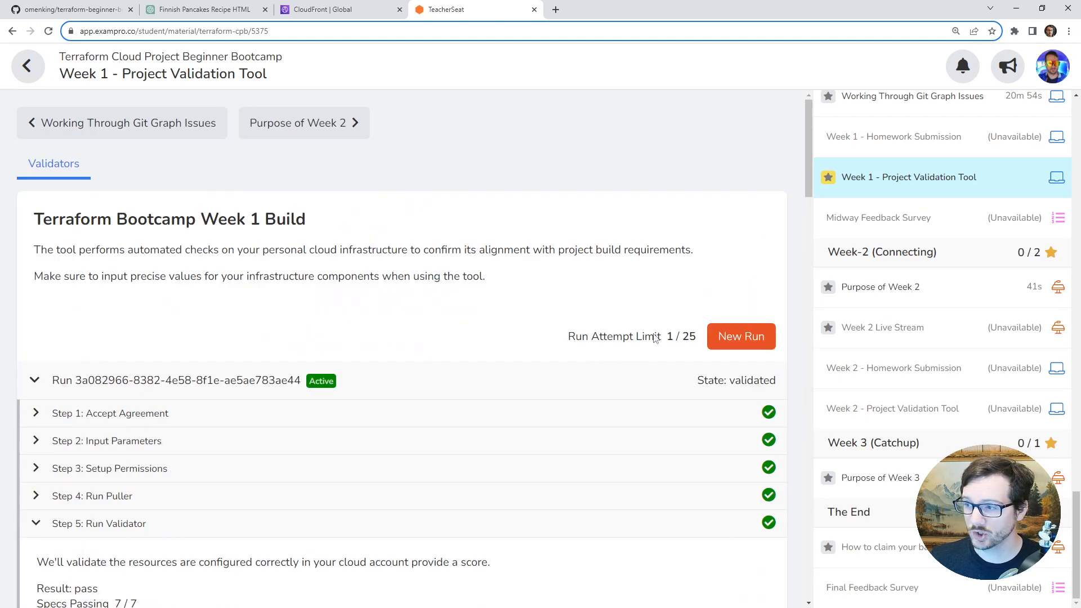
{"action": "left_click", "coordinate": [206, 521]}
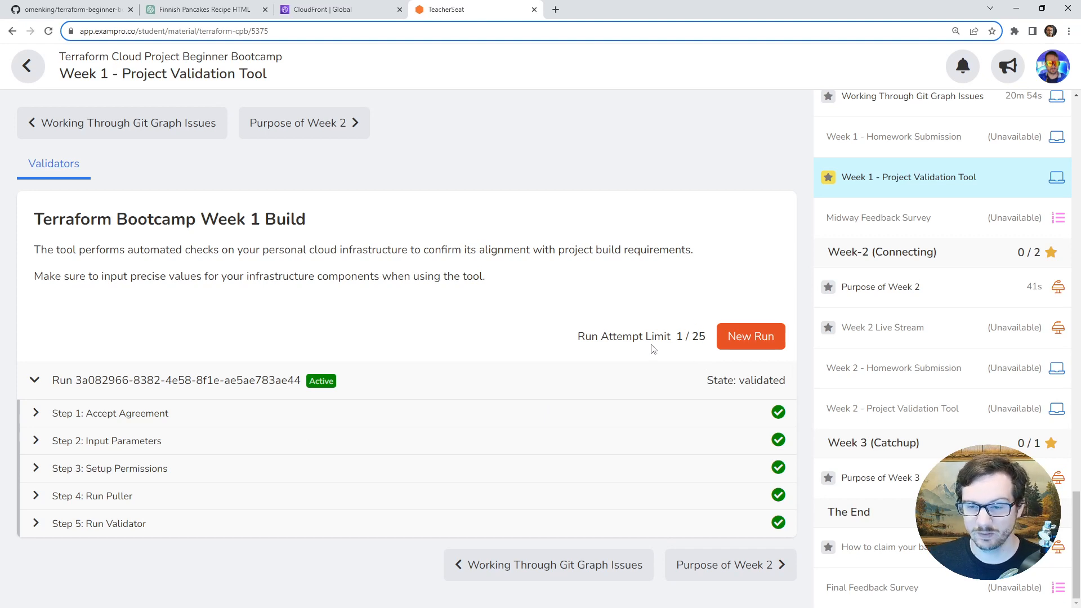
Start a new validation run, agree to the agreement and submit it to continue to the input parameters.
{"action": "left_click", "coordinate": [745, 338]}
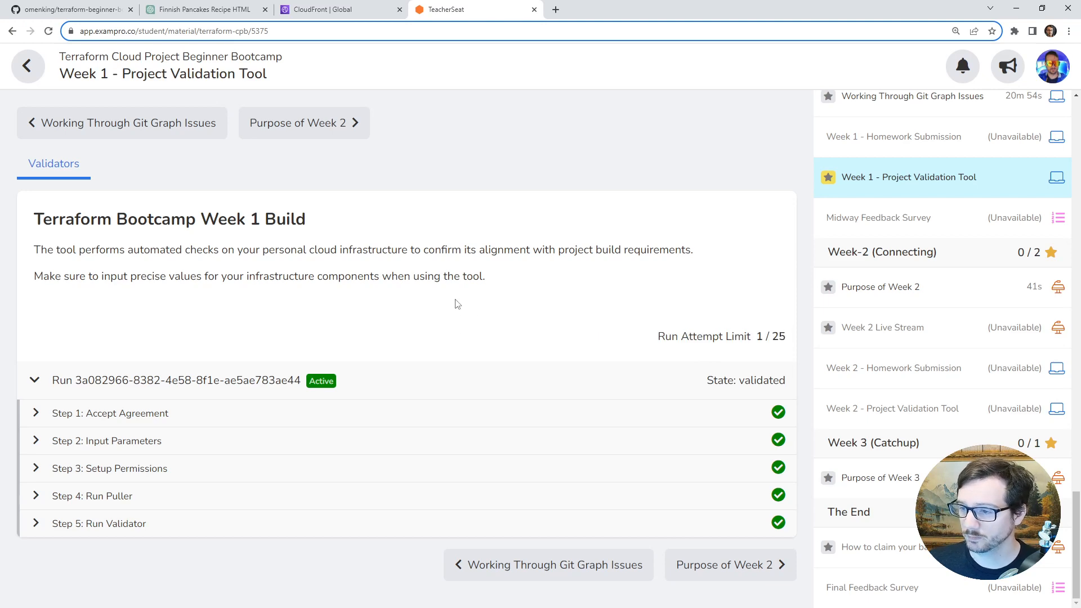
{"action": "scroll", "coordinate": [453, 303], "scroll_direction": "down", "scroll_amount": 2}
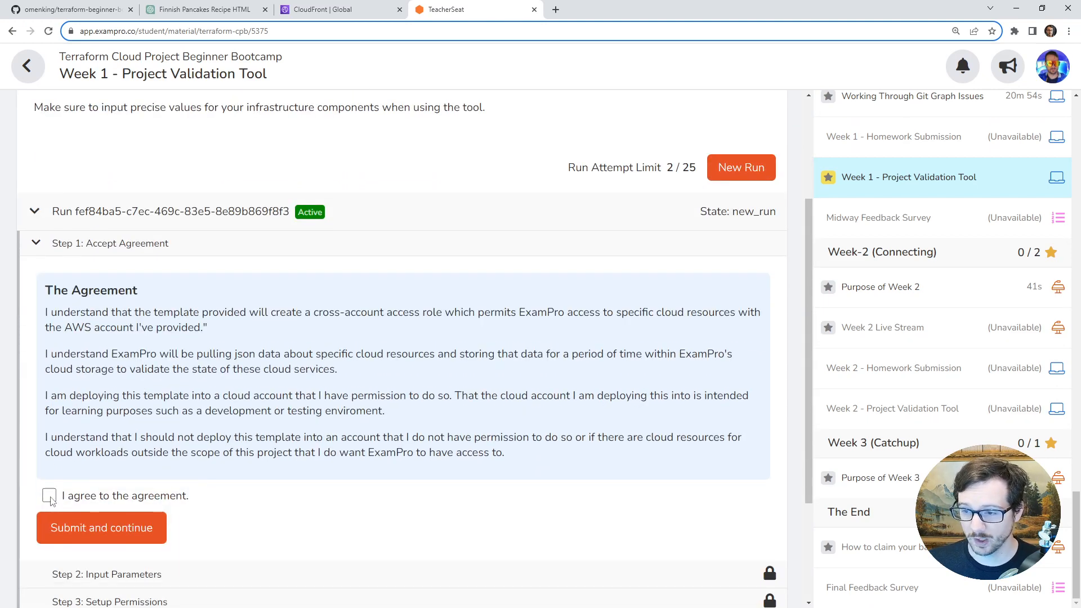
{"action": "left_click", "coordinate": [49, 495]}
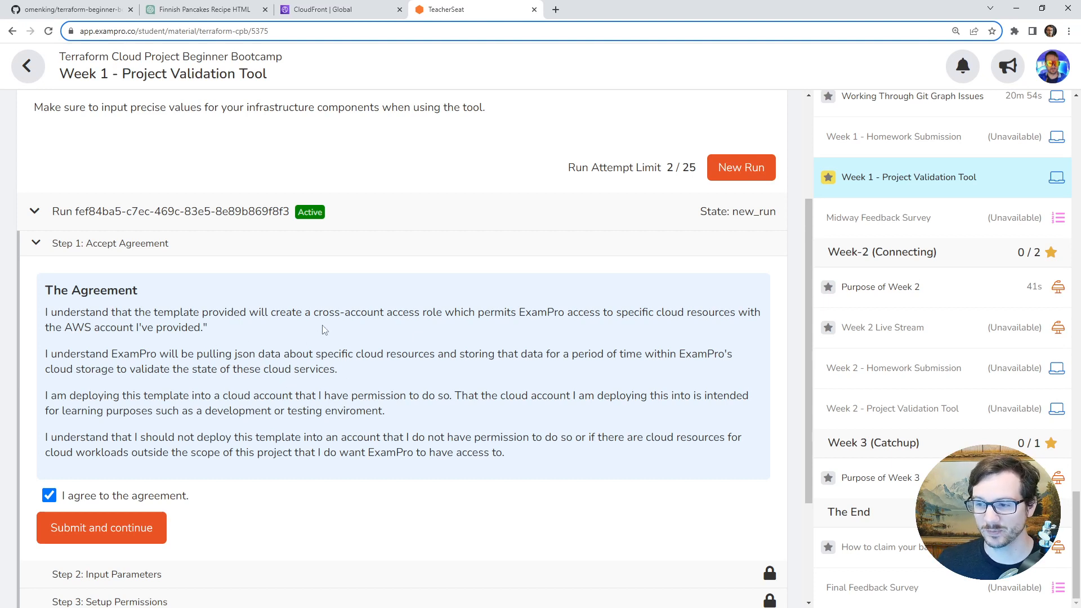
{"action": "scroll", "coordinate": [214, 403], "scroll_direction": "down", "scroll_amount": 1}
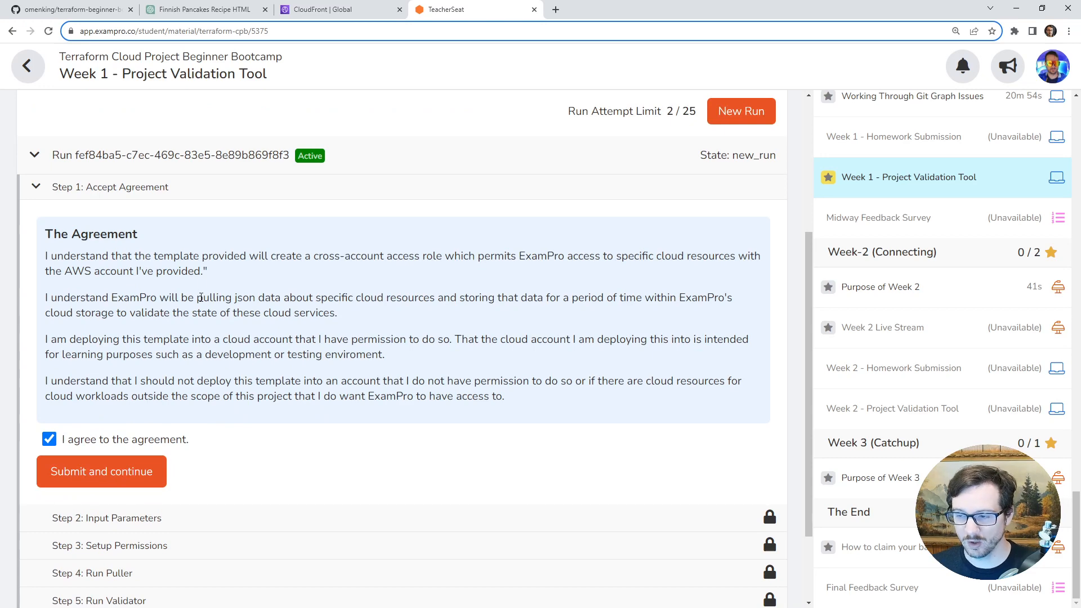
{"action": "left_click", "coordinate": [105, 472]}
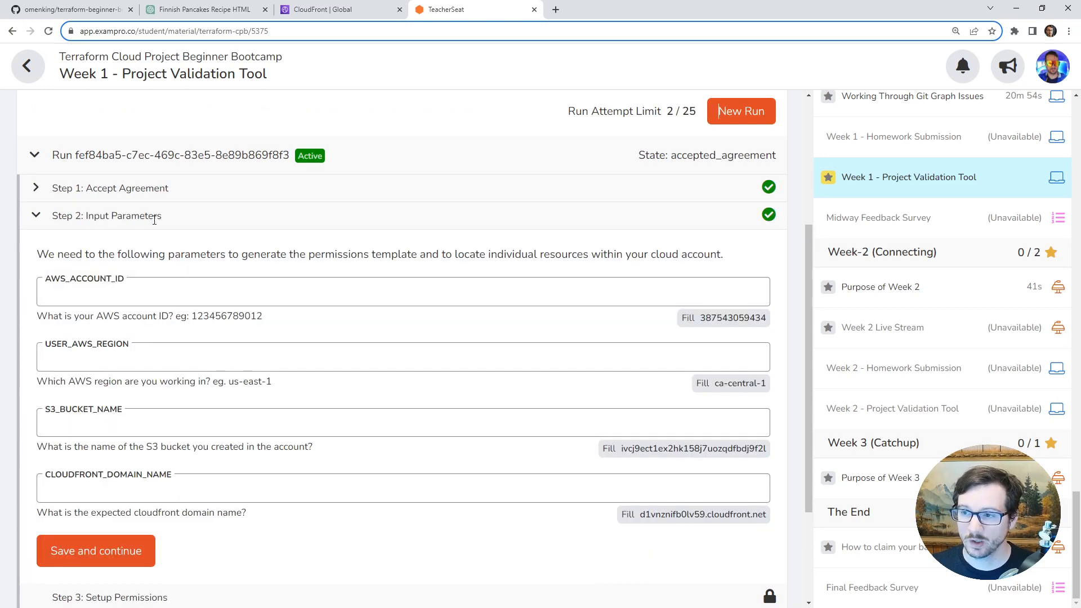
Review the parameters required by Step 2 of the new run, and switch to AWS and open the console home.
{"action": "scroll", "coordinate": [251, 342], "scroll_direction": "up", "scroll_amount": 3}
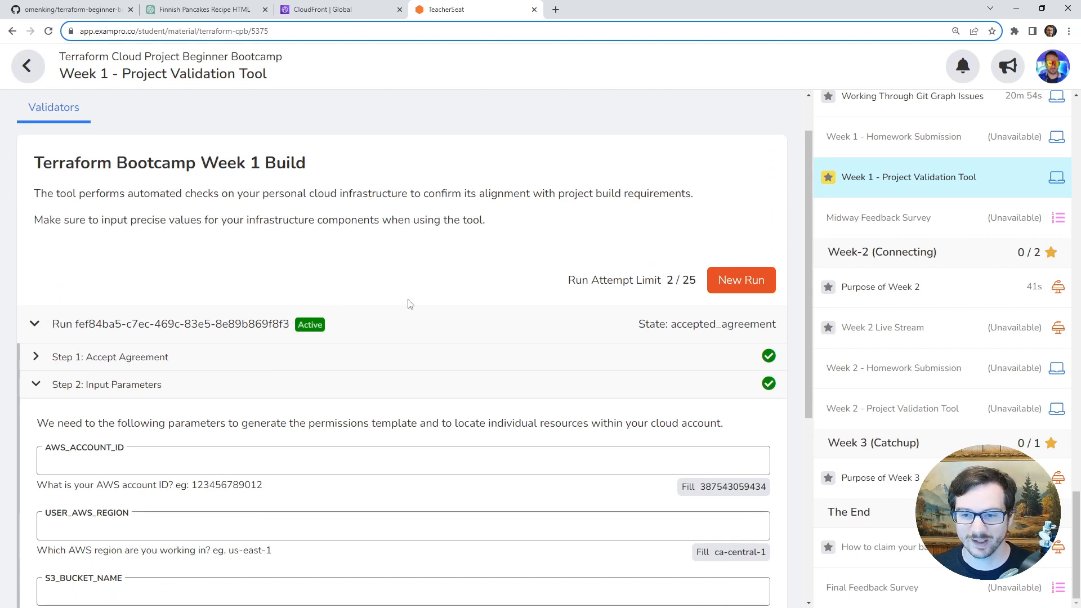
{"action": "scroll", "coordinate": [448, 333], "scroll_direction": "down", "scroll_amount": 3}
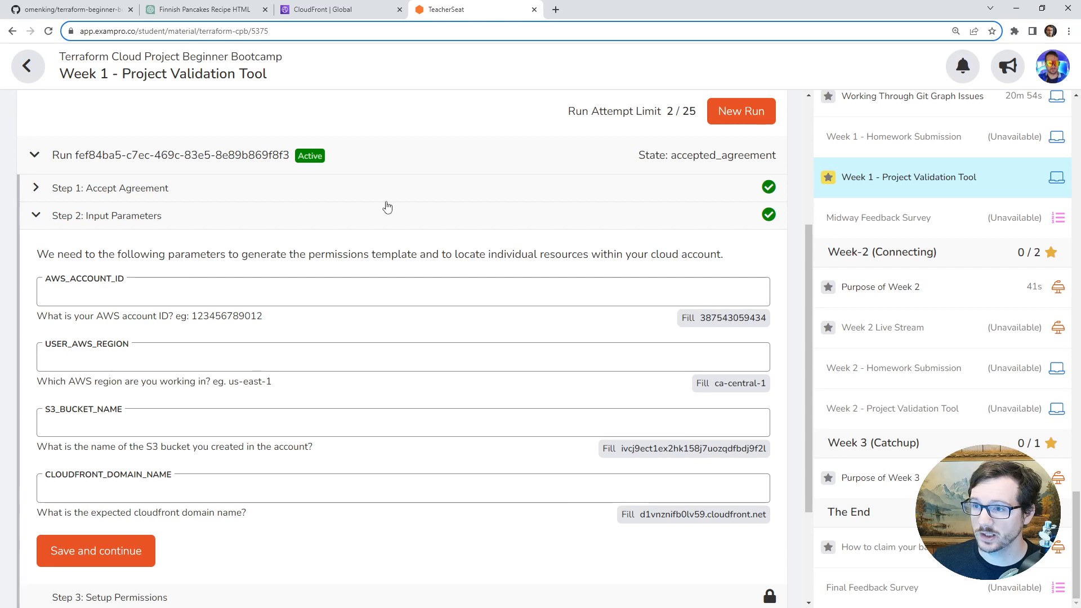
{"action": "left_click", "coordinate": [344, 9]}
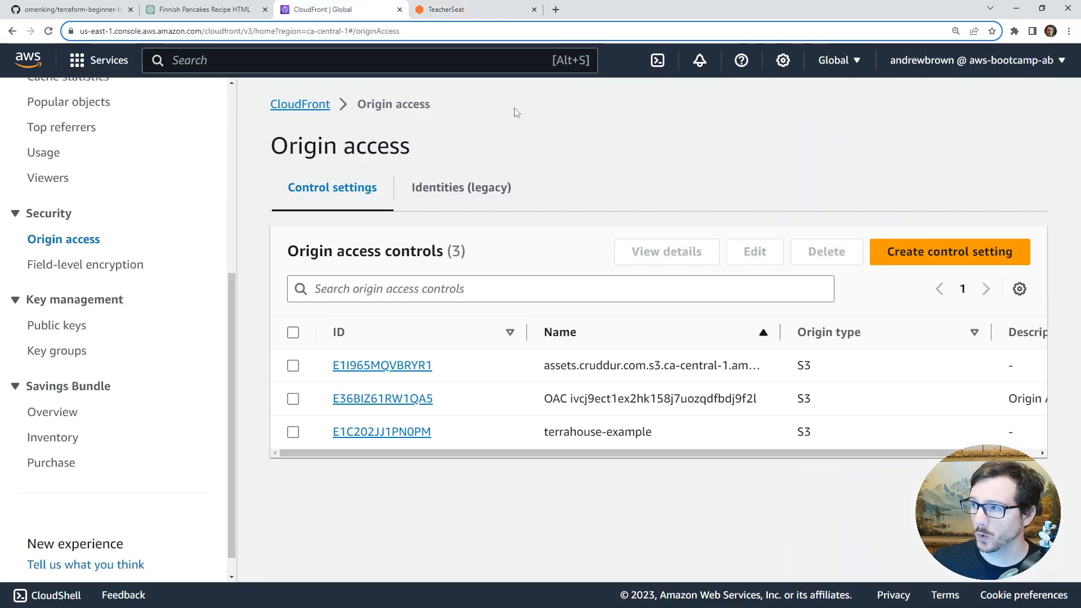
{"action": "left_click", "coordinate": [32, 65]}
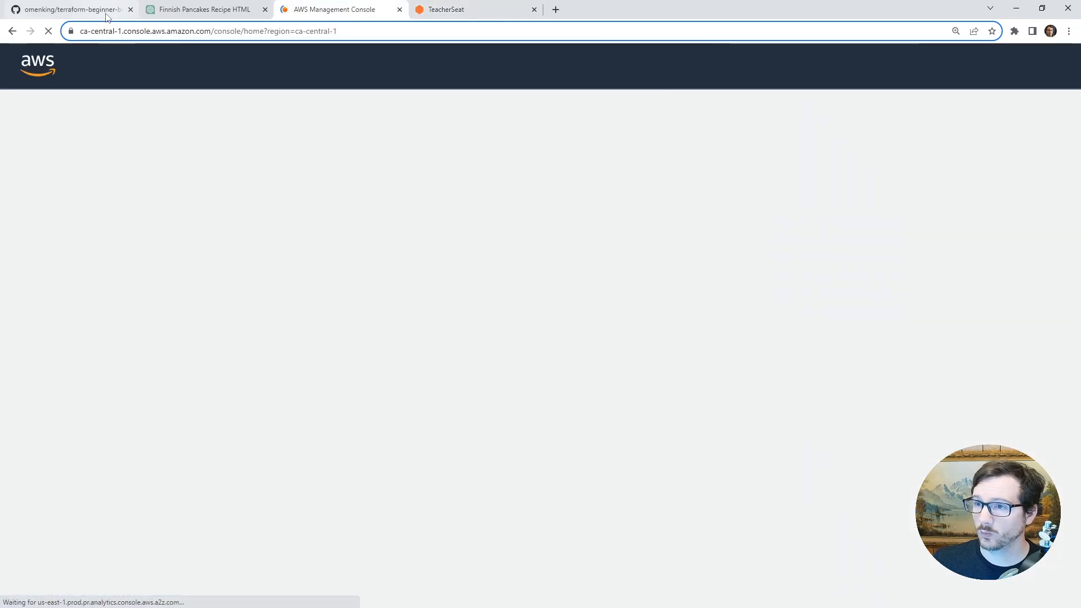
Switch to the terraform-beginner-bootcamp-2023 GitHub repository at tag 1.8.2 and create a Gitpod workspace from it.
{"action": "left_click", "coordinate": [107, 15]}
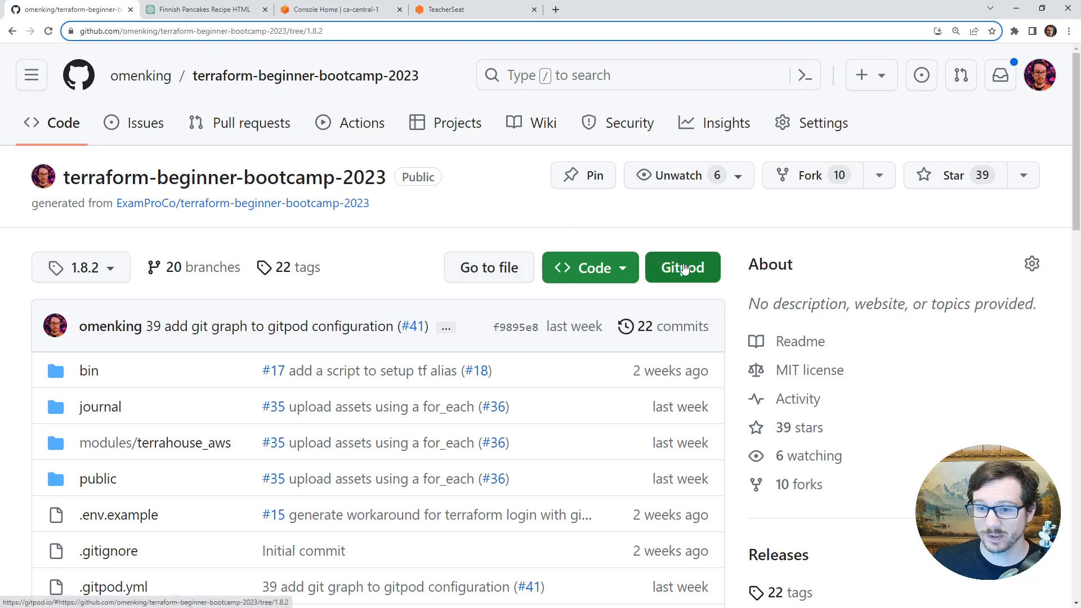
{"action": "left_click", "coordinate": [684, 269]}
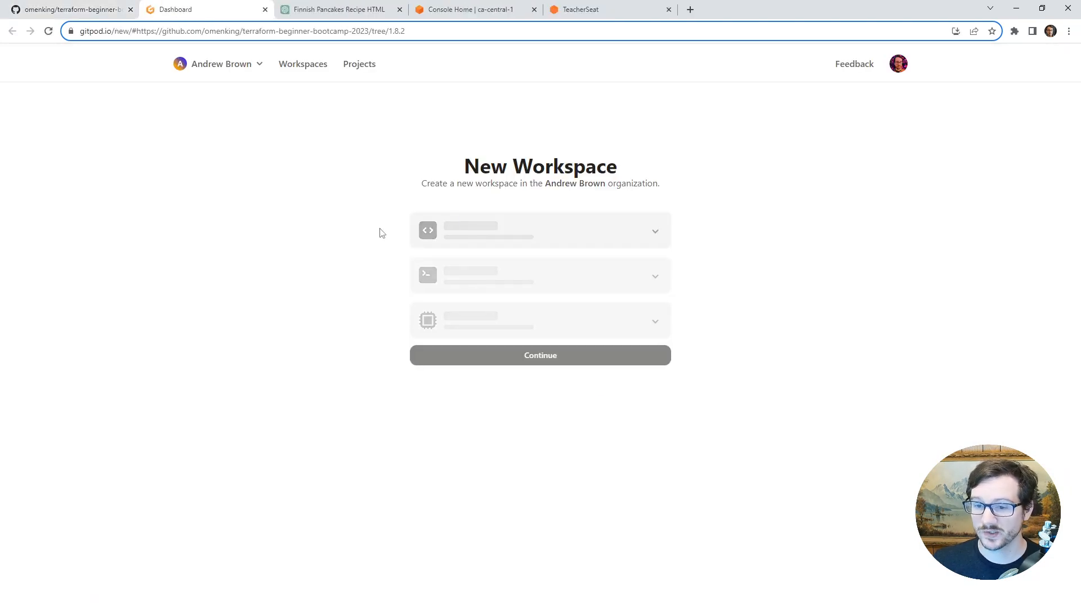
{"action": "left_click", "coordinate": [575, 355]}
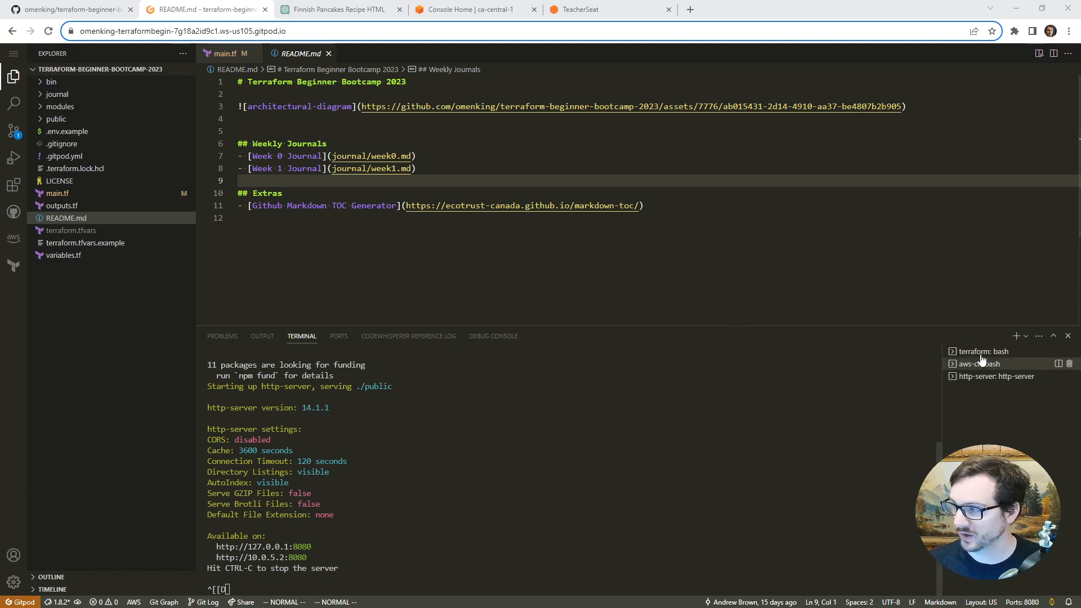
Bring up the workspace's terraform bash terminal and enlarge the editor view to 125%.
{"action": "left_click", "coordinate": [957, 352]}
{"action": "left_click", "coordinate": [595, 456]}
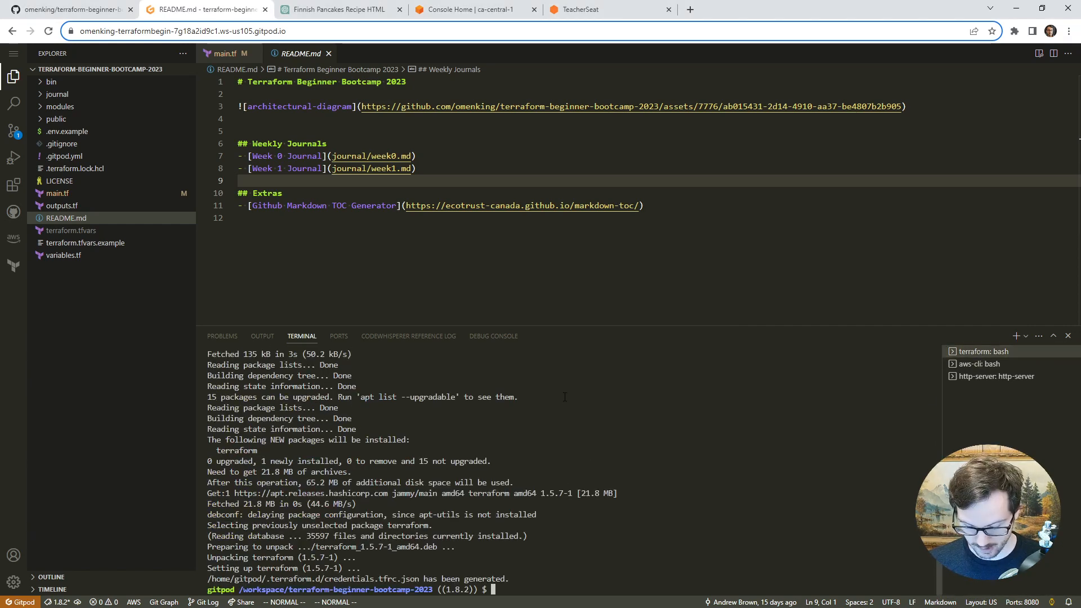
{"action": "key", "text": "ctrl+plus"}
{"action": "key", "text": "ctrl+plus"}
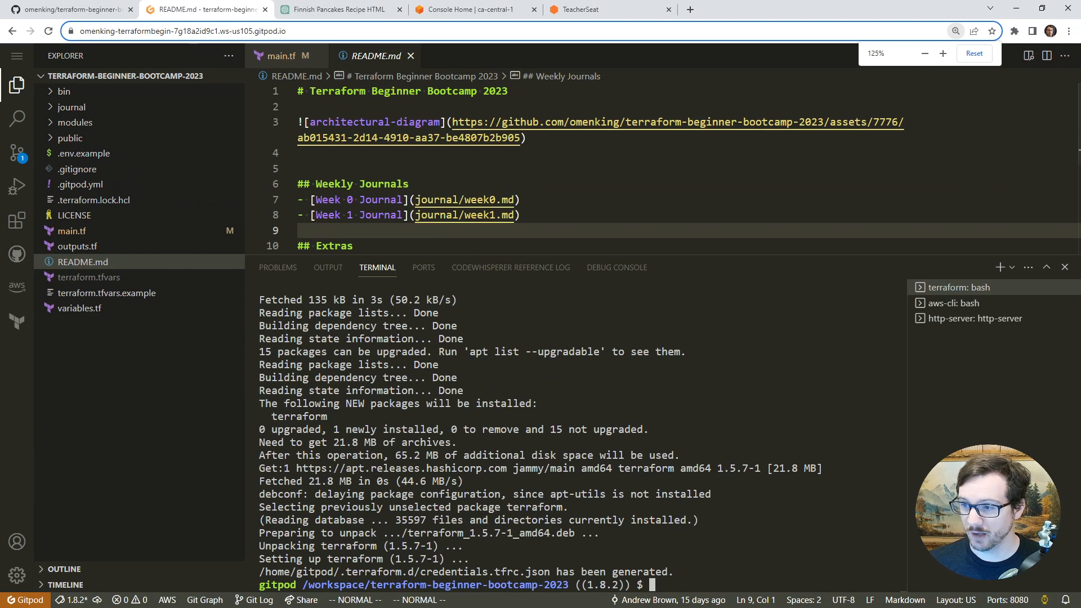
Narrow the file explorer to give the terminal more width and initialize the Terraform project with tf init.
{"action": "left_click_drag", "start_coordinate": [246, 349], "coordinate": [161, 349]}
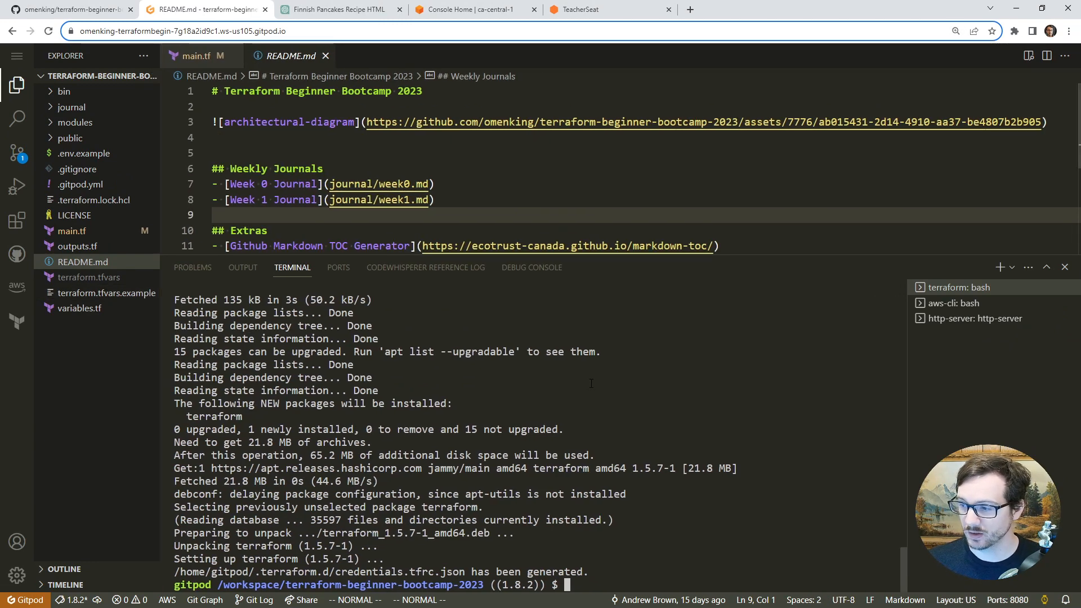
{"action": "type", "text": "tf"}
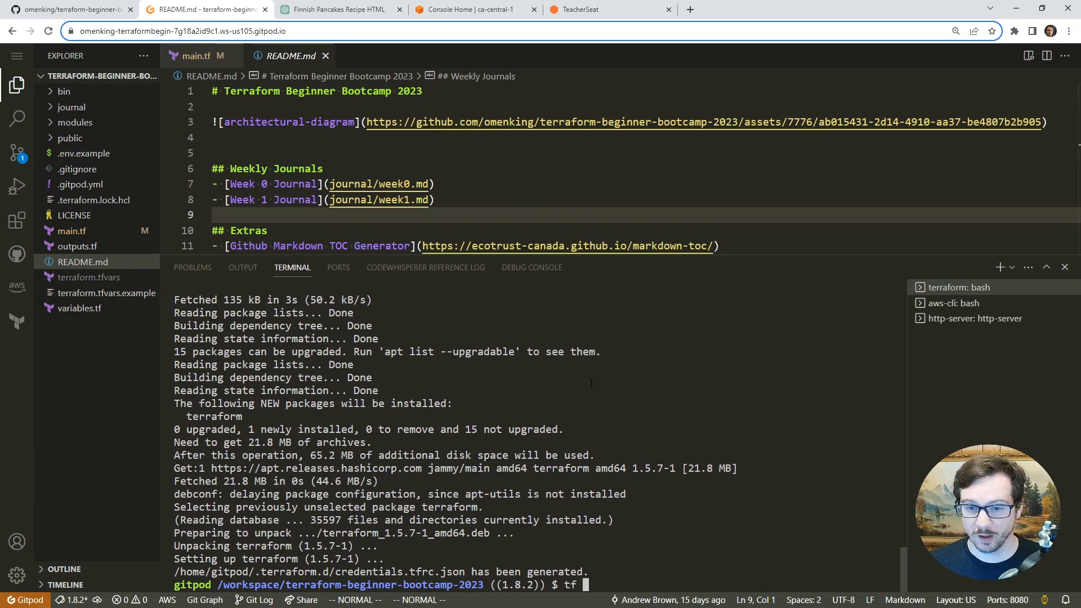
{"action": "type", "text": " init"}
{"action": "key", "text": "Return"}
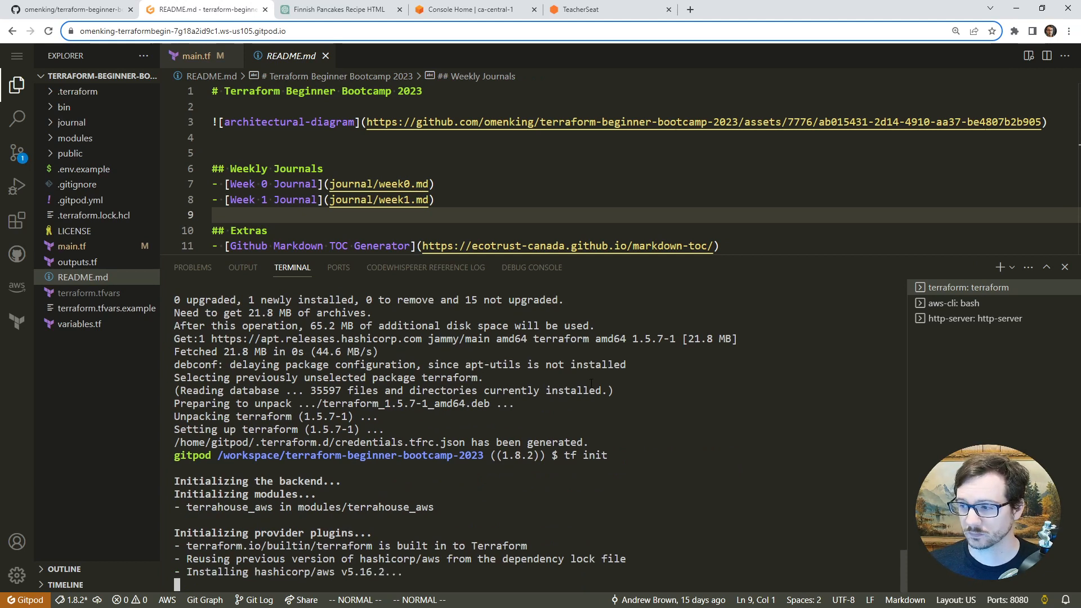
Run tf apply --auto-approve in the terminal and examine the output about the CloudFront origin access control.
{"action": "type", "text": "tf "}
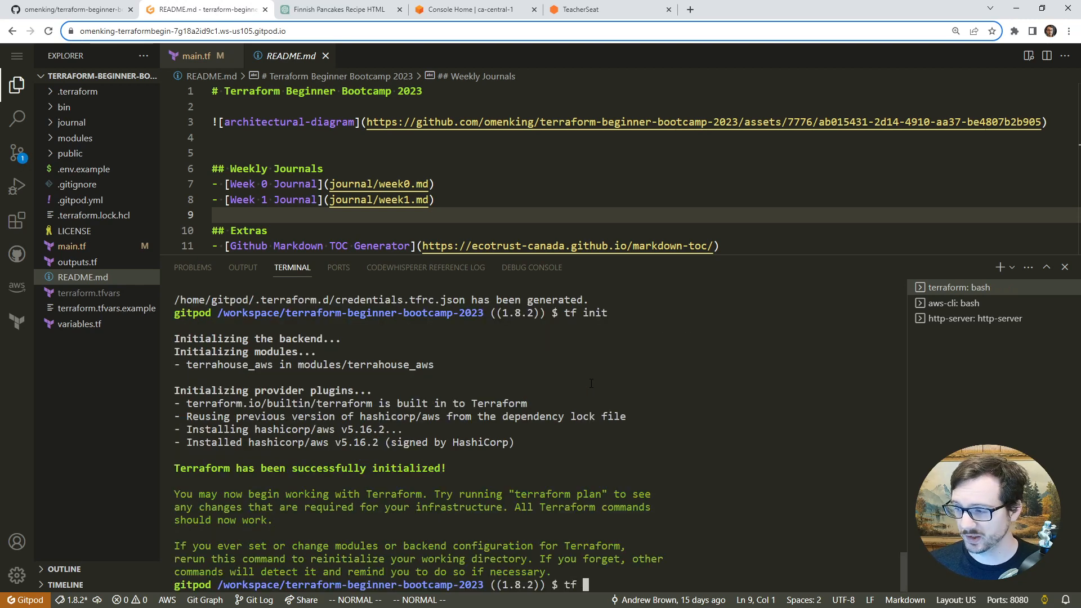
{"action": "type", "text": "apply "}
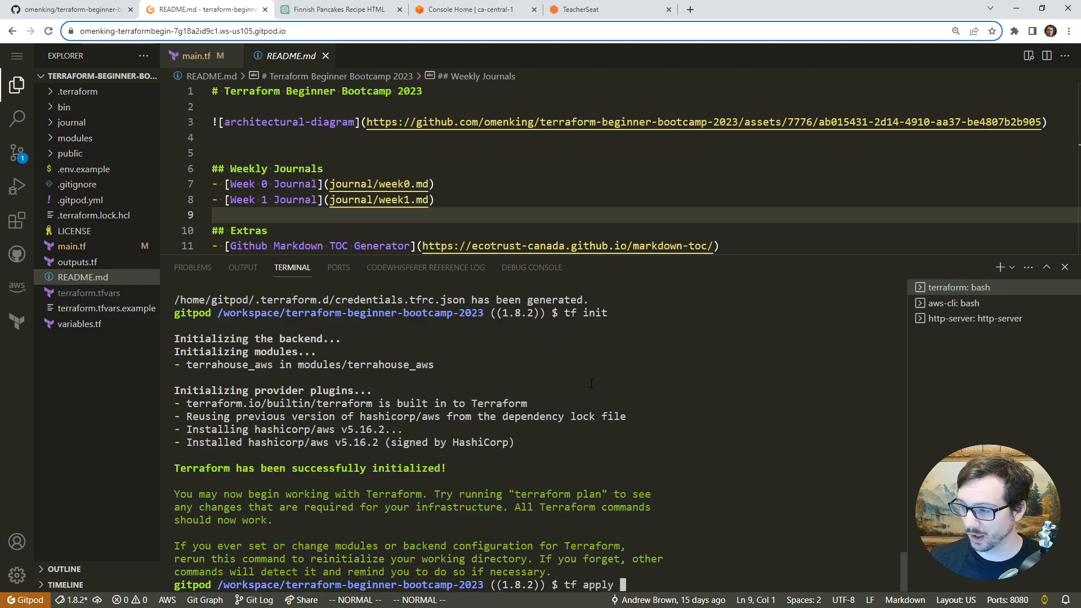
{"action": "type", "text": "--auto-approve"}
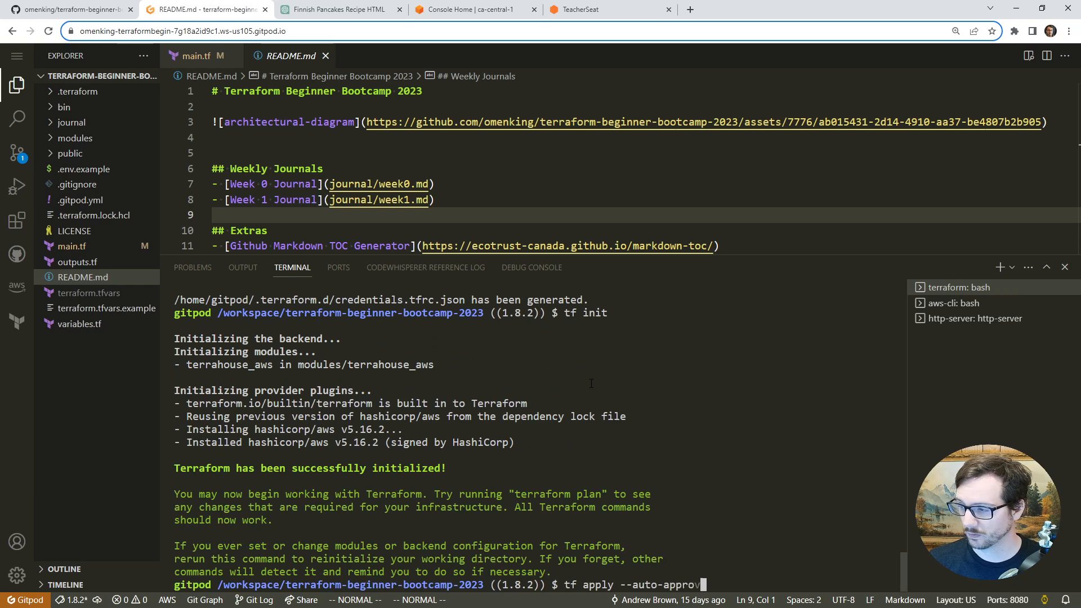
{"action": "key", "text": "Return"}
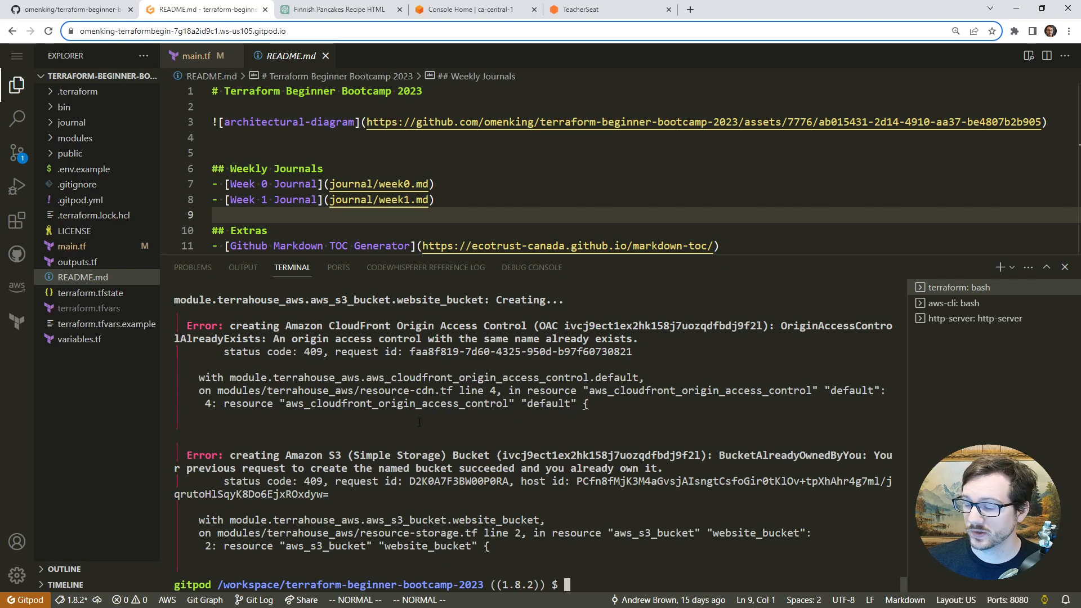
{"action": "scroll", "coordinate": [426, 433], "scroll_direction": "up", "scroll_amount": 2}
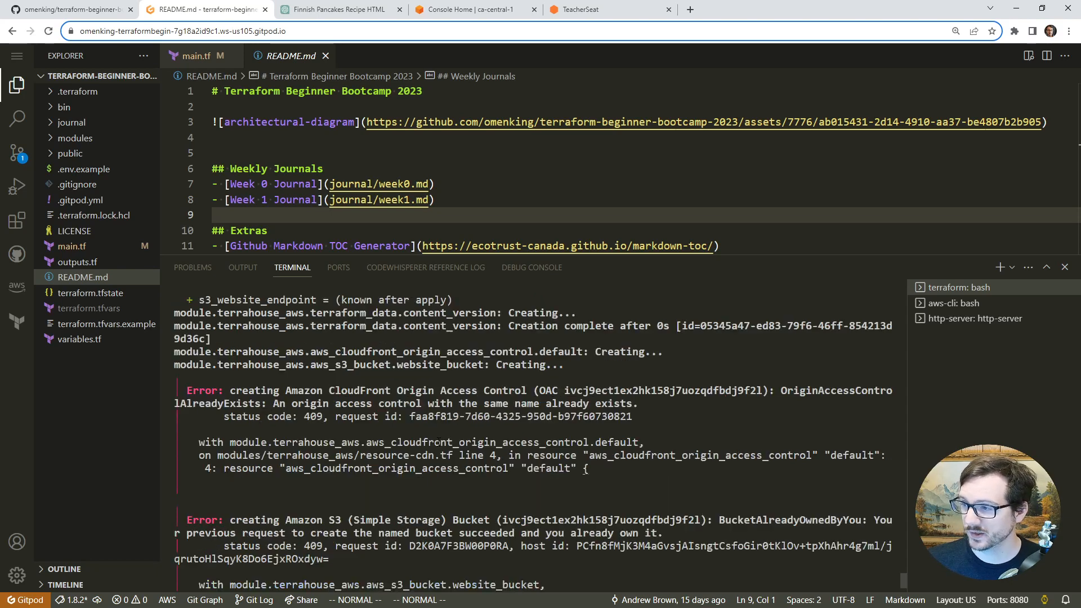
{"action": "scroll", "coordinate": [438, 442], "scroll_direction": "down", "scroll_amount": 2}
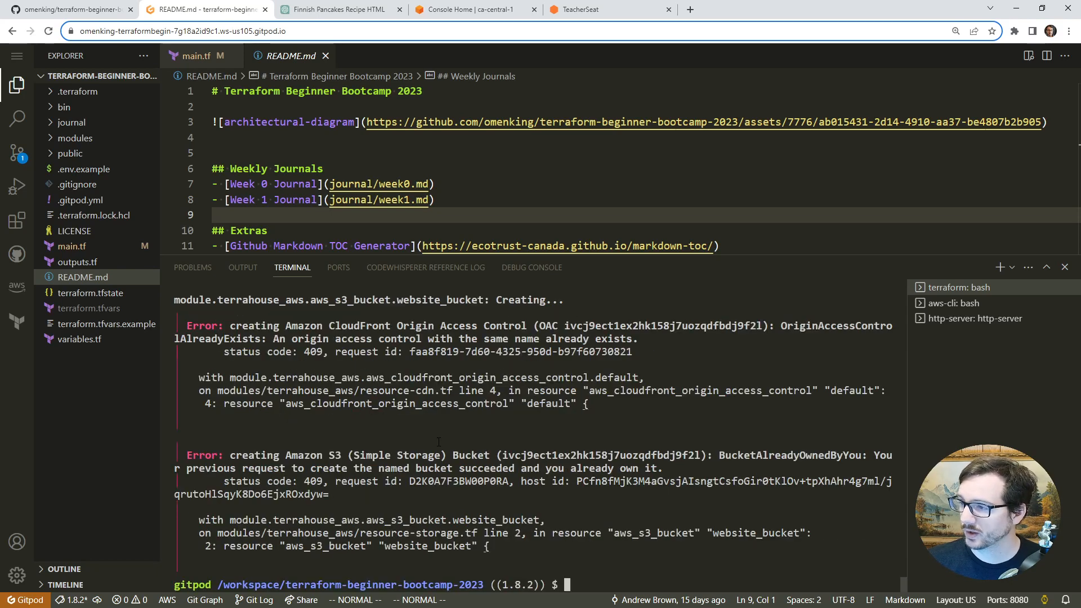
{"action": "left_click_drag", "start_coordinate": [273, 339], "coordinate": [597, 339]}
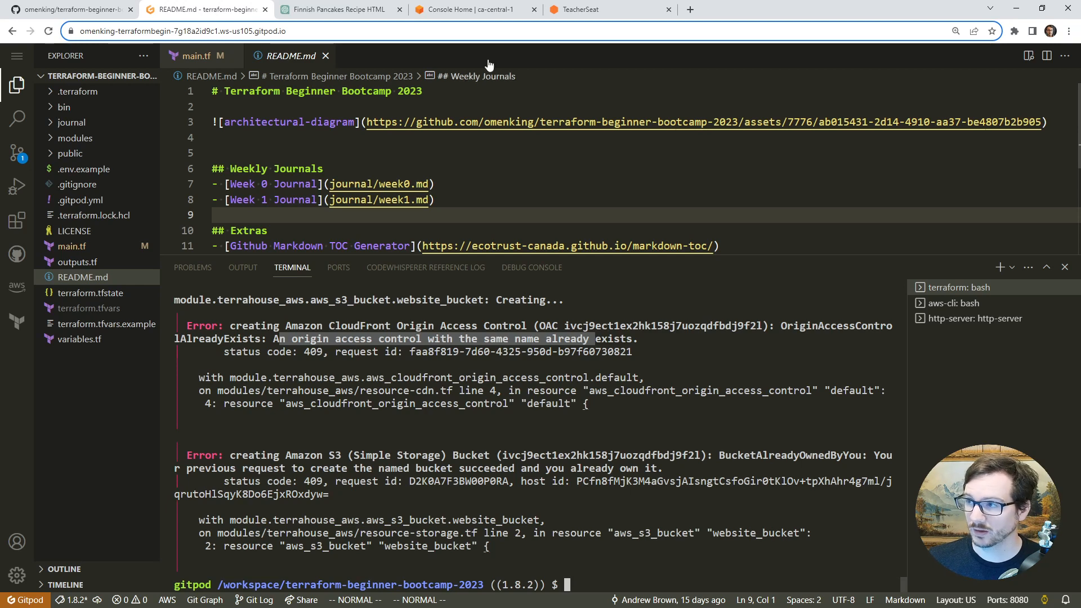
Switch to the AWS console, open CloudFront and delete the distribution described as static website hosting for ivcj9ect….
{"action": "left_click", "coordinate": [485, 10]}
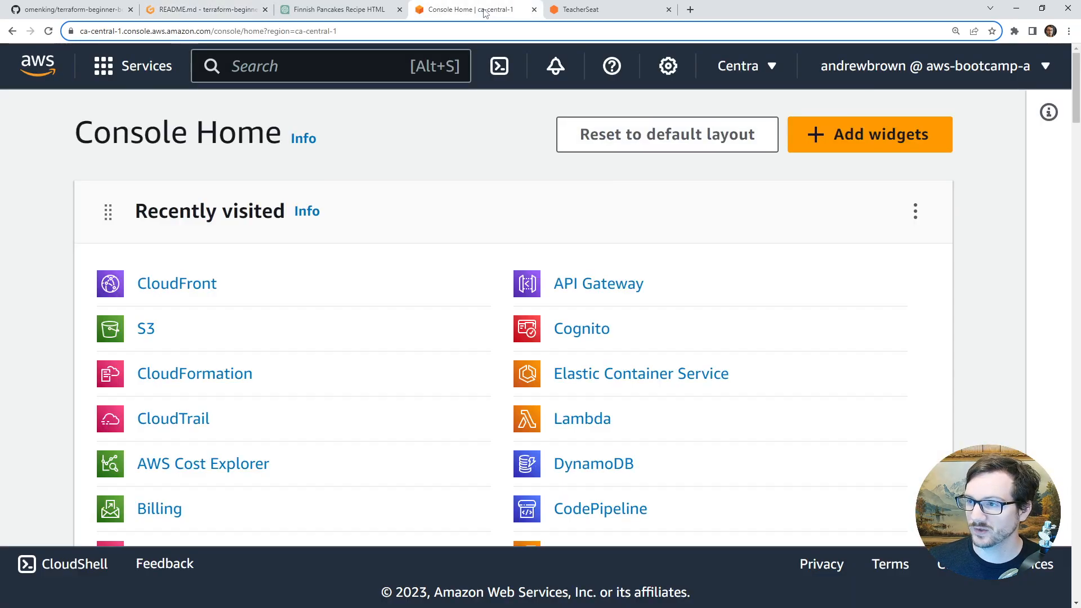
{"action": "left_click", "coordinate": [211, 287]}
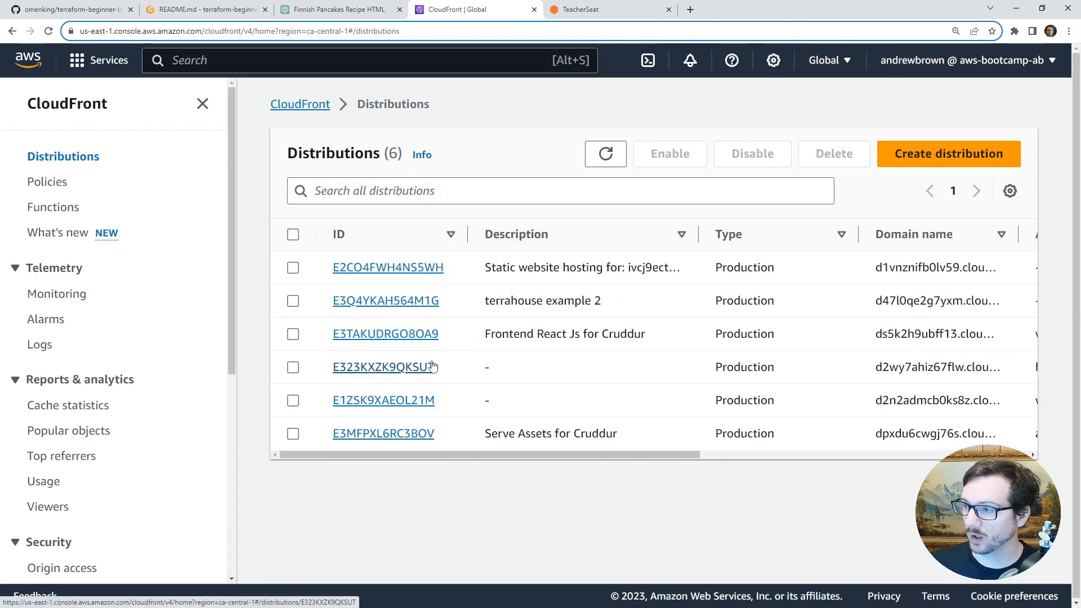
{"action": "left_click", "coordinate": [293, 268]}
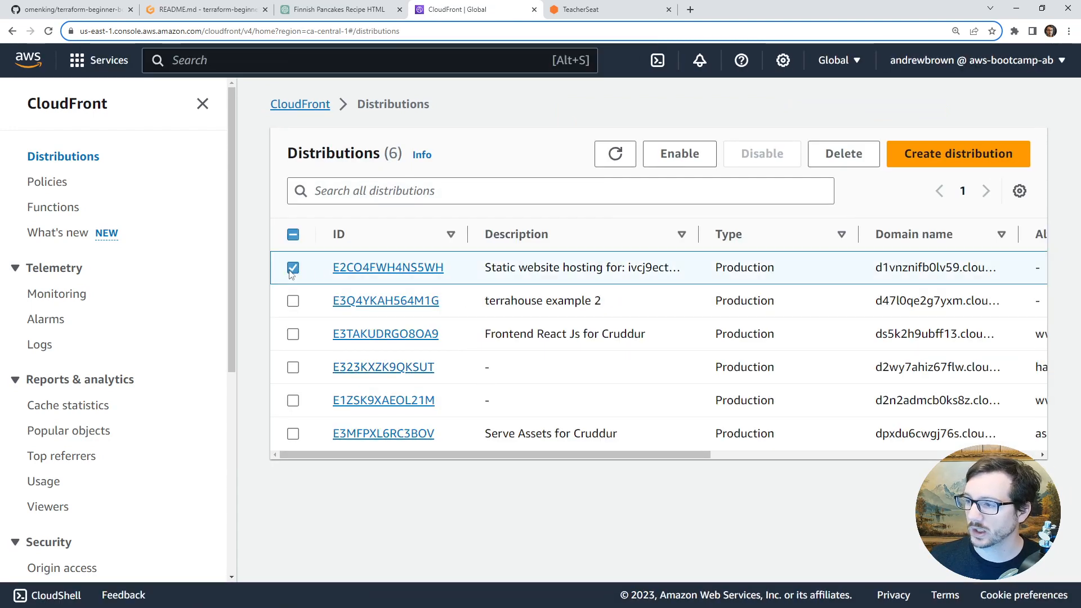
{"action": "left_click", "coordinate": [839, 157]}
{"action": "left_click", "coordinate": [735, 395]}
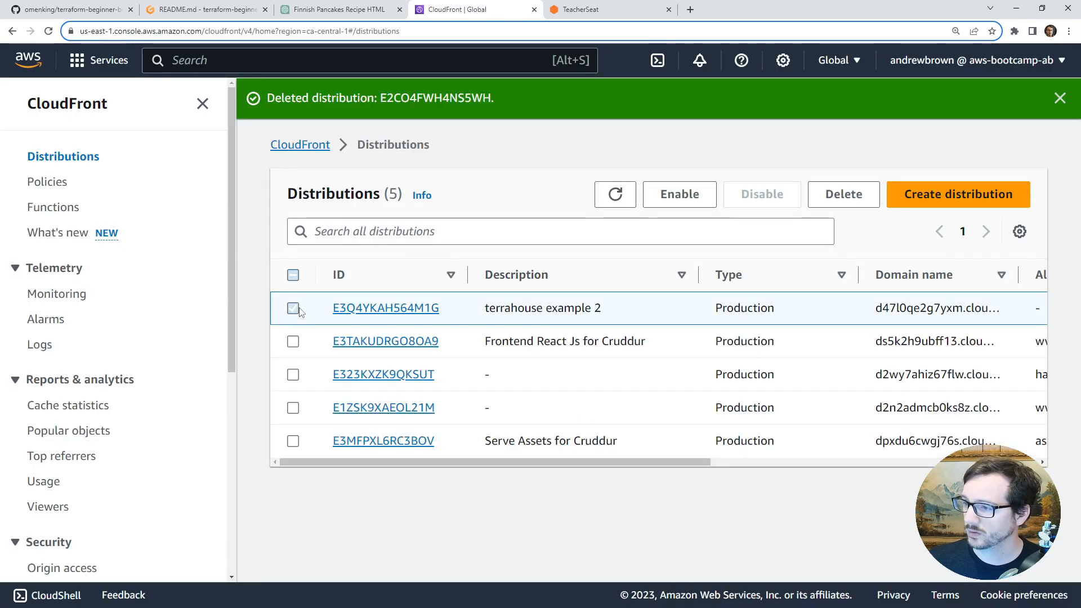
Delete the CloudFront distribution described as terrahouse example 2 and confirm its permanent deletion.
{"action": "left_click", "coordinate": [293, 308]}
{"action": "mouse_move", "coordinate": [654, 458]}
{"action": "left_mouse_down"}
{"action": "mouse_move", "coordinate": [980, 459]}
{"action": "mouse_move", "coordinate": [654, 461]}
{"action": "left_mouse_up"}
{"action": "left_click", "coordinate": [825, 201]}
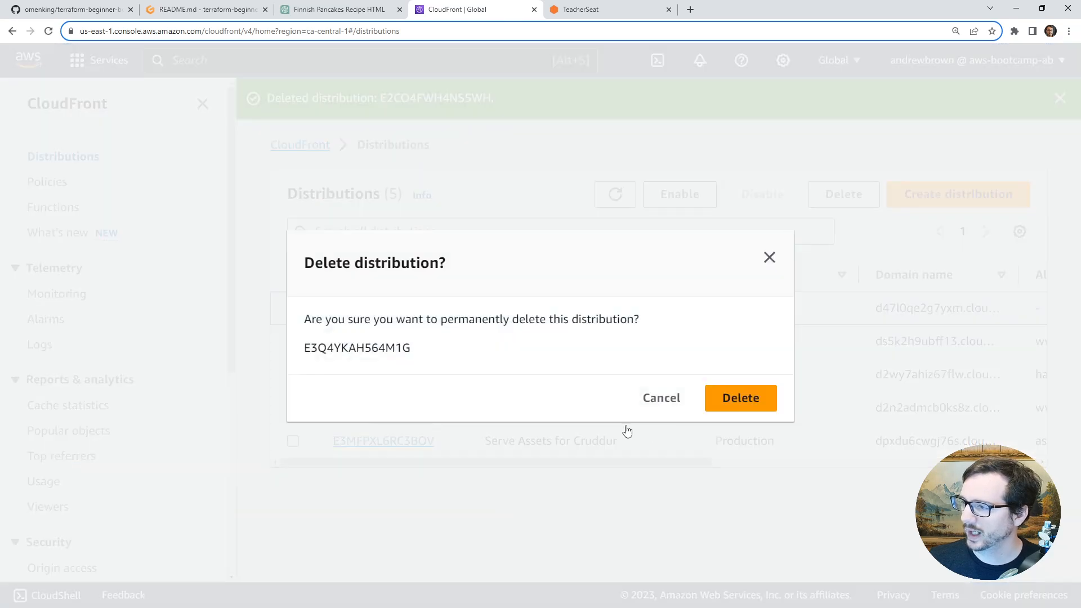
{"action": "left_click", "coordinate": [735, 398]}
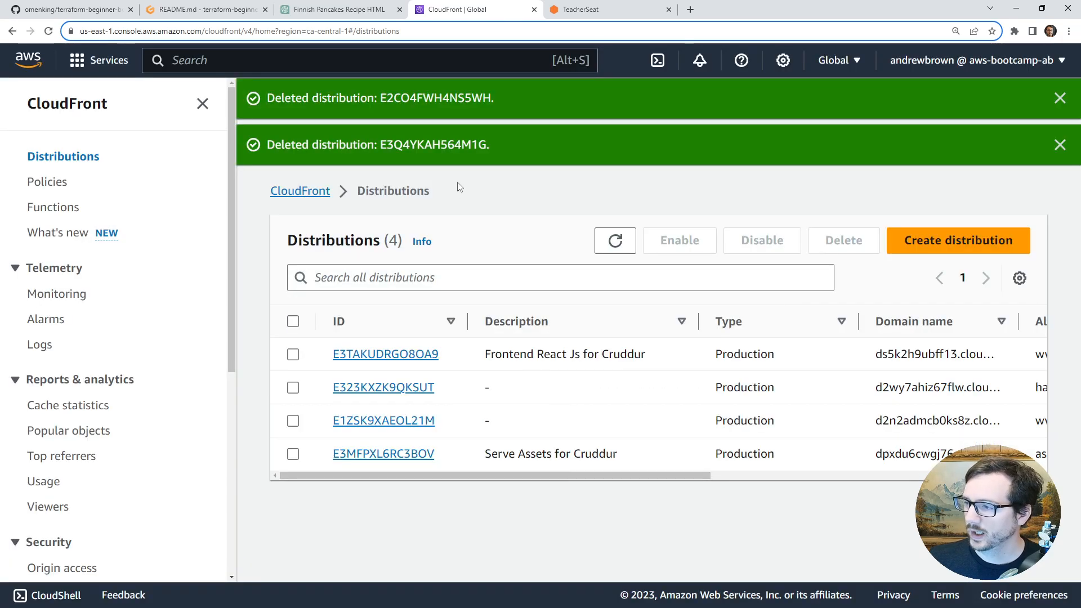
Open S3 and find the bucket by the name copied from the Gitpod terminal's S3 error, ivcj9ect1ex2hk158j7uozqdfbdj9f2l.
{"action": "left_click", "coordinate": [361, 57]}
{"action": "type", "text": "s3"}
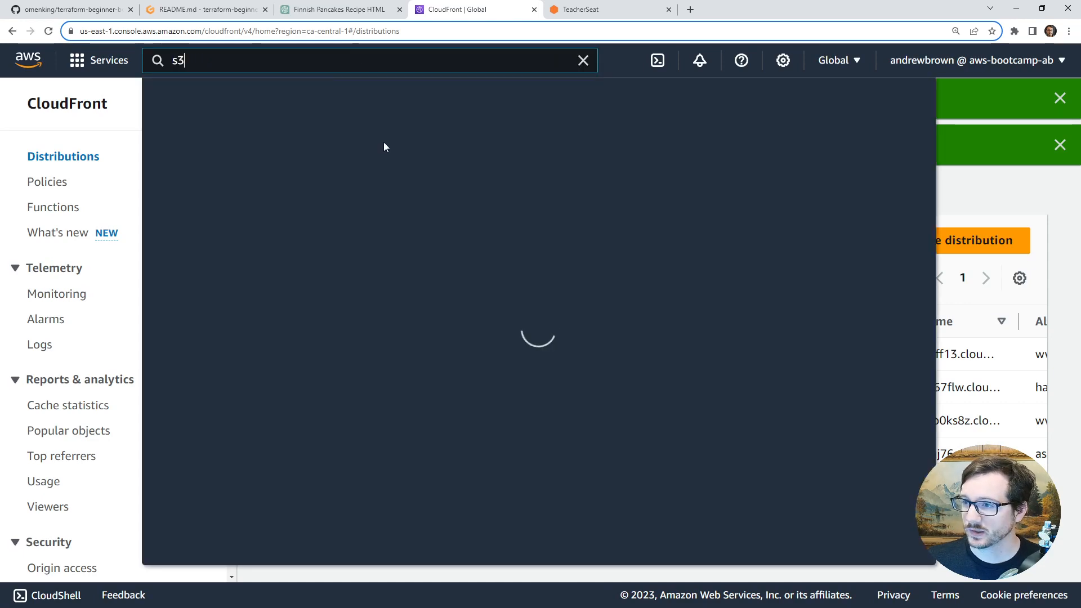
{"action": "left_click", "coordinate": [409, 223]}
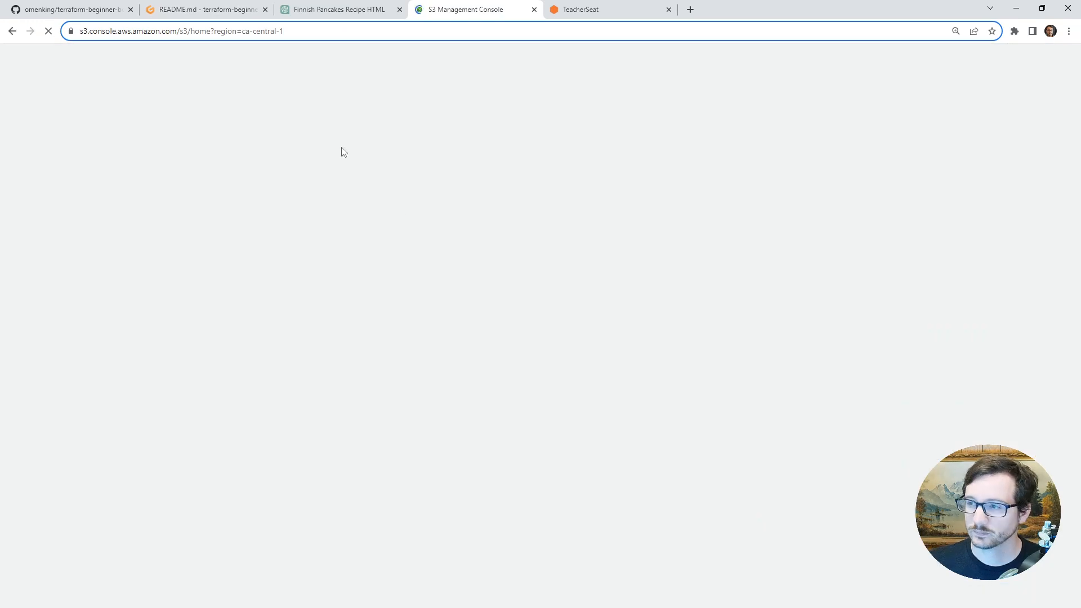
{"action": "left_click", "coordinate": [205, 9]}
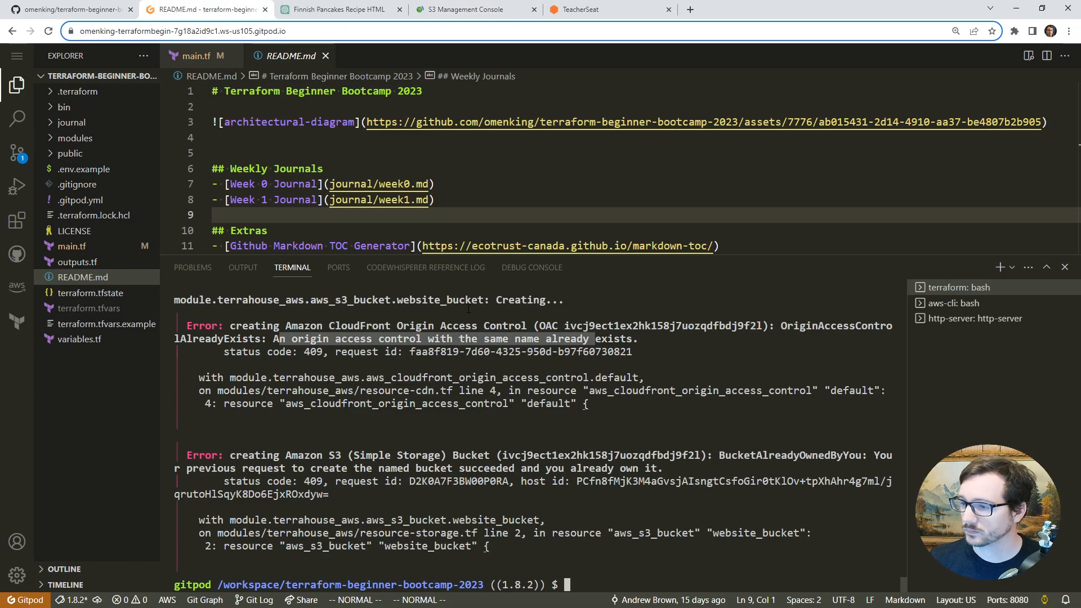
{"action": "double_click", "coordinate": [679, 455]}
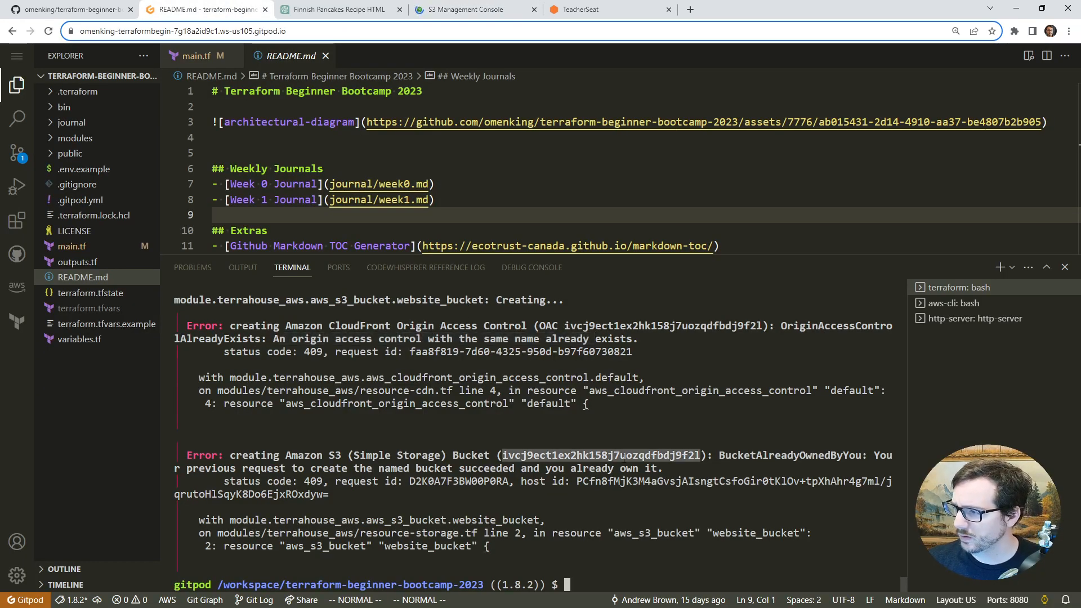
{"action": "key", "text": "ctrl+c"}
{"action": "left_click", "coordinate": [441, 10]}
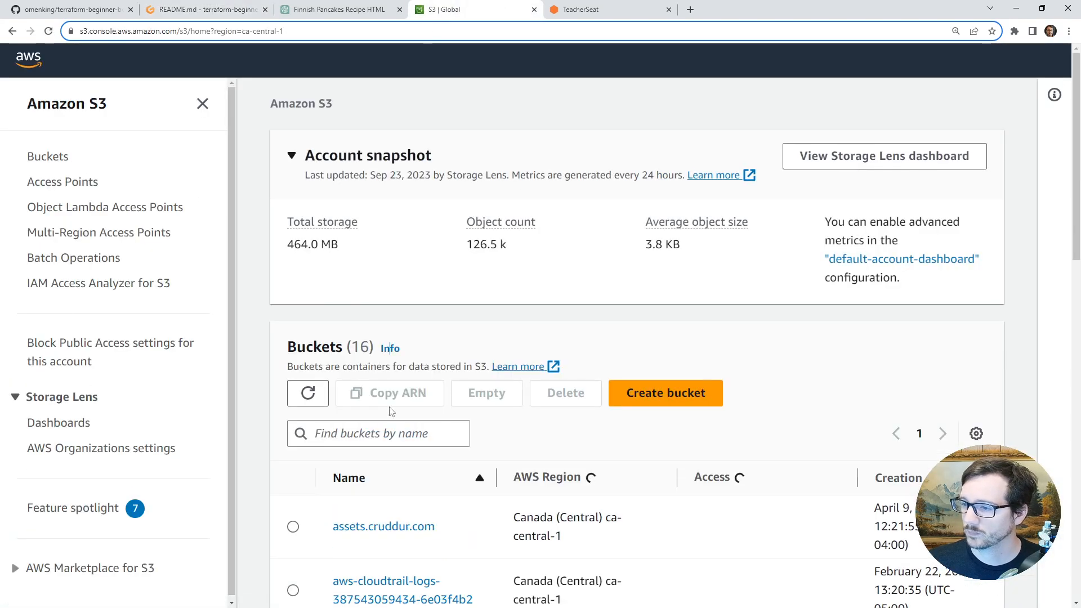
{"action": "left_click", "coordinate": [394, 434]}
{"action": "key", "text": "ctrl+v"}
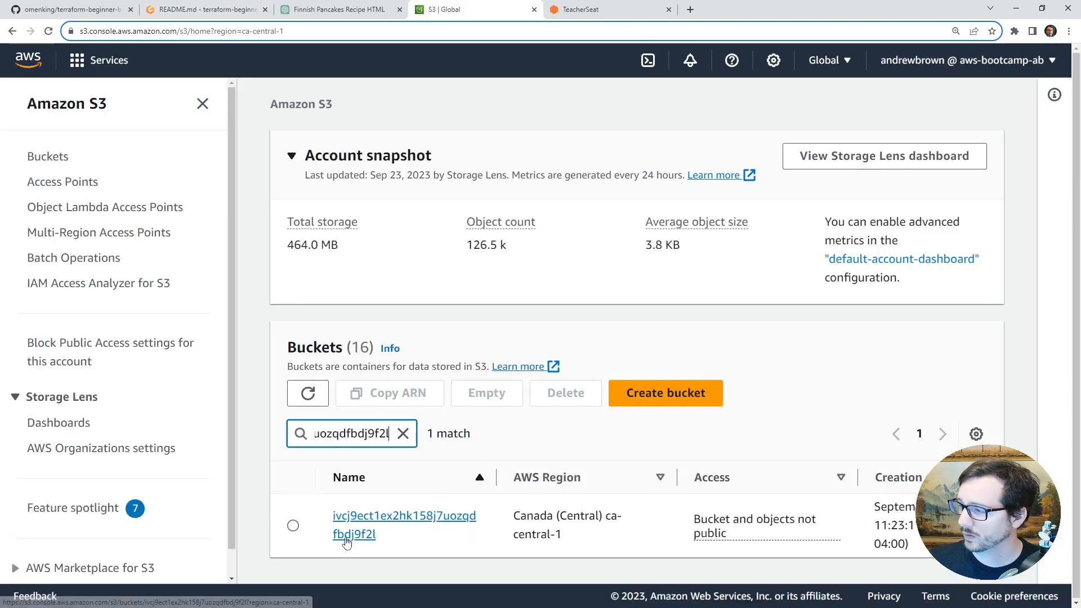
Delete the S3 bucket ivcj9ect1ex2hk158j7uozqdfbdj9f2l, confirming with its name, and refresh the bucket list and clear its name filter.
{"action": "left_click", "coordinate": [507, 524]}
{"action": "left_click", "coordinate": [564, 394]}
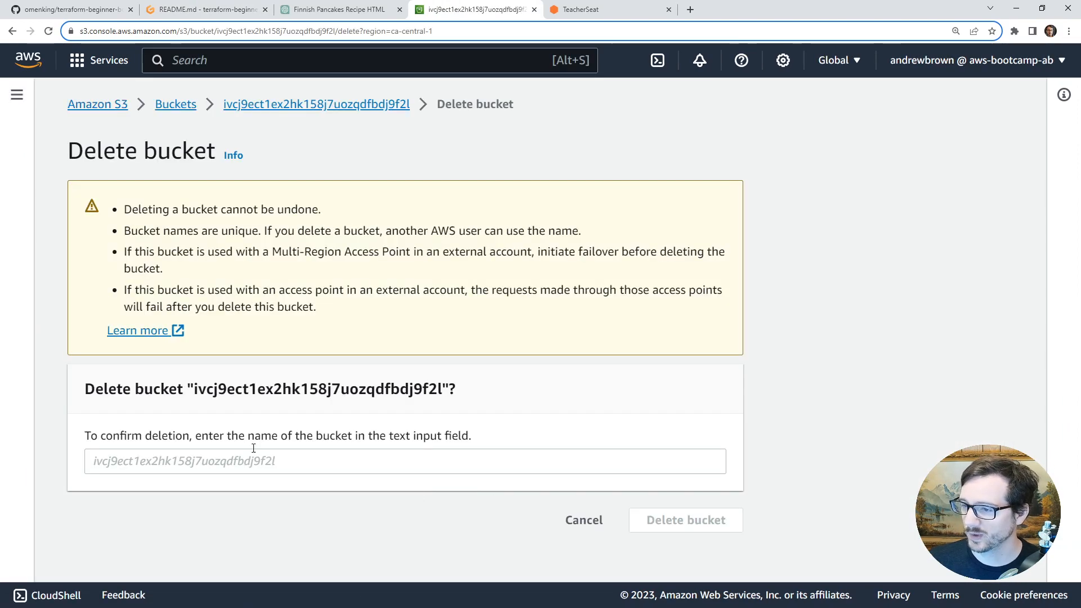
{"action": "double_click", "coordinate": [299, 389]}
{"action": "key", "text": "ctrl+c"}
{"action": "left_click", "coordinate": [281, 461]}
{"action": "key", "text": "ctrl+v"}
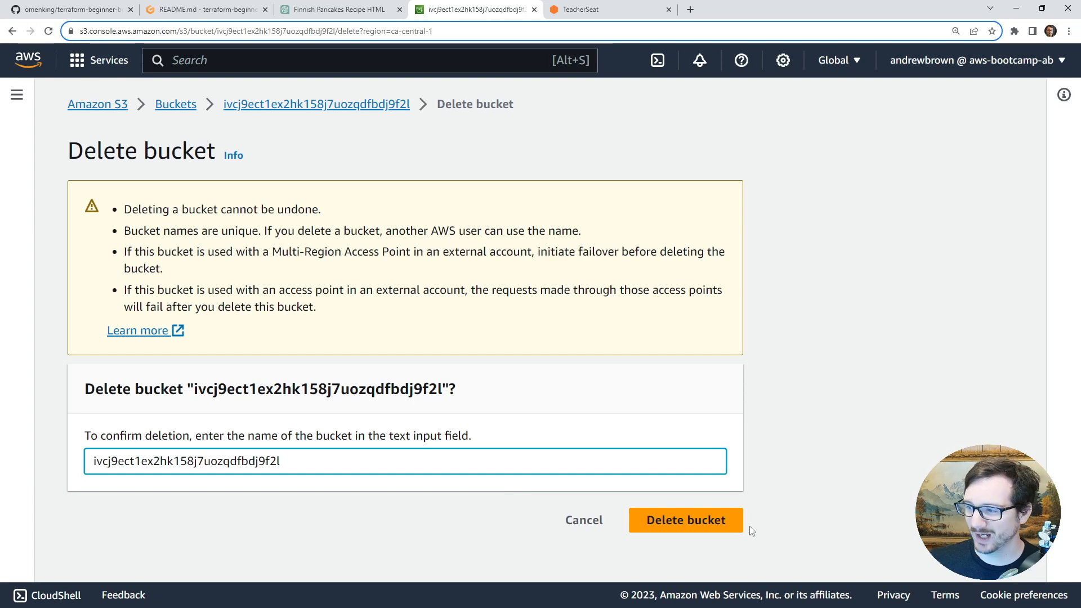
{"action": "left_click", "coordinate": [731, 521]}
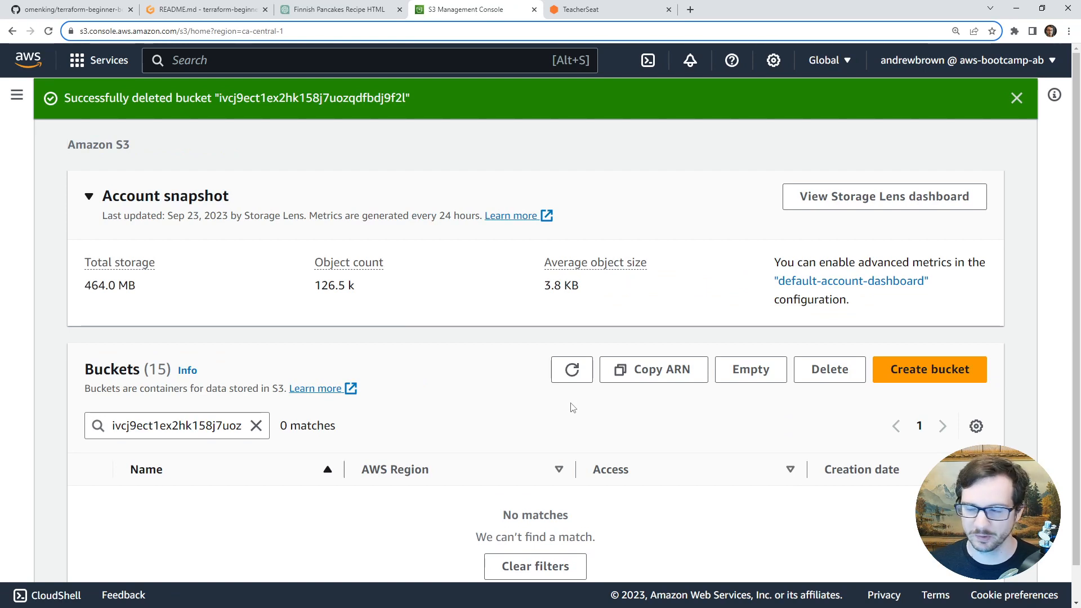
{"action": "left_click", "coordinate": [570, 368]}
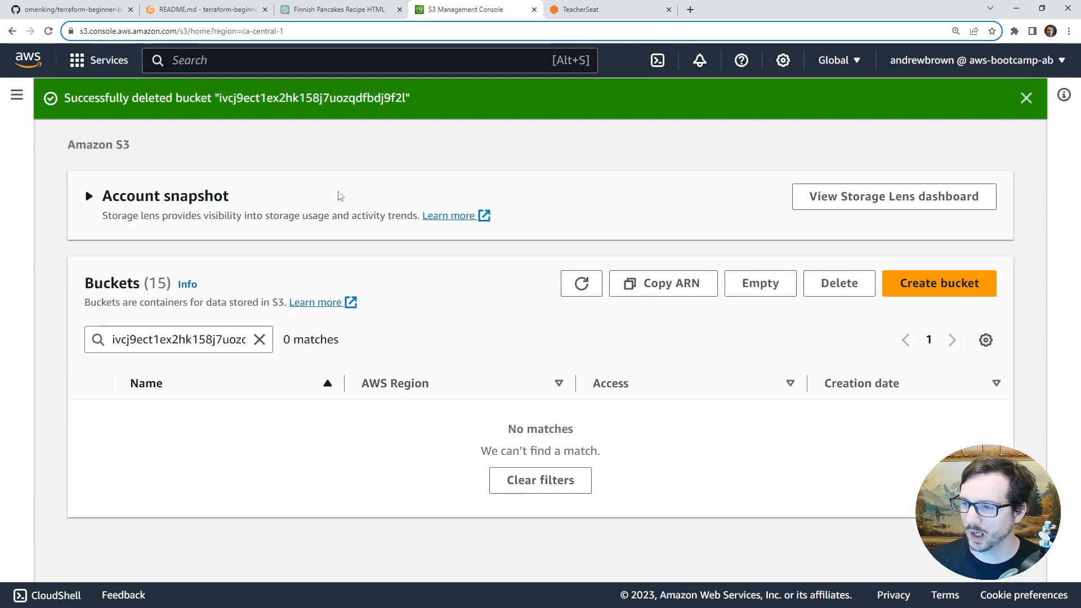
{"action": "left_click", "coordinate": [260, 339]}
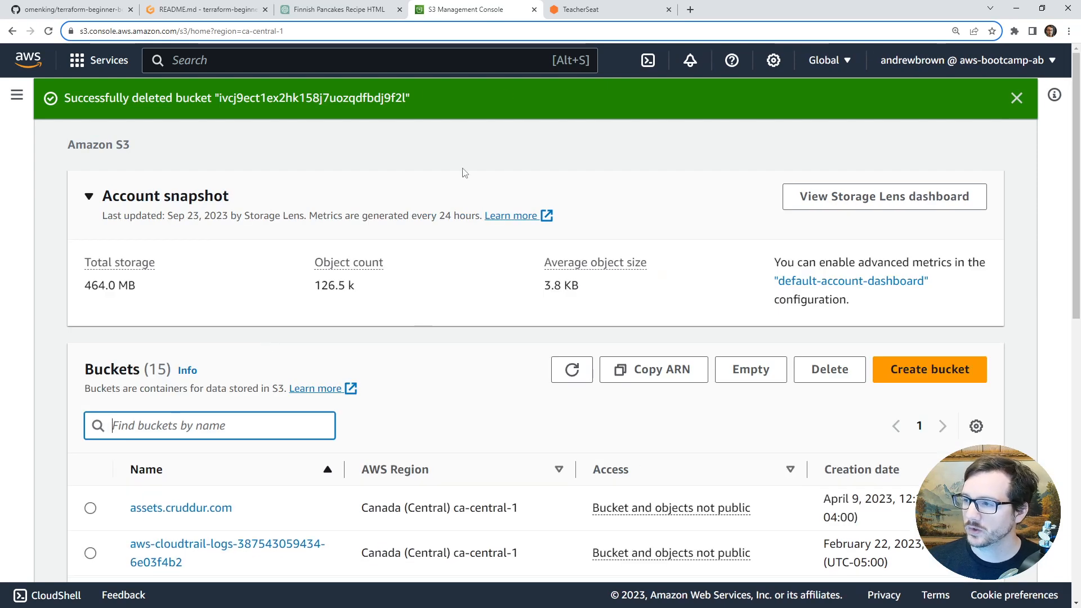
Search the AWS services for cloudfront, open CloudFront and bring up its origin access control settings.
{"action": "left_click", "coordinate": [373, 61]}
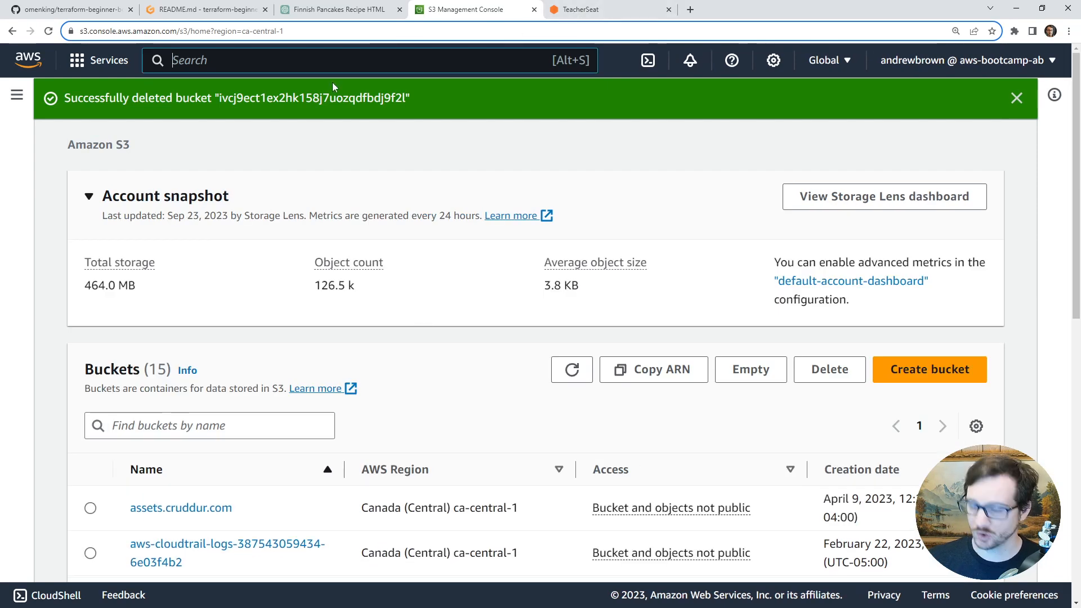
{"action": "type", "text": "cloudf"}
{"action": "key", "text": "BackSpace"}
{"action": "key", "text": "BackSpace"}
{"action": "key", "text": "BackSpace"}
{"action": "key", "text": "BackSpace"}
{"action": "key", "text": "BackSpace"}
{"action": "key", "text": "BackSpace"}
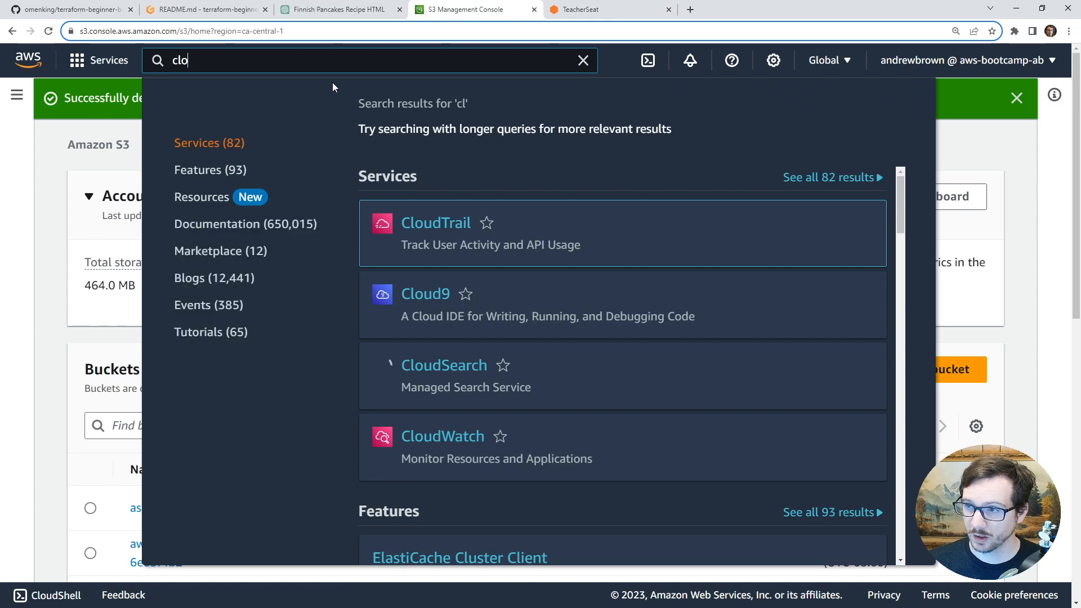
{"action": "type", "text": "cloudfront"}
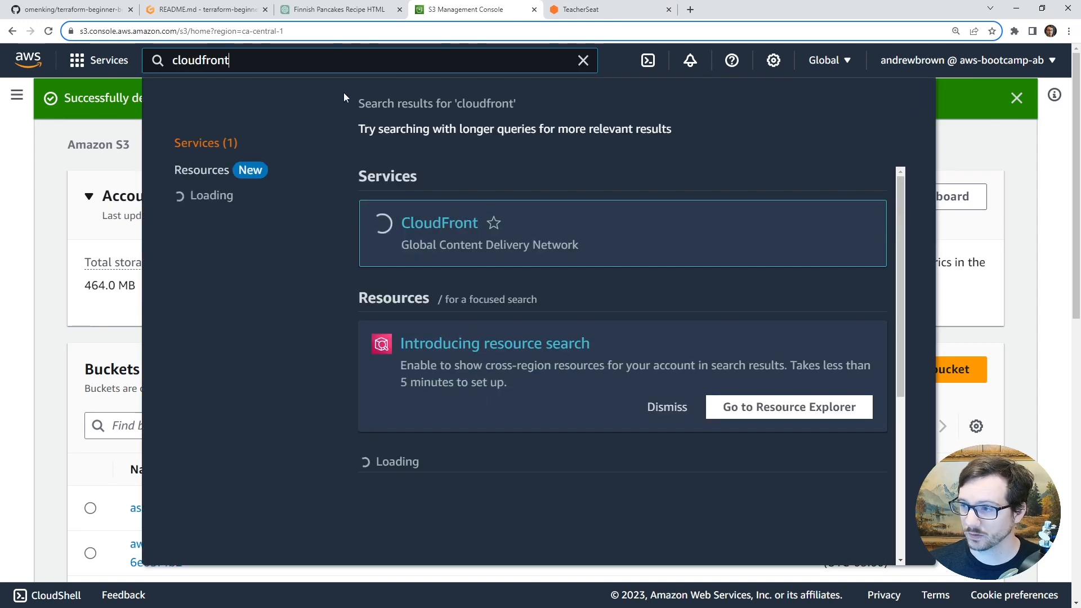
{"action": "left_click", "coordinate": [434, 231]}
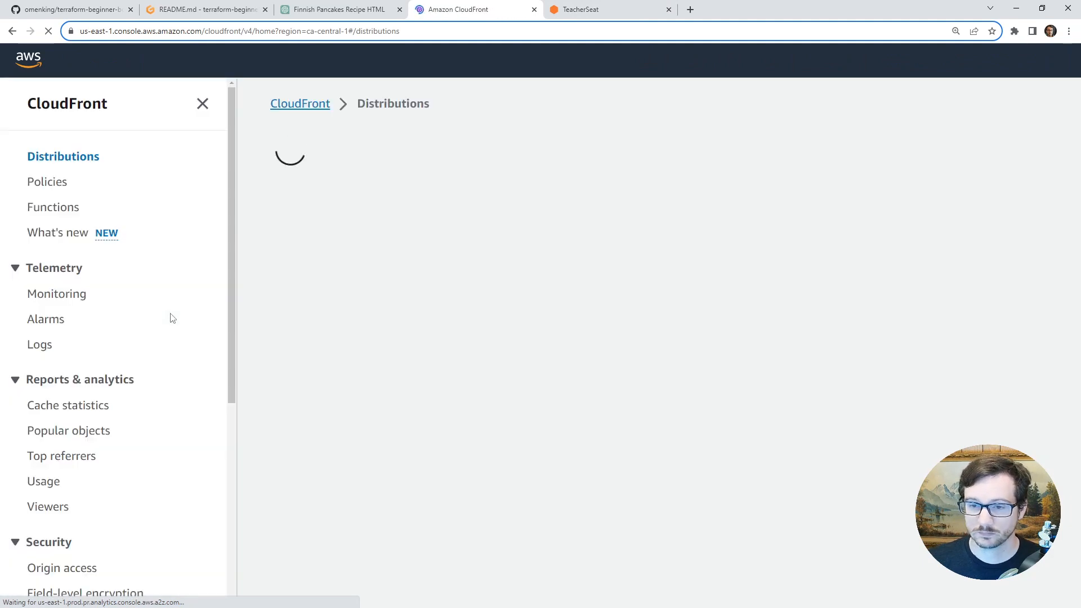
{"action": "scroll", "coordinate": [96, 384], "scroll_direction": "down", "scroll_amount": 2}
{"action": "scroll", "coordinate": [96, 384], "scroll_direction": "down", "scroll_amount": 1}
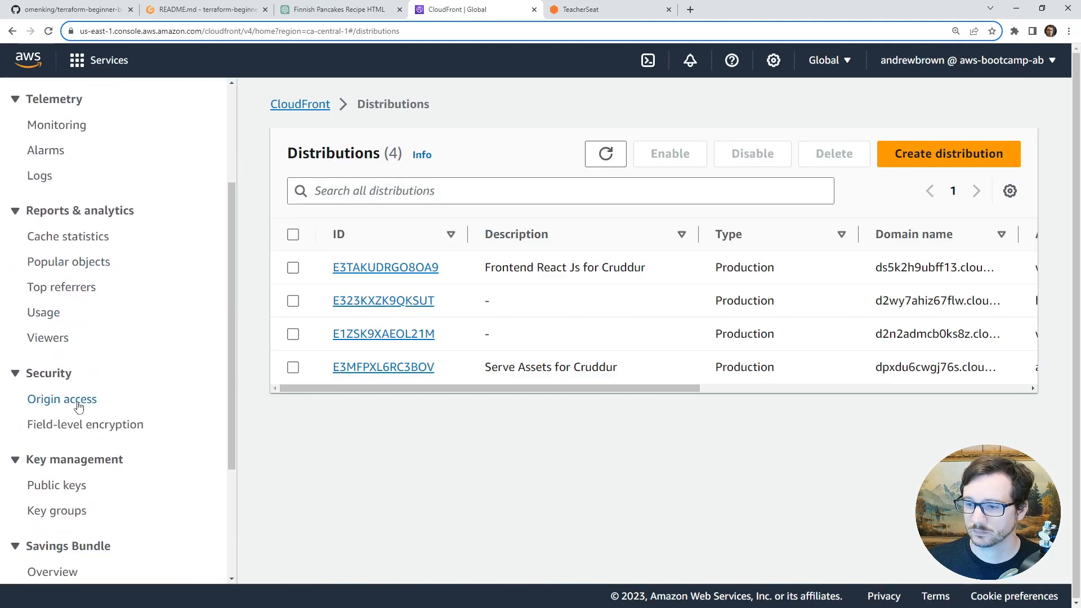
{"action": "left_click", "coordinate": [63, 399]}
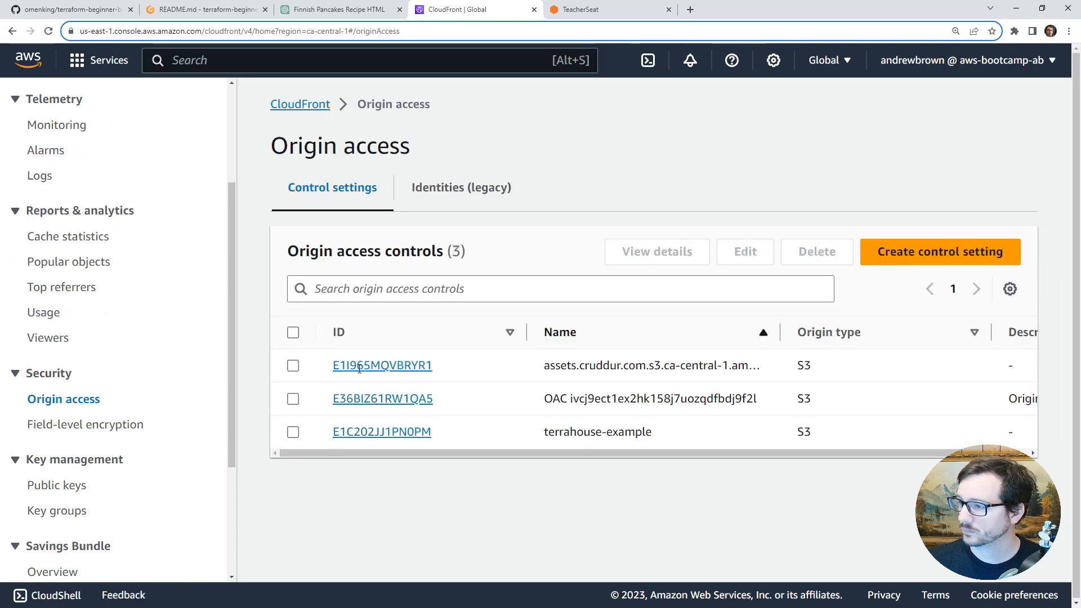
Delete the origin access controls terrahouse-example and OAC ivcj9ect1ex2hk158j7uozqdfbdj9f2l and confirm their permanent removal.
{"action": "left_click", "coordinate": [294, 433]}
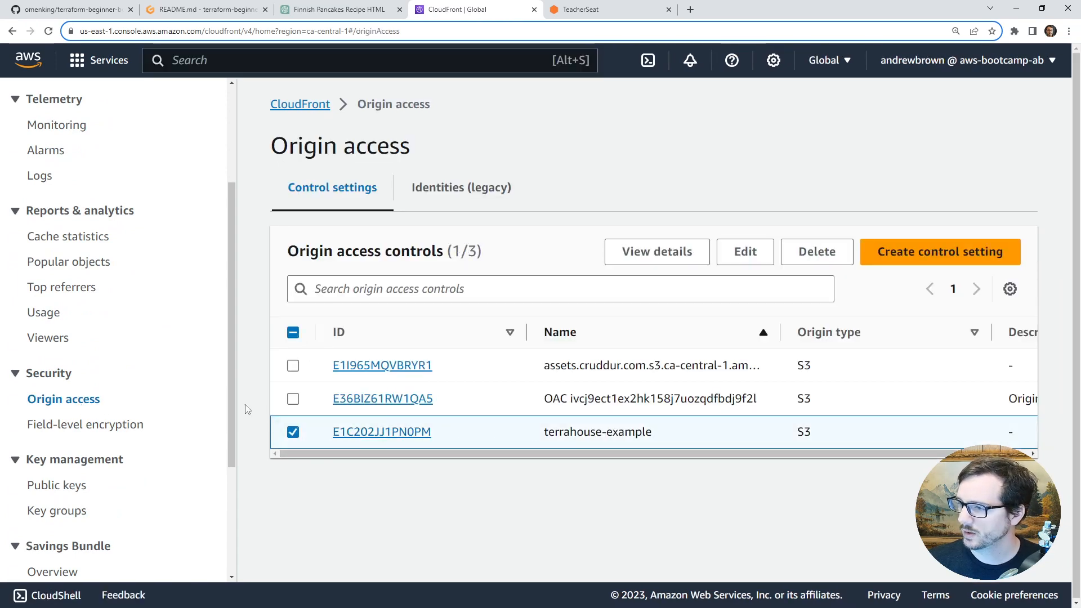
{"action": "left_click", "coordinate": [293, 399]}
{"action": "left_click", "coordinate": [818, 252]}
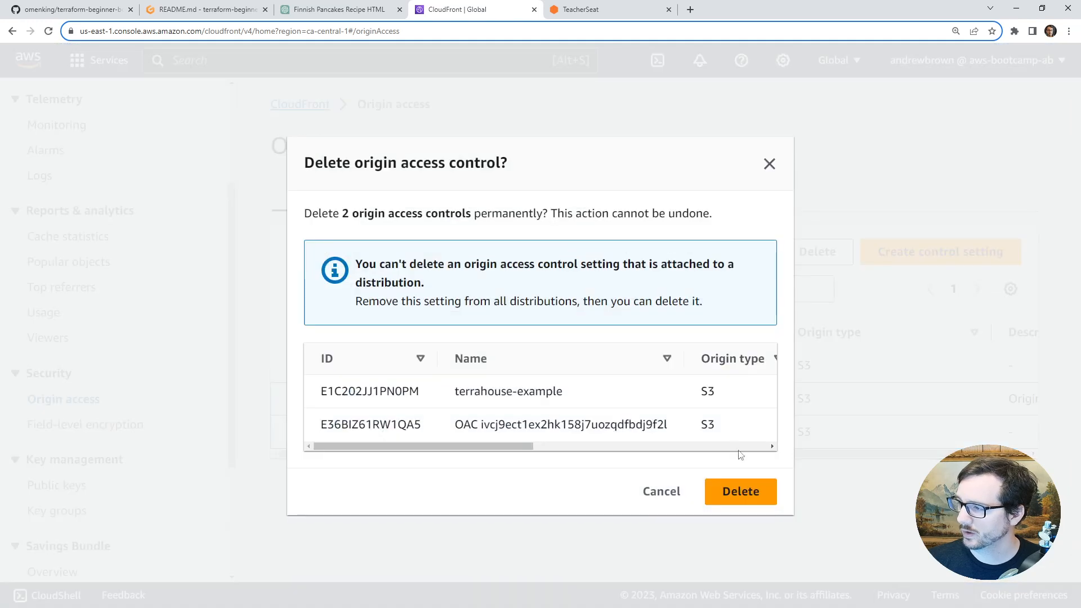
{"action": "left_click", "coordinate": [740, 491]}
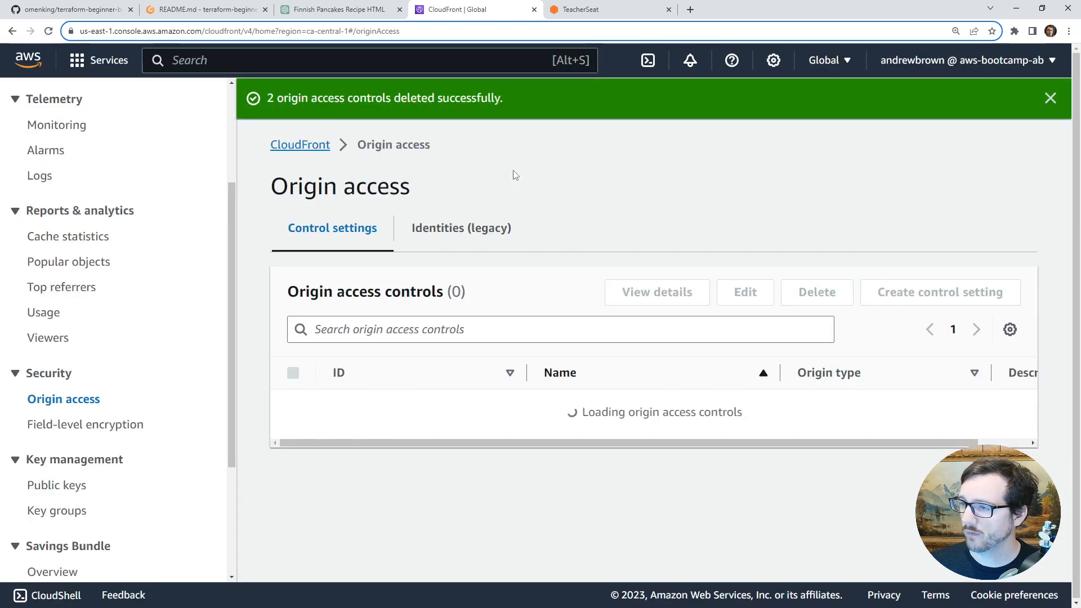
Switch to the Gitpod workspace, run terraform apply in the terminal and approve the plan with yes.
{"action": "left_click", "coordinate": [226, 10]}
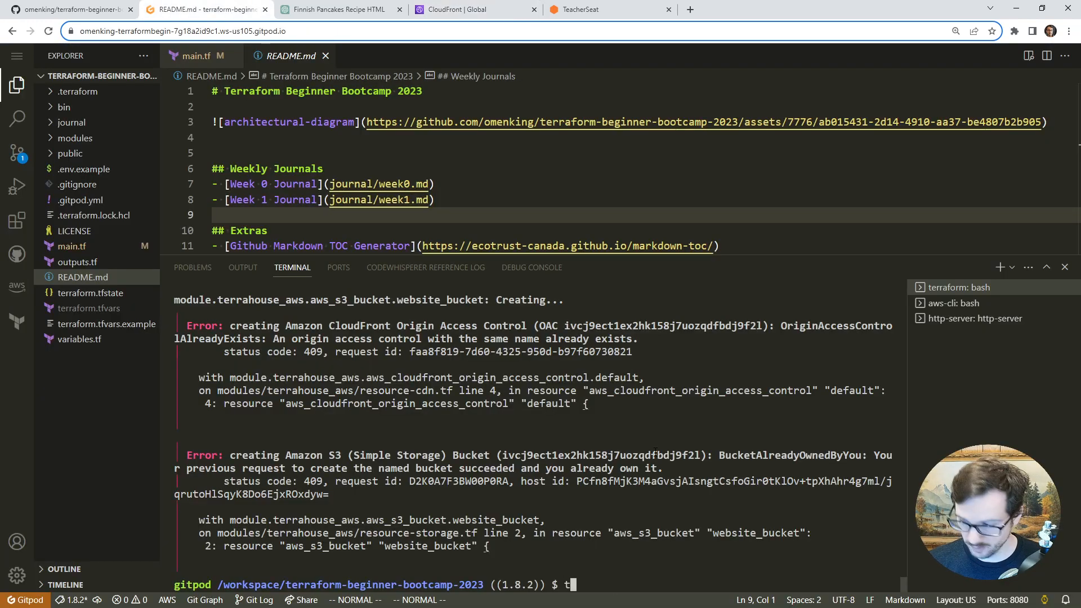
{"action": "type", "text": "errafrom apply"}
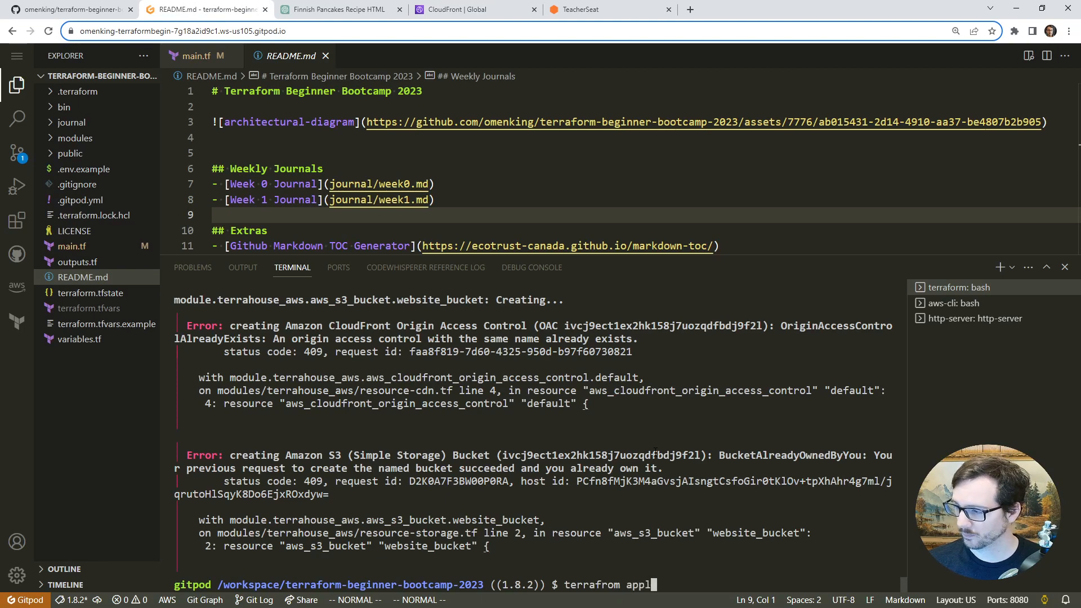
{"action": "key", "text": "BackSpace"}
{"action": "key", "text": "BackSpace"}
{"action": "key", "text": "BackSpace"}
{"action": "key", "text": "BackSpace"}
{"action": "key", "text": "BackSpace"}
{"action": "key", "text": "BackSpace"}
{"action": "key", "text": "BackSpace"}
{"action": "key", "text": "BackSpace"}
{"action": "key", "text": "BackSpace"}
{"action": "type", "text": "form ap"}
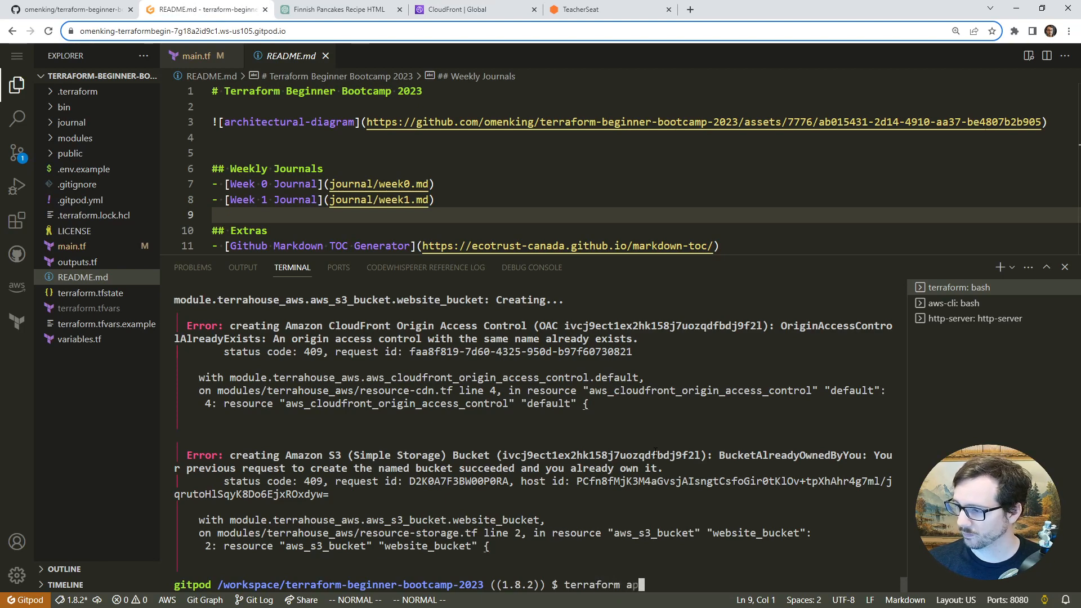
{"action": "type", "text": "pl"}
{"action": "key", "text": "Return"}
{"action": "key", "text": "Up"}
{"action": "type", "text": "y"}
{"action": "key", "text": "Return"}
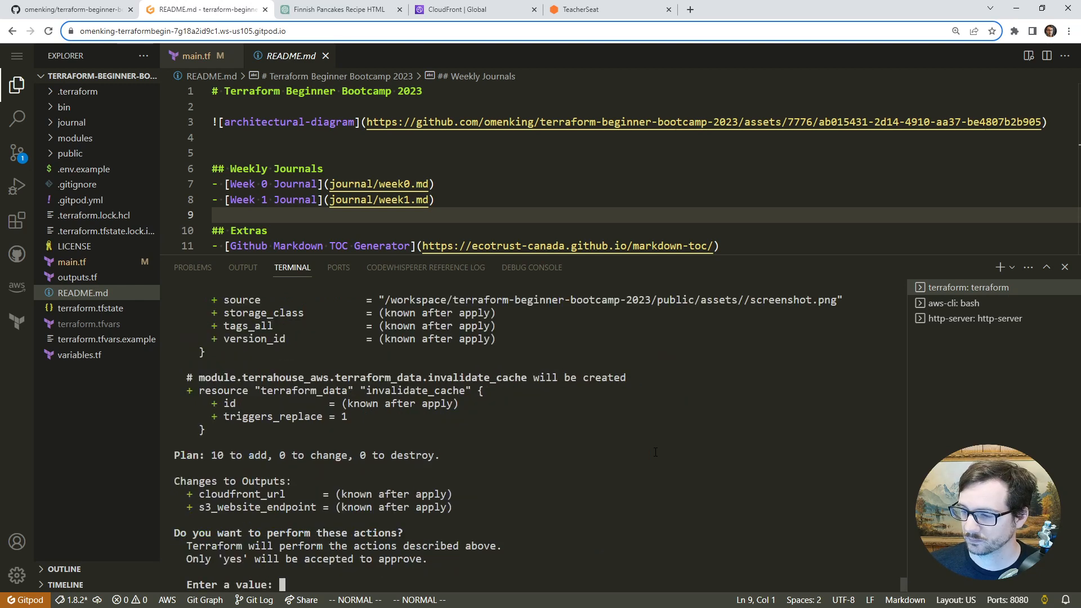
{"action": "type", "text": "yes"}
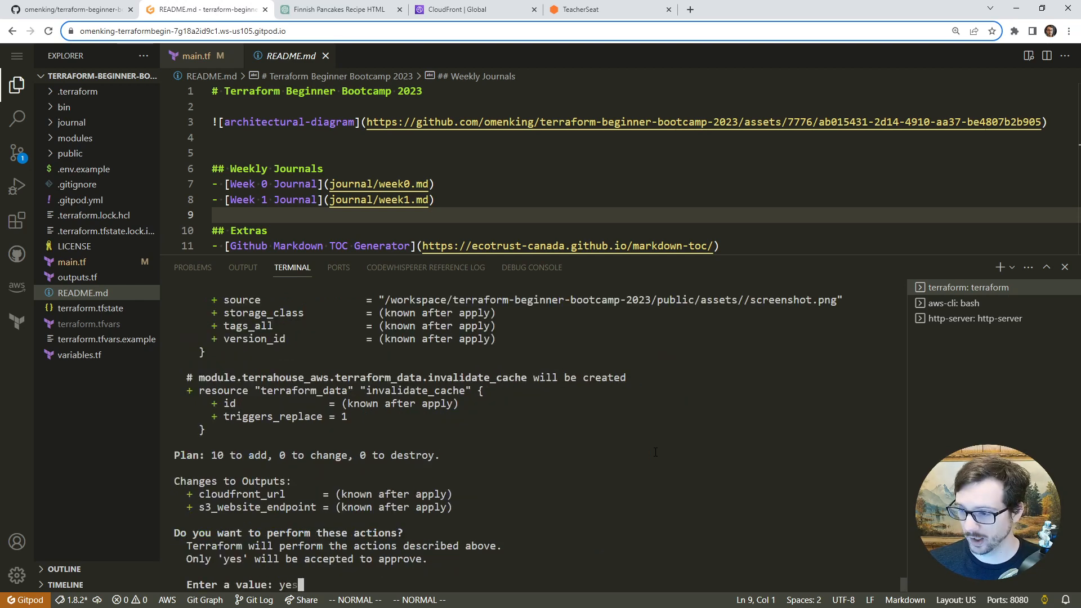
{"action": "key", "text": "Return"}
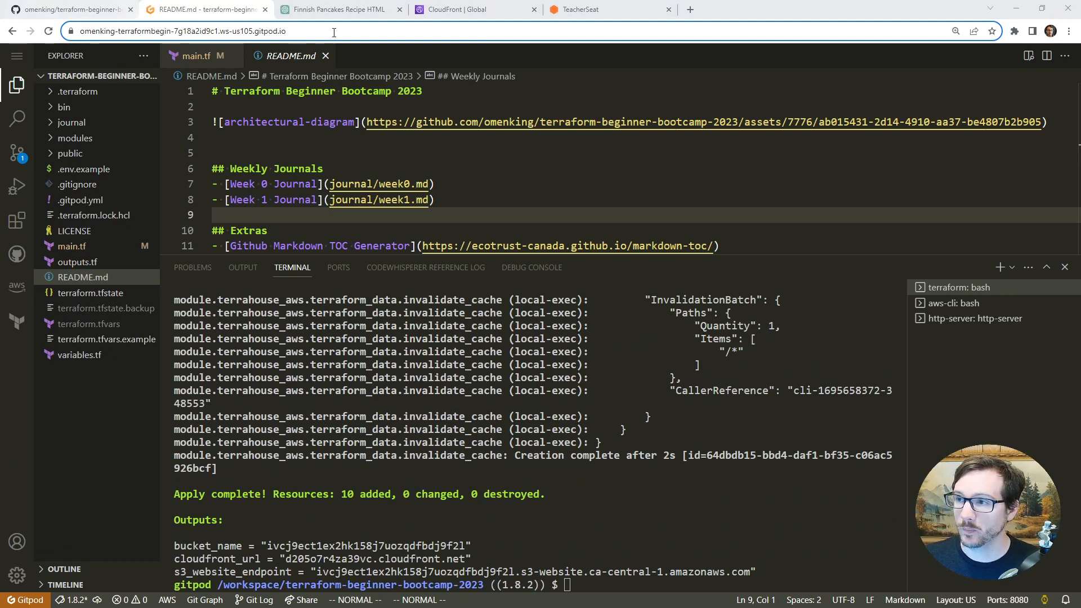
Place TeacherSeat just before Gitpod and copy the bucket name ivcj9ect1ex2hk158j7uozqdfbdj9f2l from the Terraform outputs into the S3_BUCKET_NAME parameter.
{"action": "left_click_drag", "start_coordinate": [580, 10], "coordinate": [186, 31]}
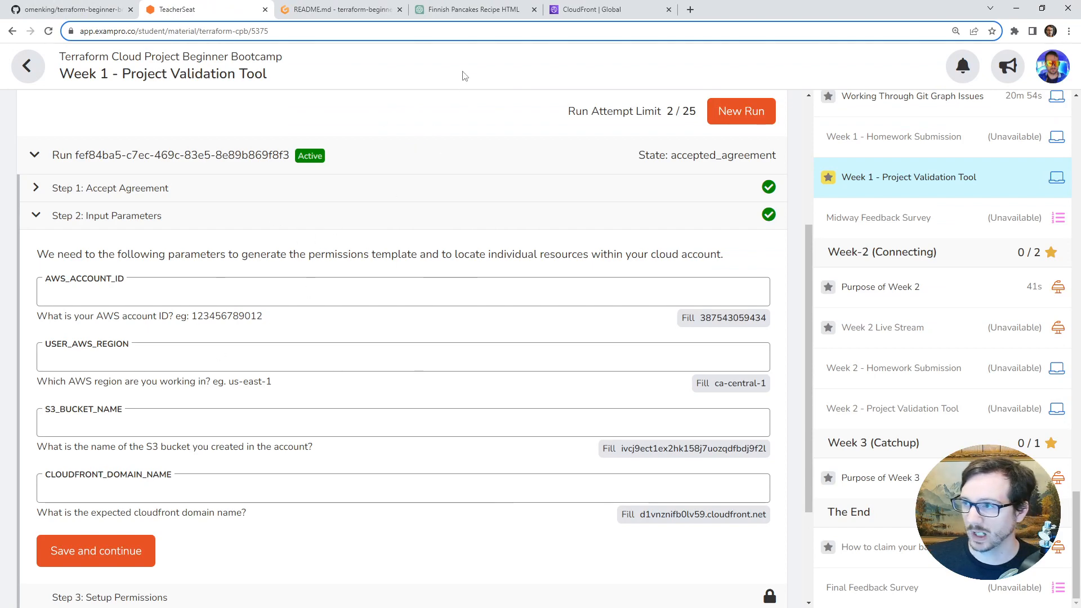
{"action": "left_click", "coordinate": [341, 9]}
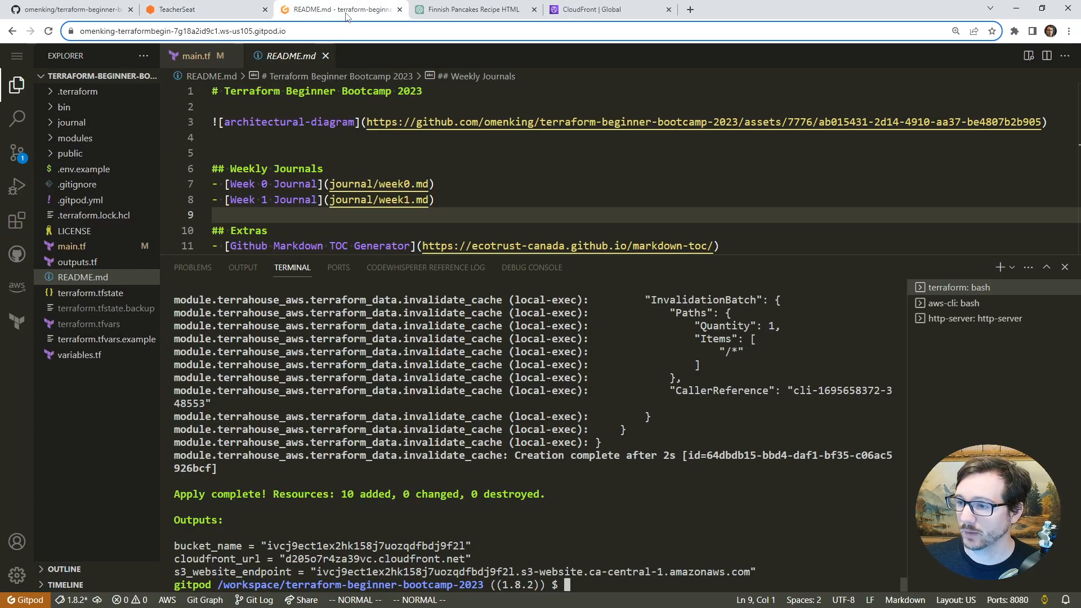
{"action": "double_click", "coordinate": [341, 546]}
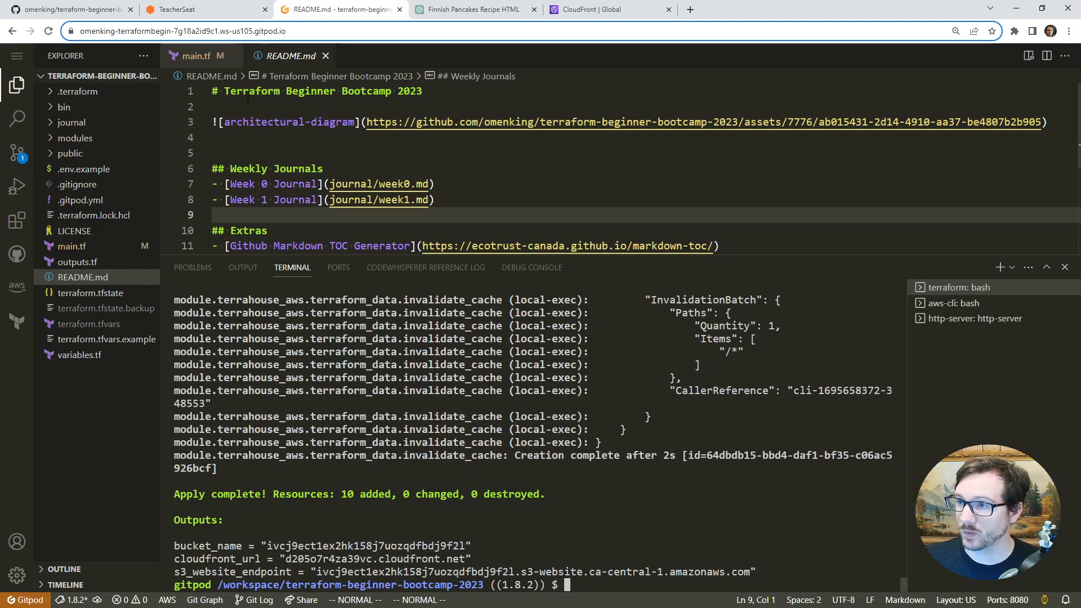
{"action": "left_click", "coordinate": [178, 10]}
{"action": "left_click", "coordinate": [160, 415]}
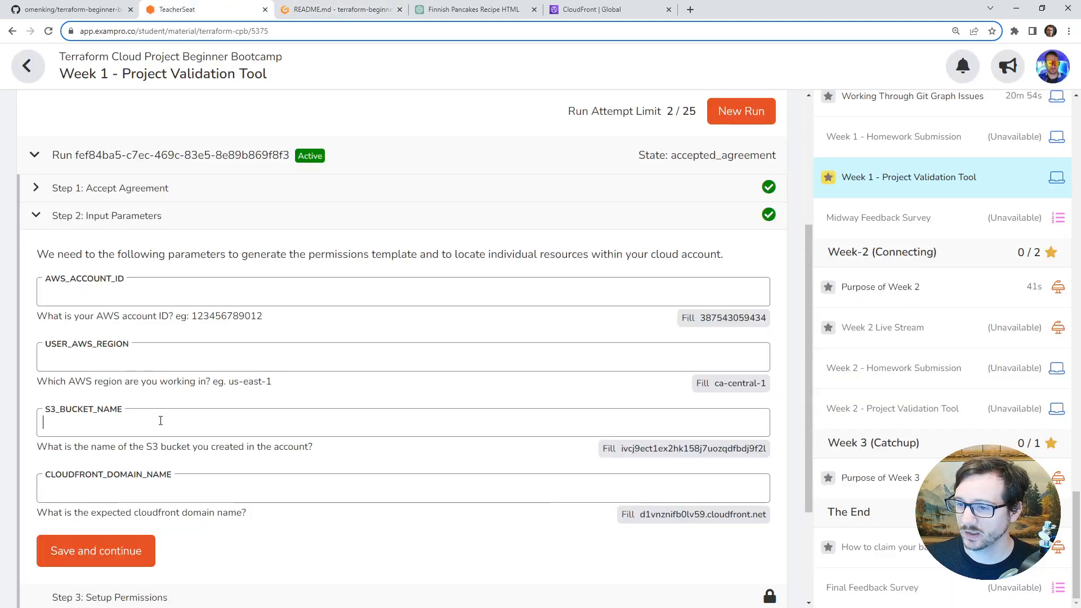
{"action": "key", "text": "ctrl+v"}
Copy the CloudFront URL d205o7r4za39vc.cloudfront.net from the Gitpod terminal outputs into the CLOUDFRONT_DOMAIN_NAME parameter in TeacherSeat.
{"action": "left_click", "coordinate": [332, 10]}
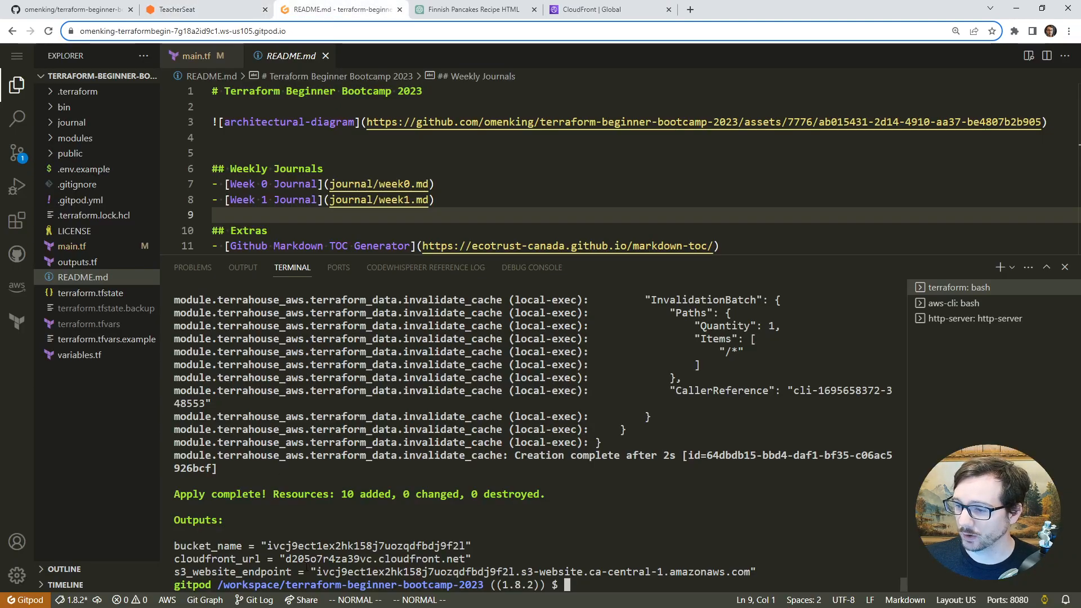
{"action": "left_click_drag", "start_coordinate": [286, 559], "coordinate": [466, 559]}
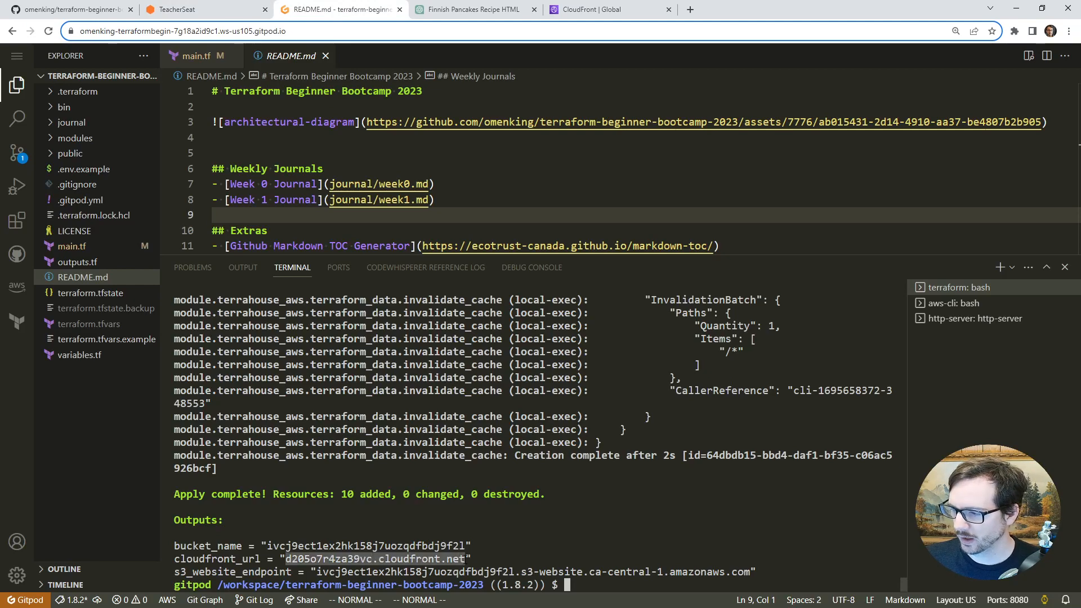
{"action": "key", "text": "ctrl+c"}
{"action": "left_click", "coordinate": [178, 10]}
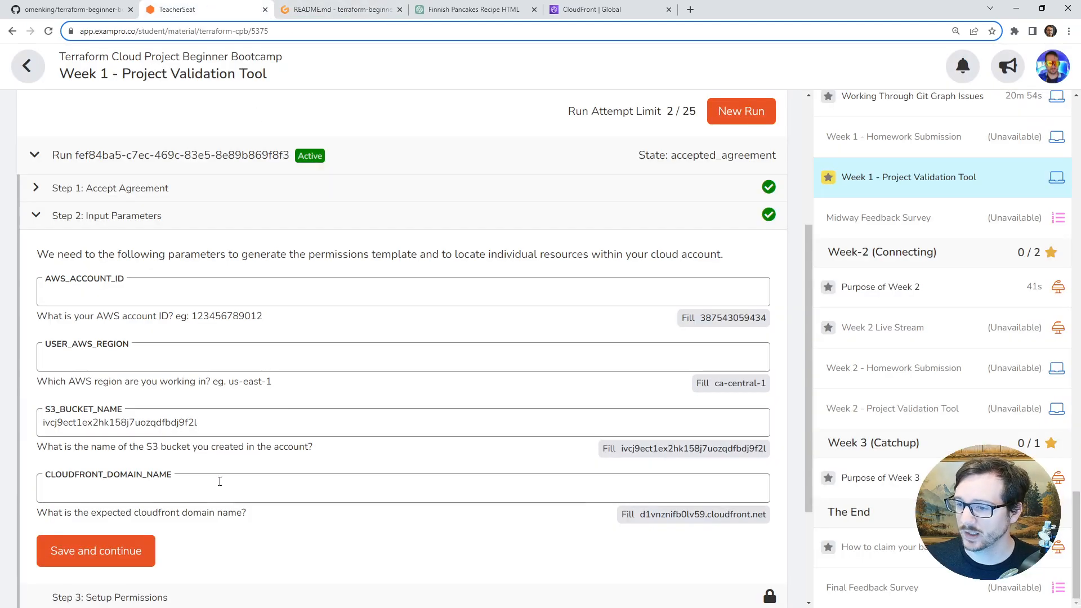
{"action": "key", "text": "ctrl+v"}
{"action": "left_click", "coordinate": [237, 420]}
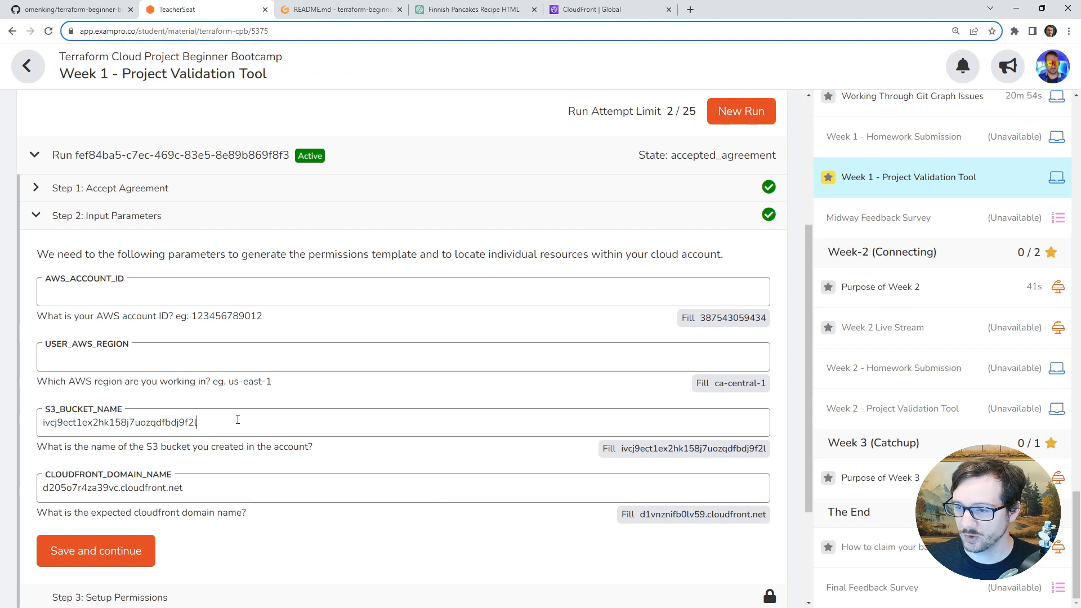
{"action": "left_click", "coordinate": [223, 490]}
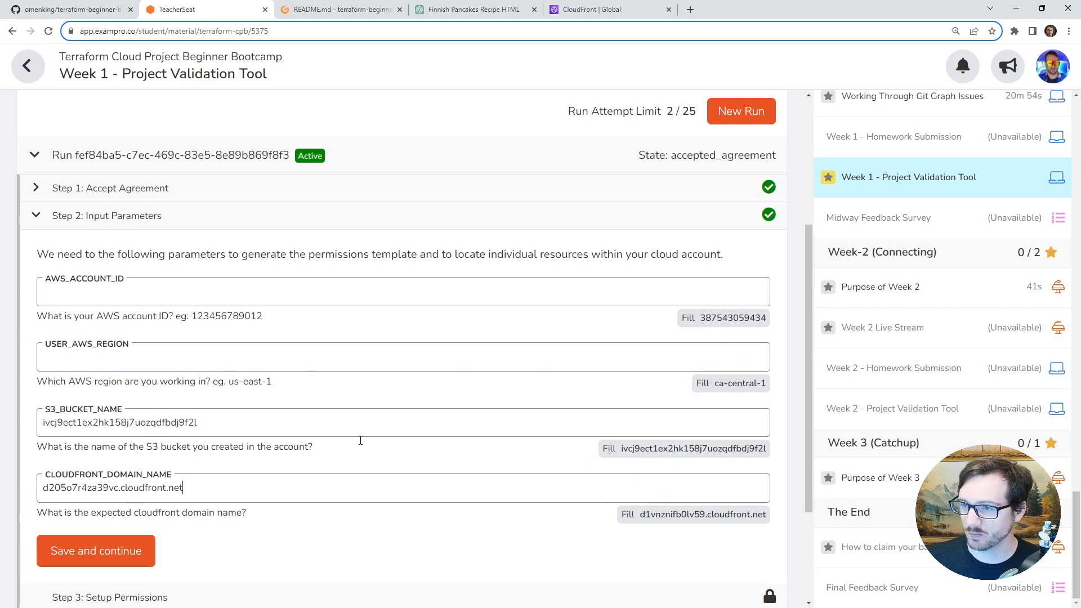
{"action": "scroll", "coordinate": [361, 440], "scroll_direction": "down", "scroll_amount": 3}
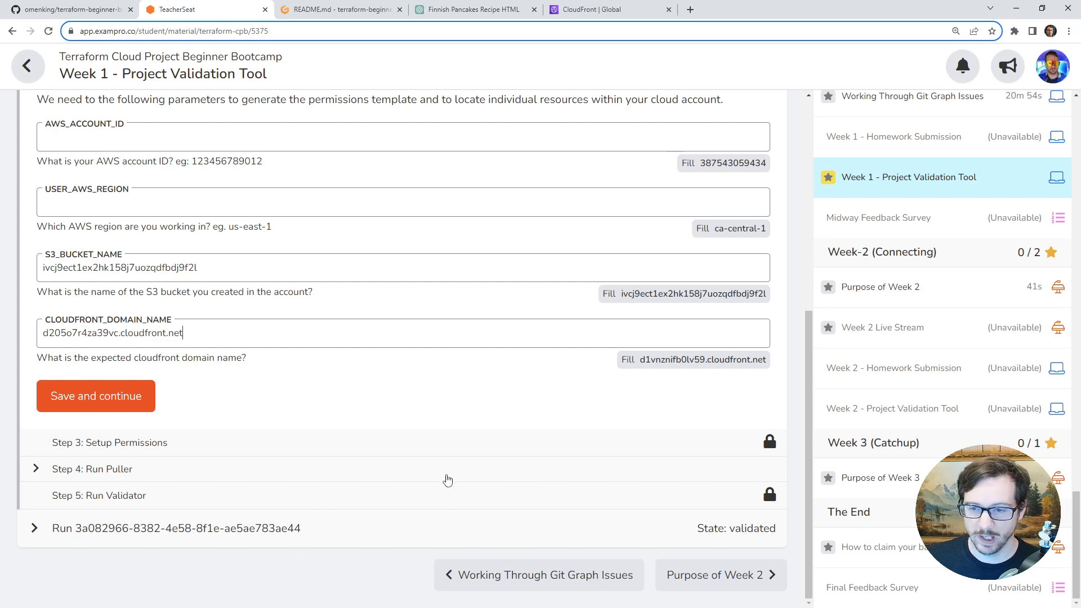
{"action": "scroll", "coordinate": [477, 433], "scroll_direction": "up", "scroll_amount": 3}
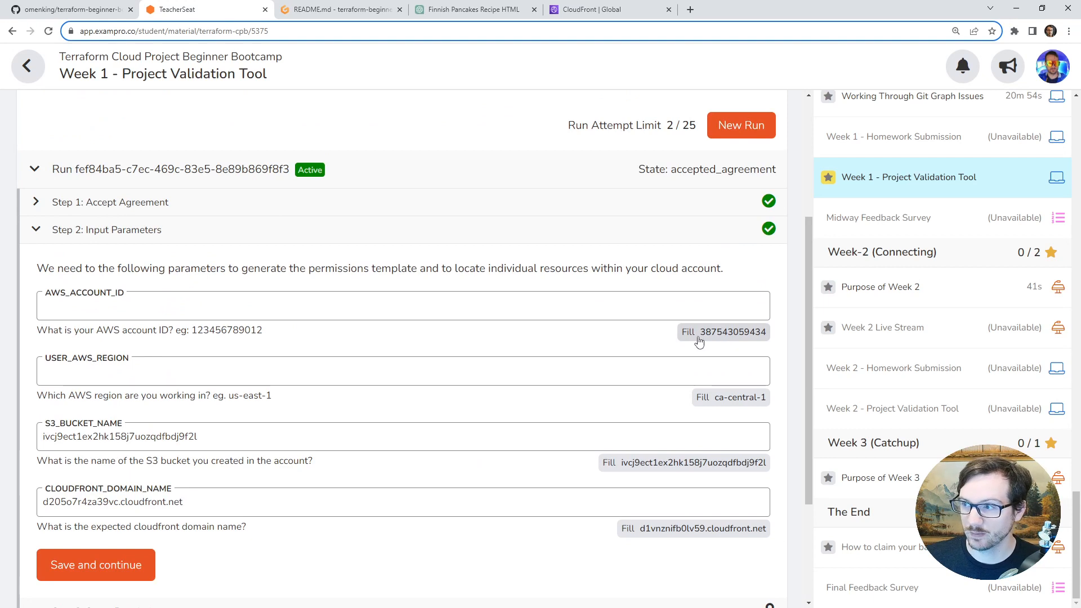
{"action": "left_click", "coordinate": [726, 337]}
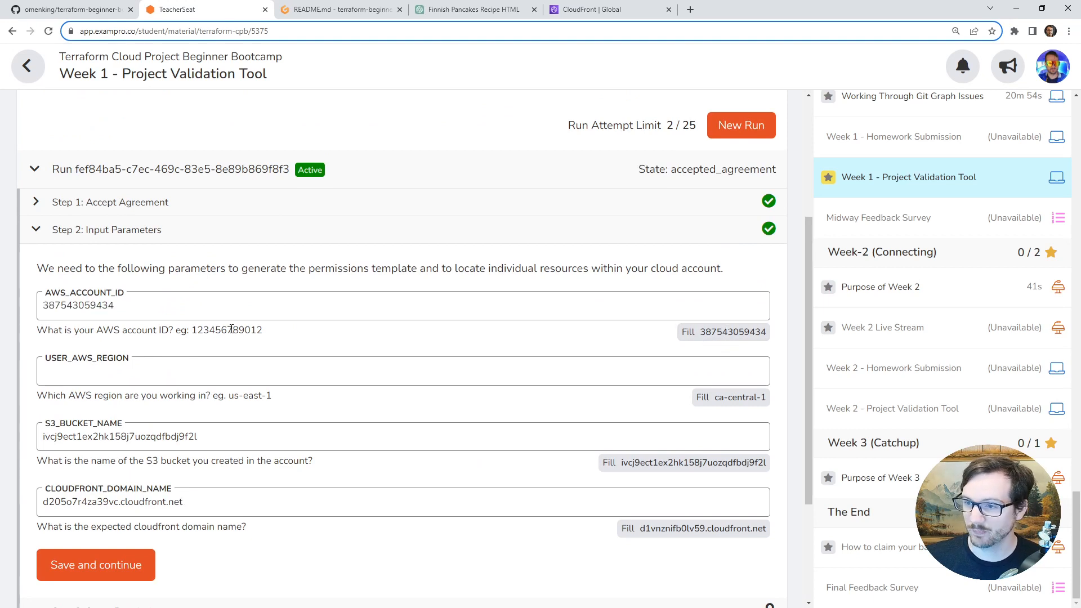
{"action": "left_click_drag", "start_coordinate": [120, 310], "coordinate": [33, 311]}
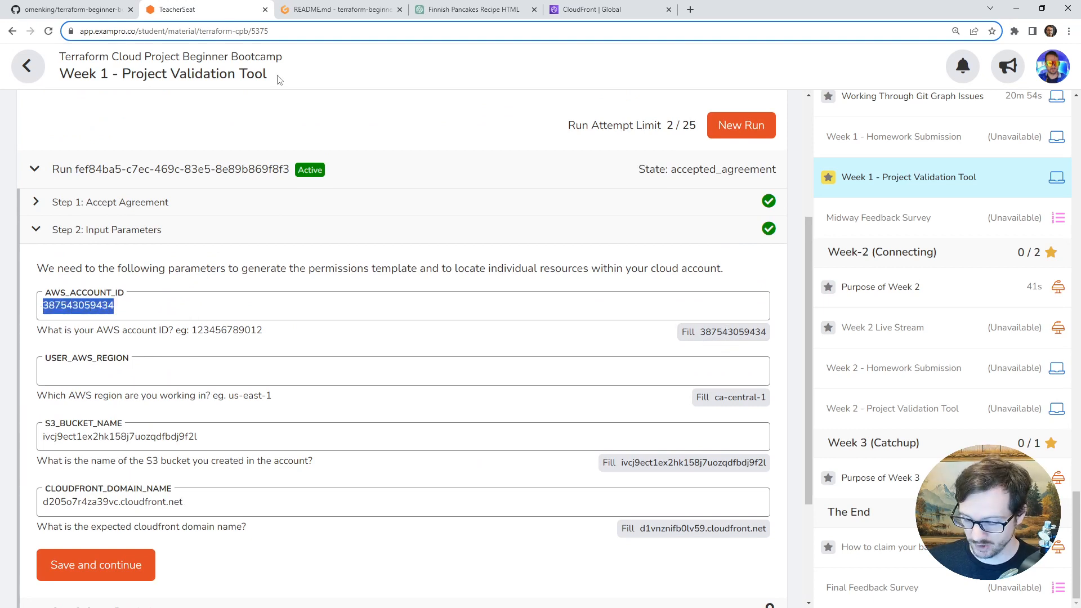
{"action": "key", "text": "ctrl+x"}
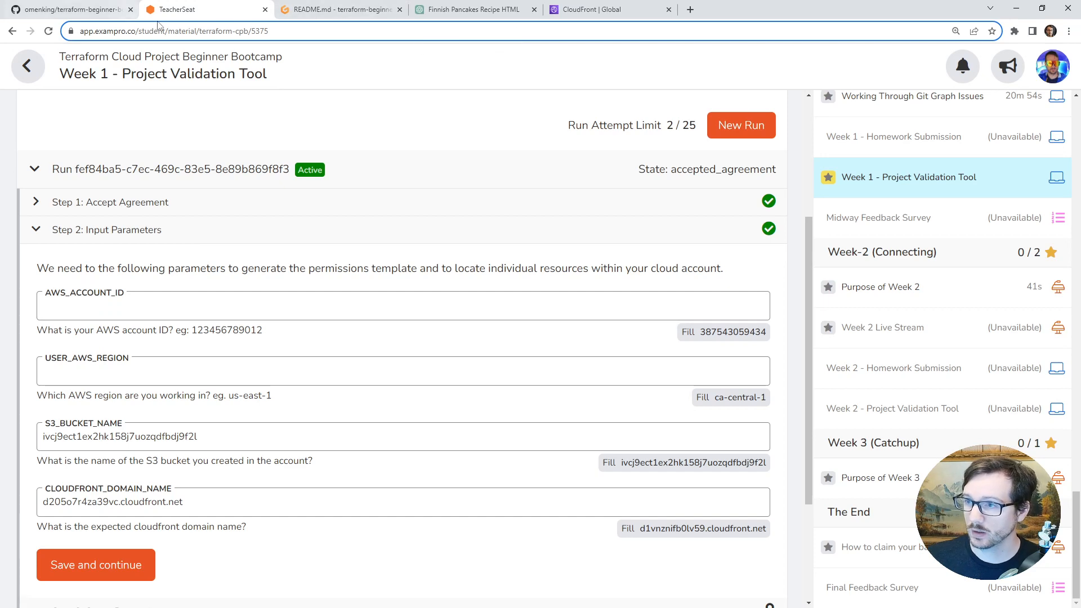
Copy the account ID from the AWS console into AWS_ACCOUNT_ID in TeacherSeat and enter ca-central-1 as USER_AWS_REGION.
{"action": "left_click", "coordinate": [591, 10]}
{"action": "left_click", "coordinate": [963, 61]}
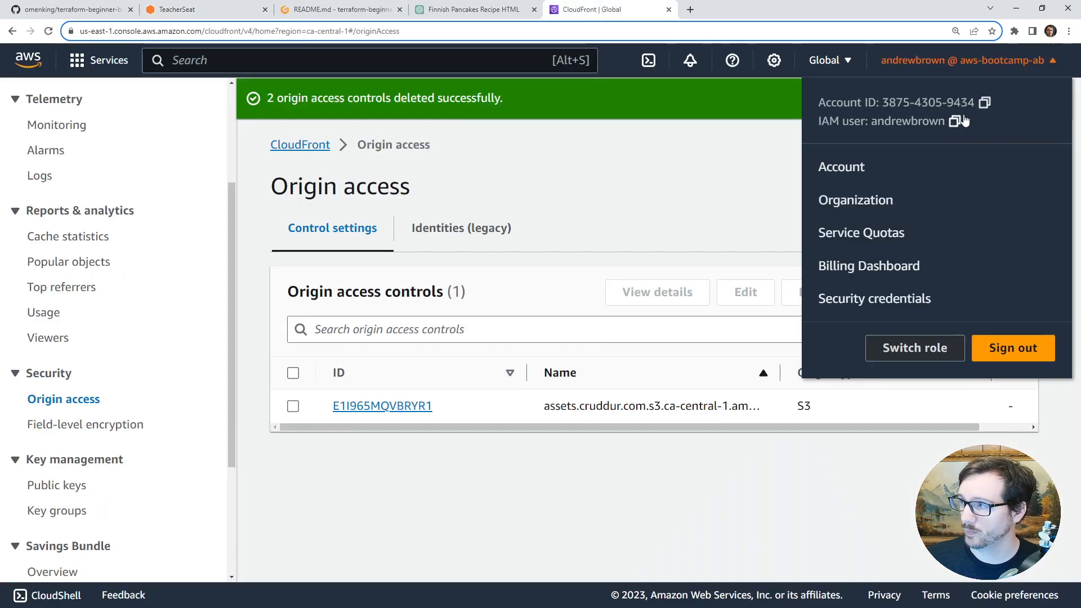
{"action": "left_click", "coordinate": [984, 103]}
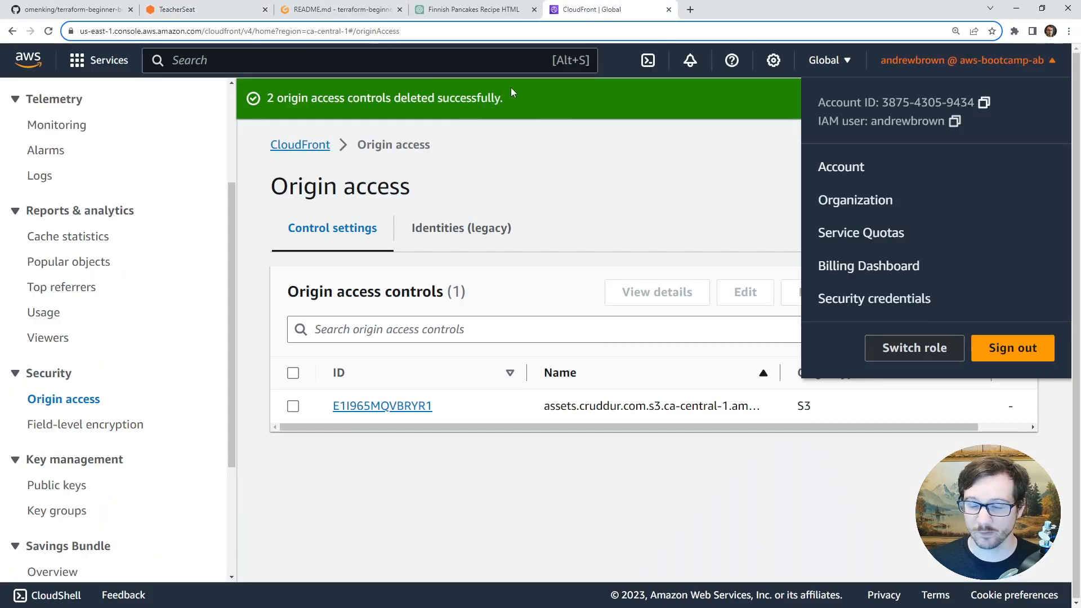
{"action": "left_click", "coordinate": [208, 17]}
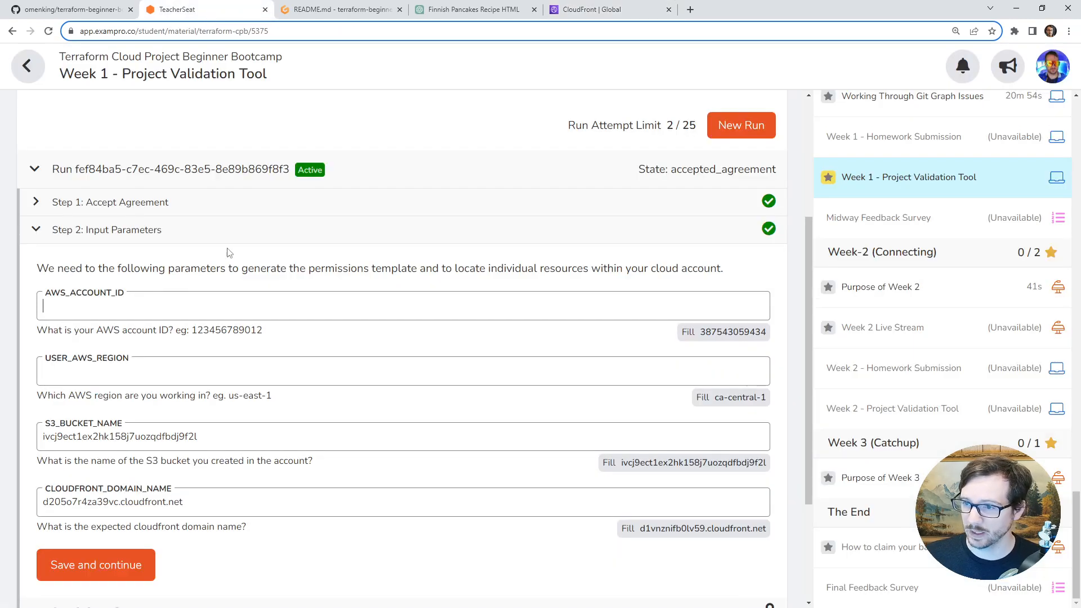
{"action": "left_click", "coordinate": [218, 295]}
{"action": "key", "text": "ctrl+v"}
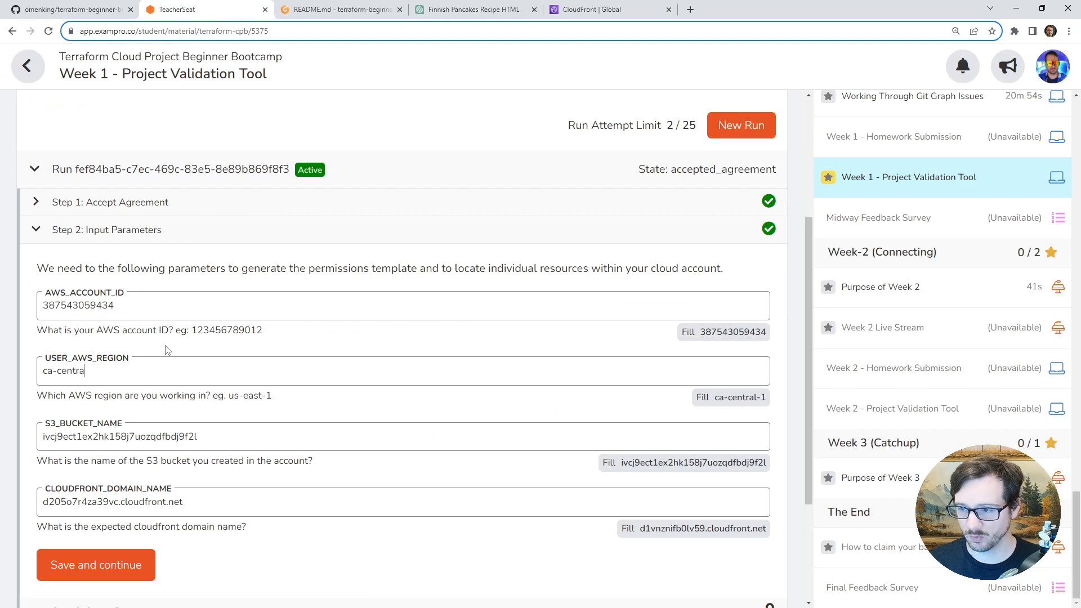
Save the input parameters and generate the CloudFormation template with its AWS CLI command for the permissions setup.
{"action": "scroll", "coordinate": [300, 313], "scroll_direction": "down", "scroll_amount": 3}
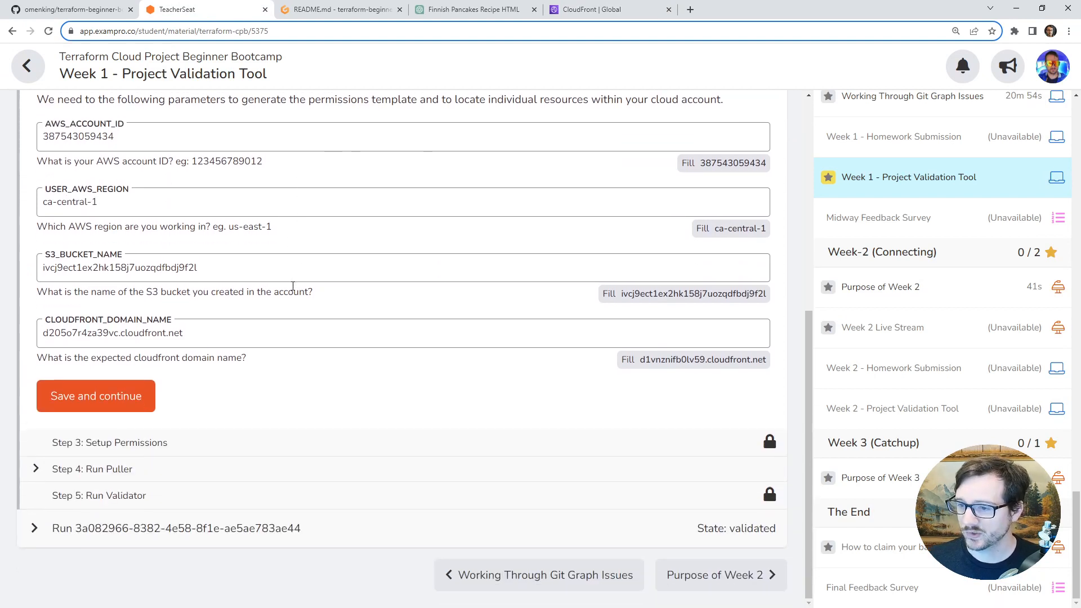
{"action": "left_click", "coordinate": [136, 400]}
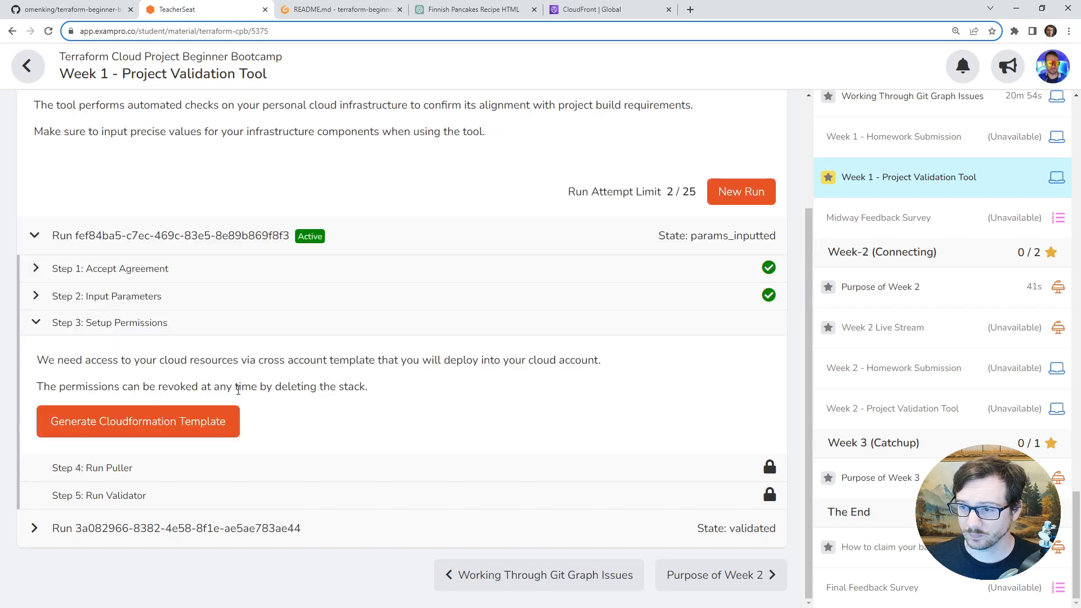
{"action": "left_click", "coordinate": [144, 422]}
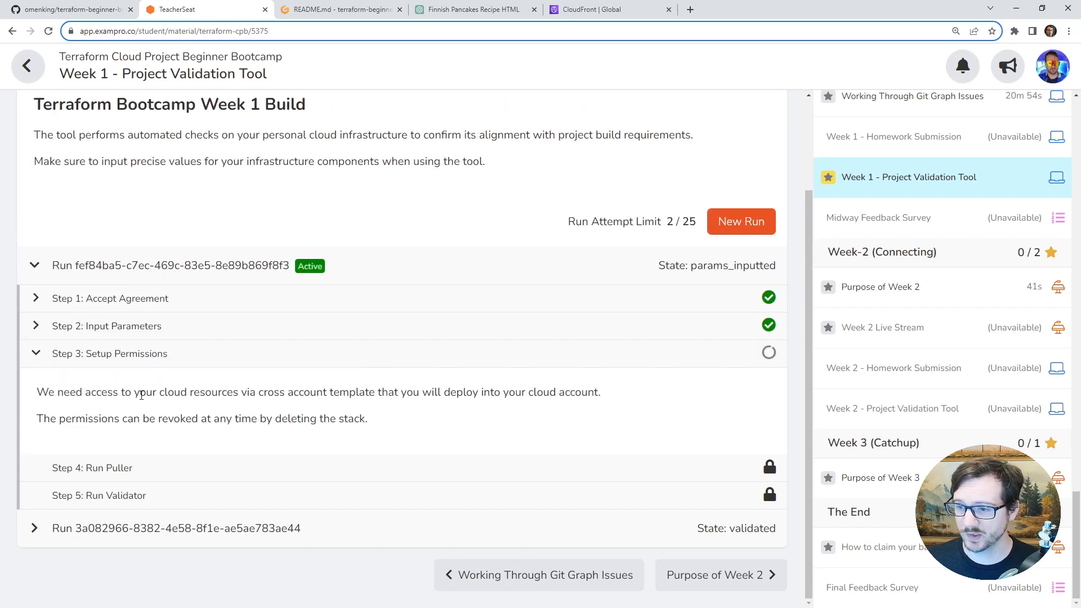
{"action": "left_click", "coordinate": [285, 422]}
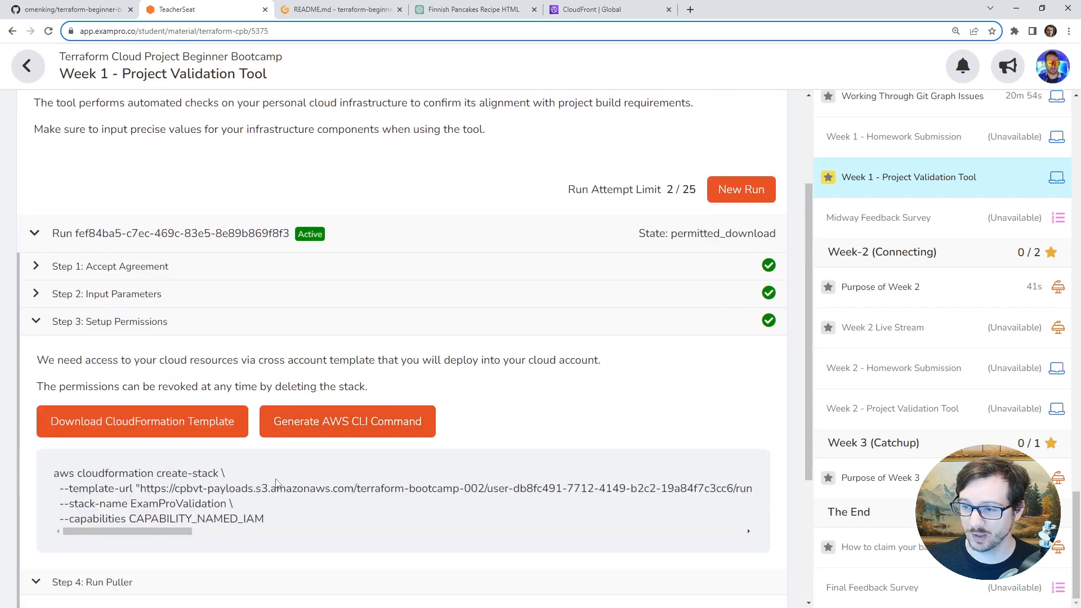
Copy the generated aws cloudformation create-stack command from TeacherSeat and allow the Gitpod workspace to read the clipboard.
{"action": "left_click_drag", "start_coordinate": [264, 519], "coordinate": [51, 474]}
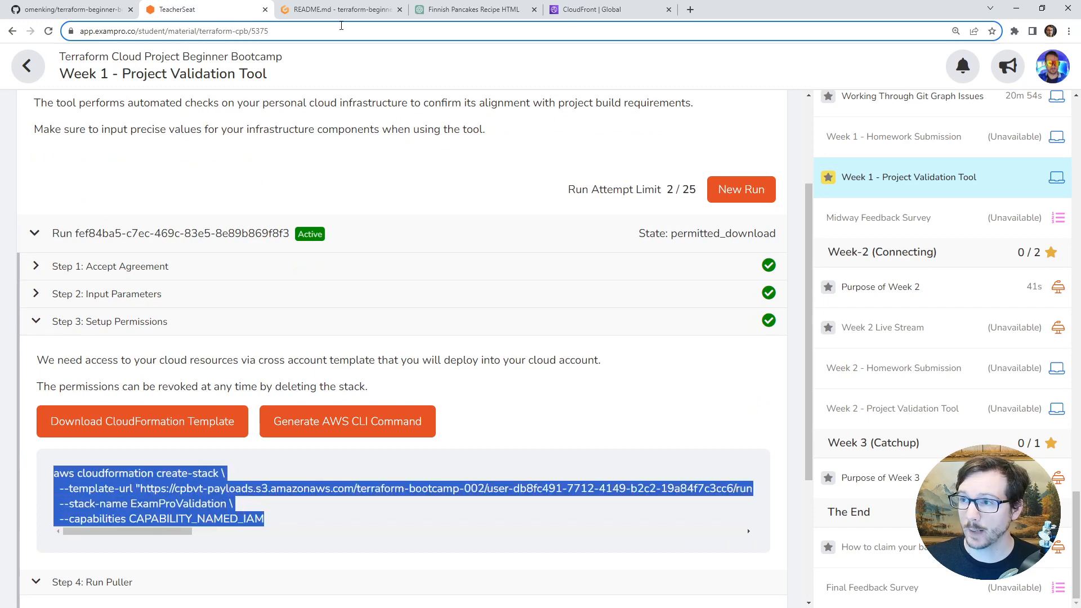
{"action": "left_click", "coordinate": [338, 9]}
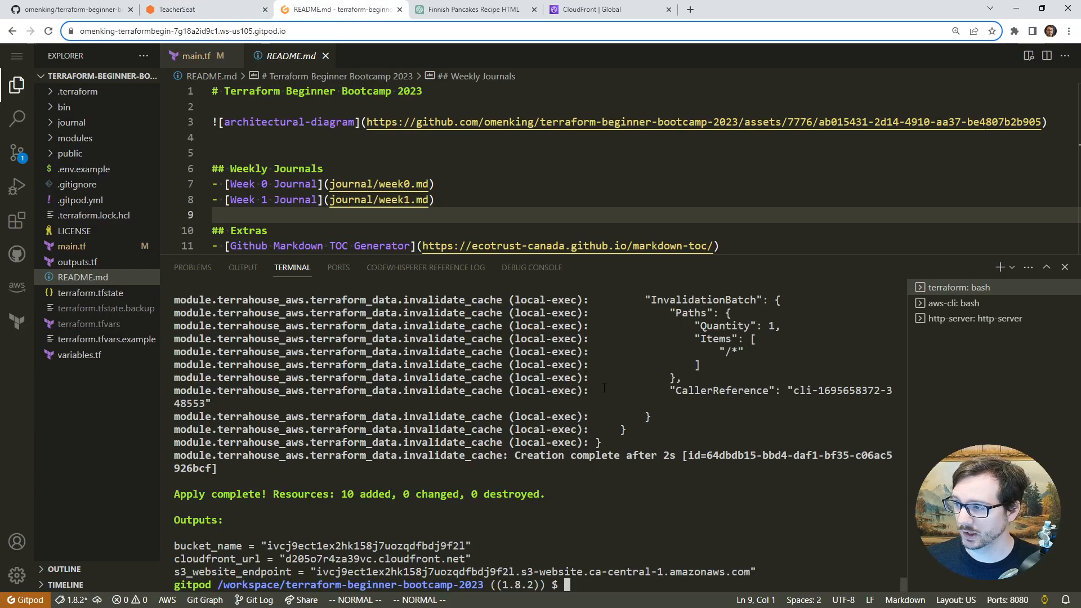
{"action": "key", "text": "ctrl+v"}
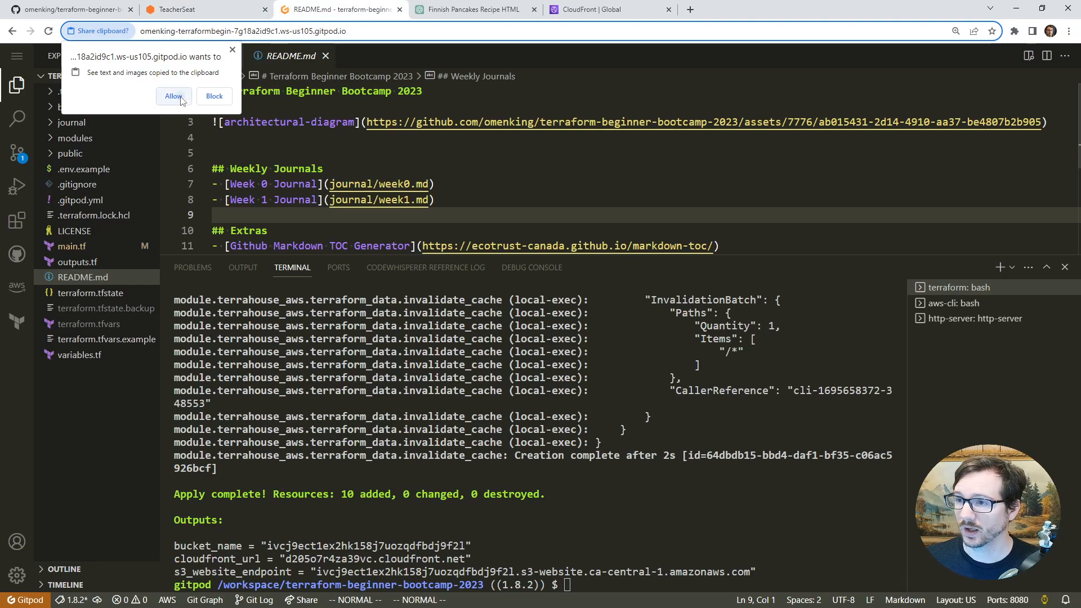
{"action": "left_click", "coordinate": [179, 97]}
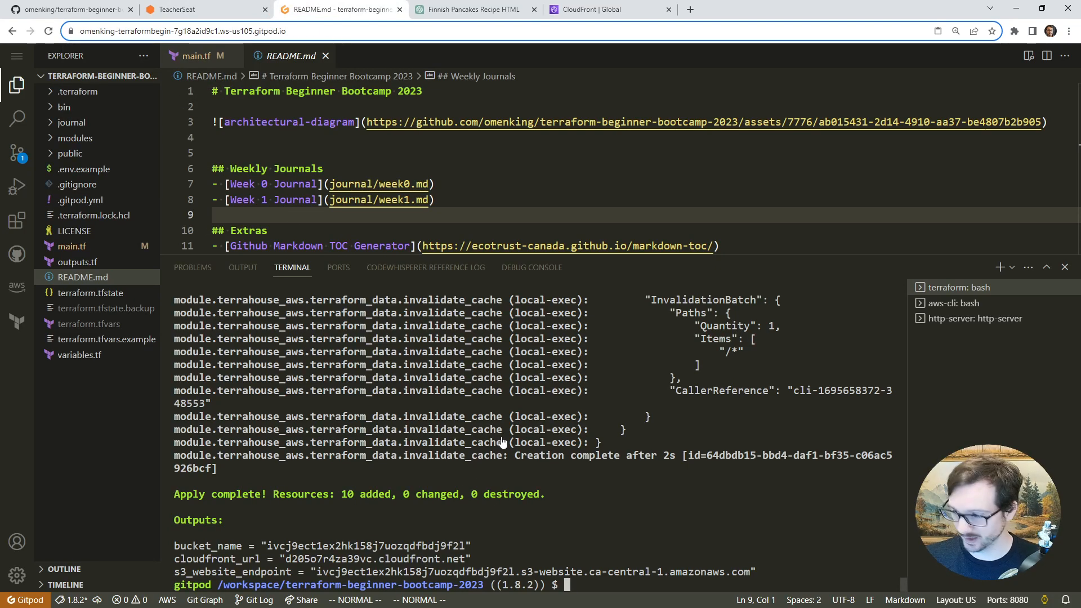
Recopy the create-stack command from TeacherSeat and try to run it in the Gitpod terminal to create the ExamProValidation stack.
{"action": "left_click", "coordinate": [233, 9]}
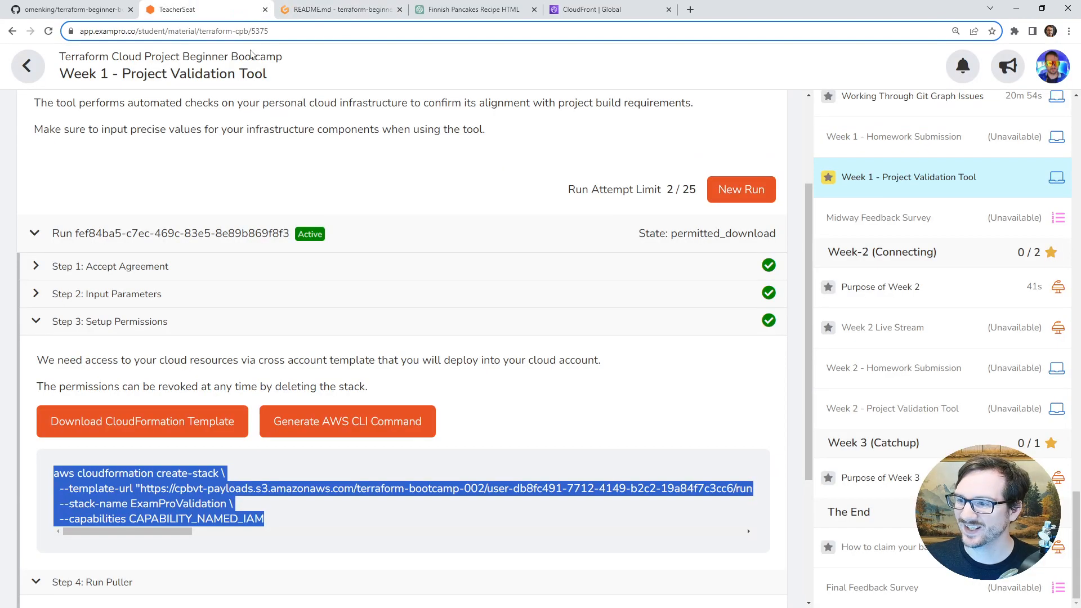
{"action": "right_click", "coordinate": [197, 507]}
{"action": "left_click", "coordinate": [231, 385]}
{"action": "left_click", "coordinate": [338, 12]}
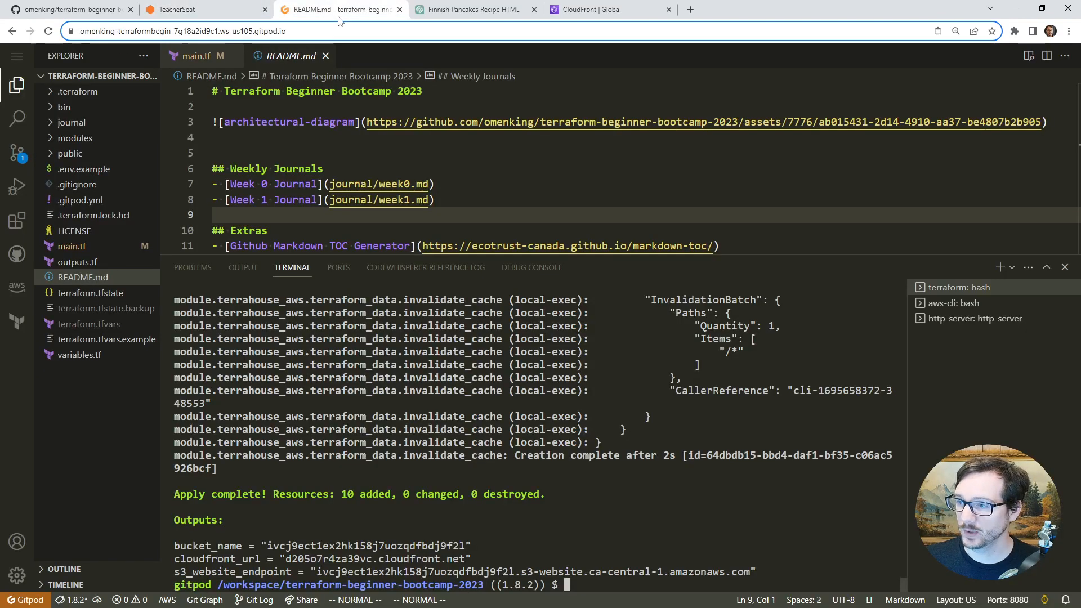
{"action": "key", "text": "ctrl+v"}
{"action": "key", "text": "Return"}
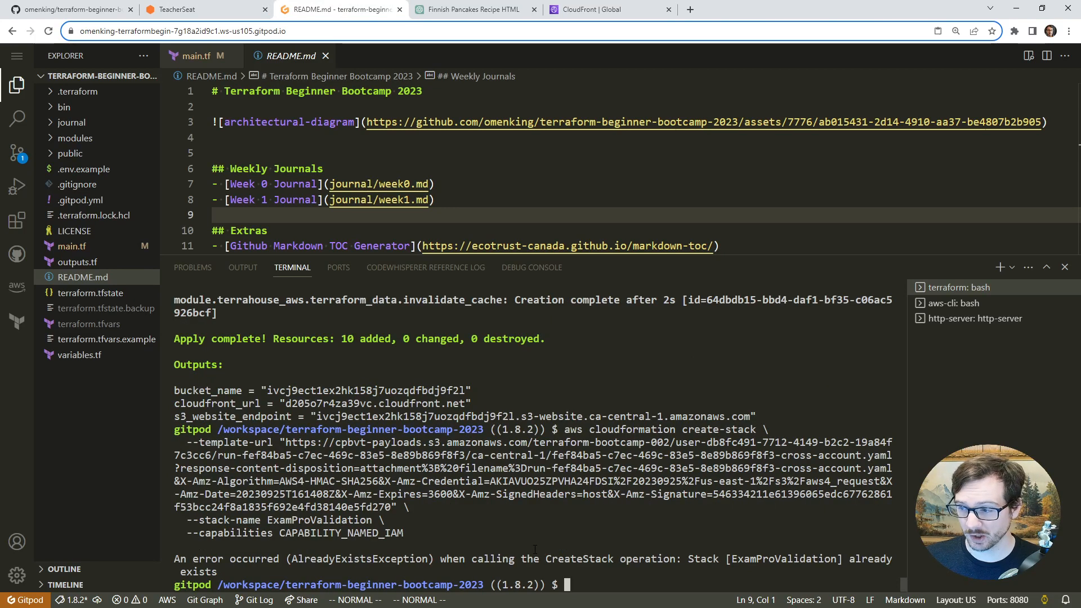
{"action": "left_click_drag", "start_coordinate": [465, 559], "coordinate": [734, 573]}
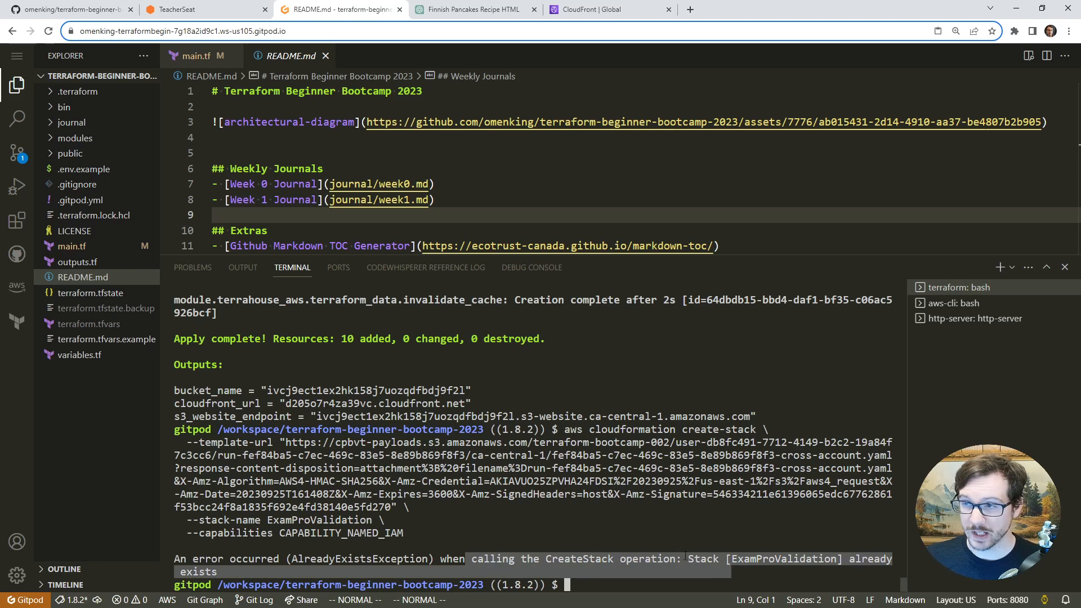
Switch to the AWS console, search for cloudformation and open the CloudFormation stacks list.
{"action": "left_click", "coordinate": [591, 9]}
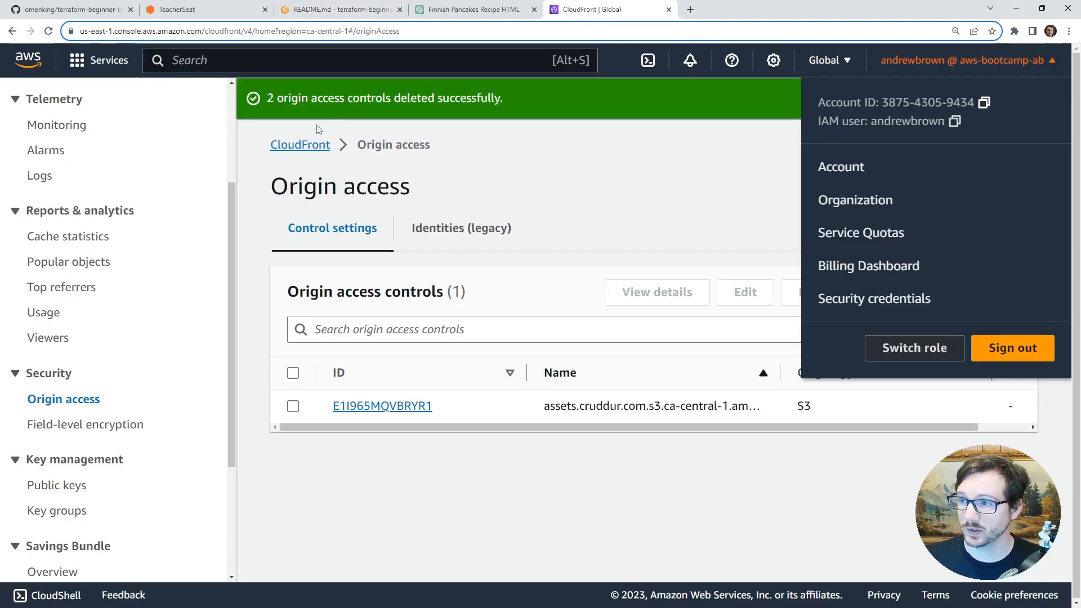
{"action": "left_click", "coordinate": [323, 56]}
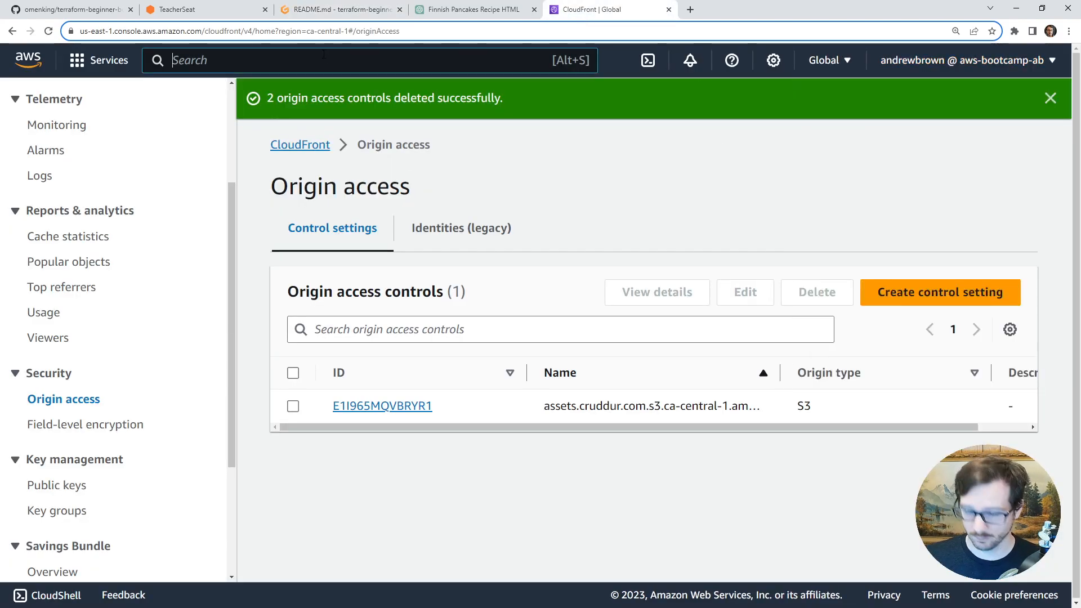
{"action": "type", "text": "cloudf"}
{"action": "key", "text": "BackSpace"}
{"action": "key", "text": "BackSpace"}
{"action": "key", "text": "BackSpace"}
{"action": "key", "text": "BackSpace"}
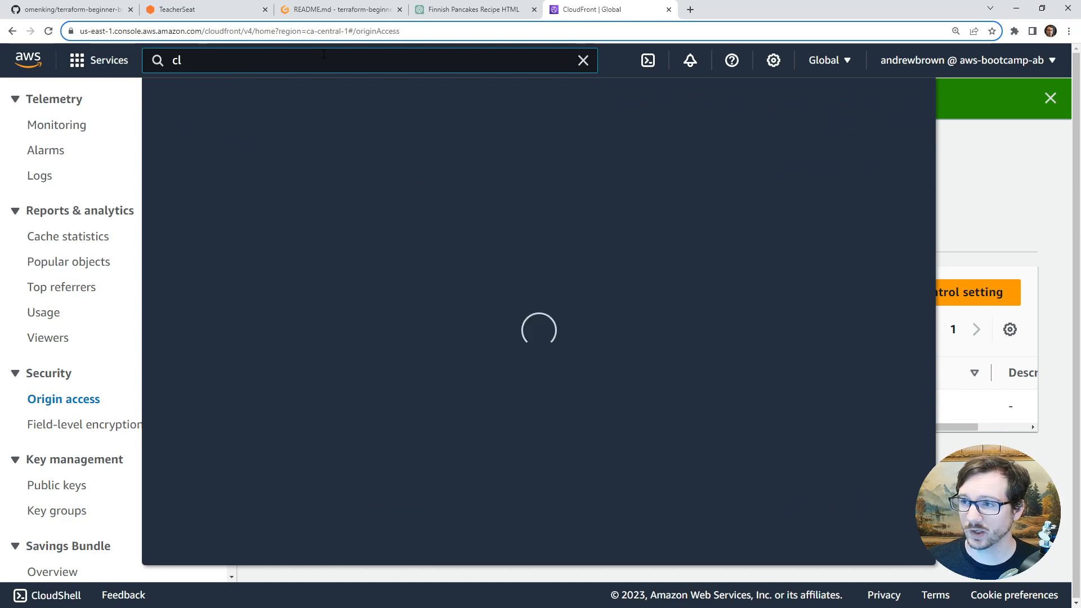
{"action": "type", "text": "oudformation"}
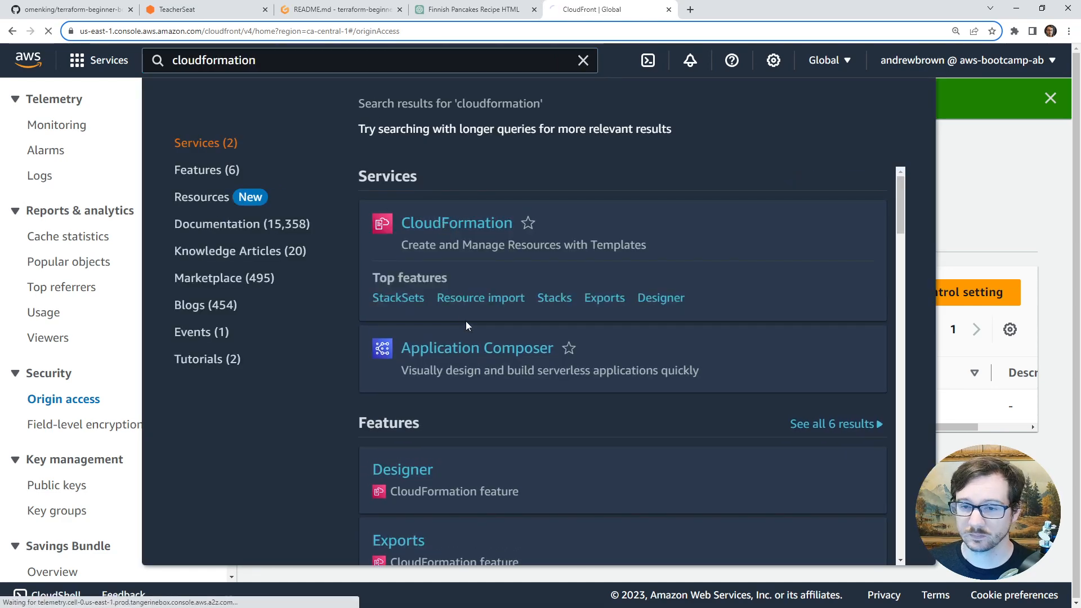
{"action": "left_click", "coordinate": [465, 319]}
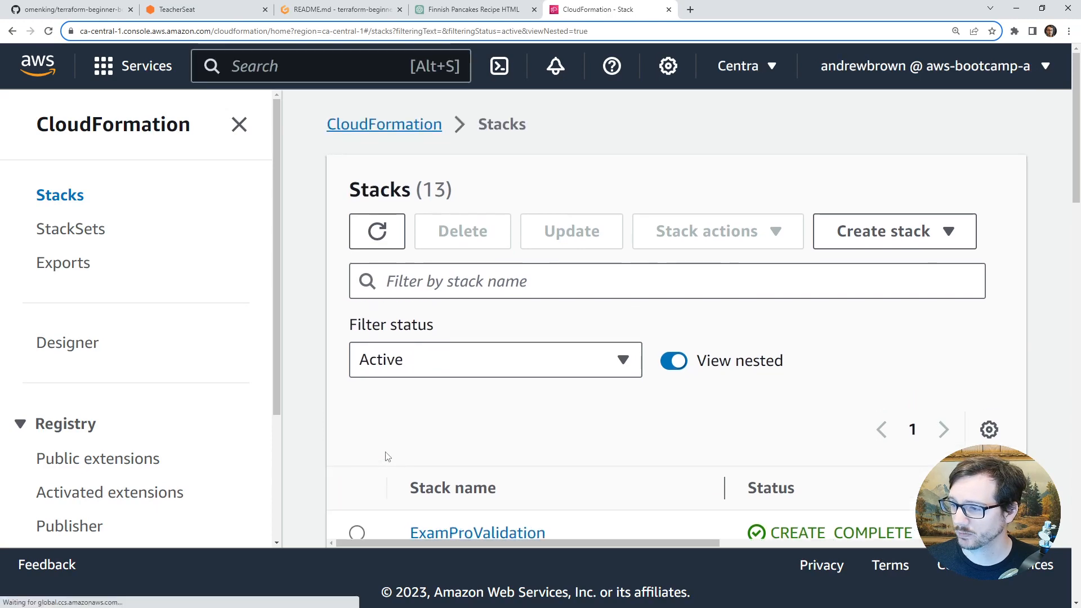
Delete the existing ExamProValidation stack in CloudFormation.
{"action": "left_click", "coordinate": [358, 533]}
{"action": "left_click", "coordinate": [463, 230]}
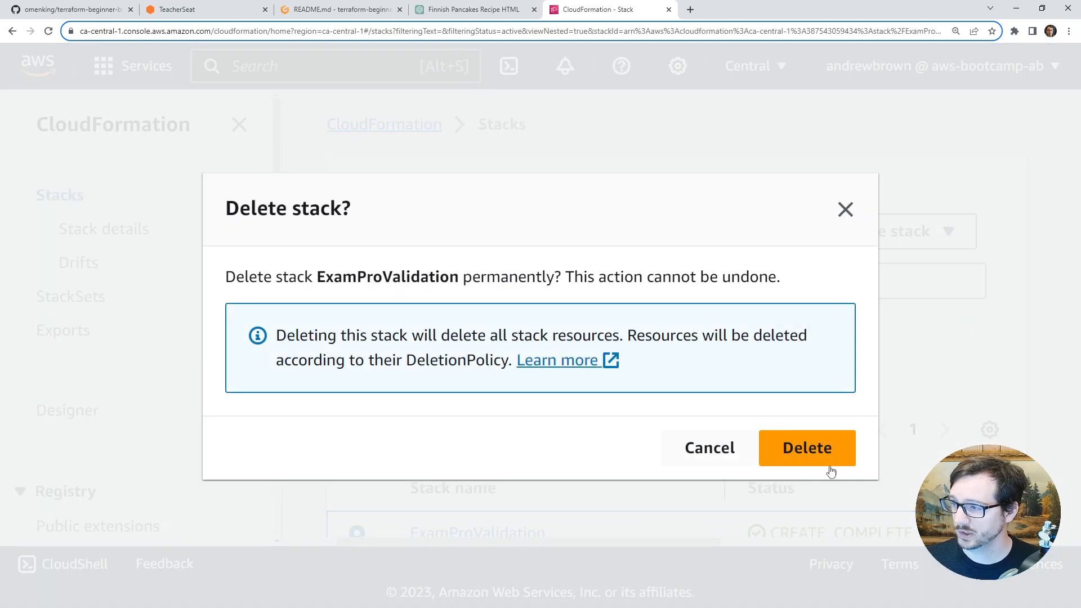
{"action": "left_click", "coordinate": [829, 465]}
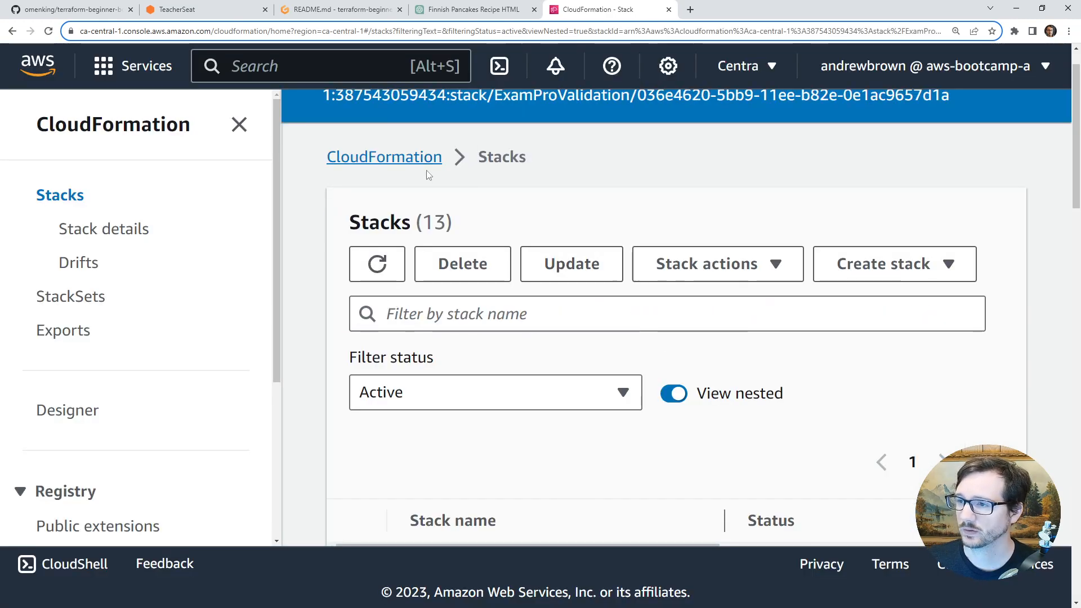
{"action": "scroll", "coordinate": [743, 326], "scroll_direction": "down", "scroll_amount": 2}
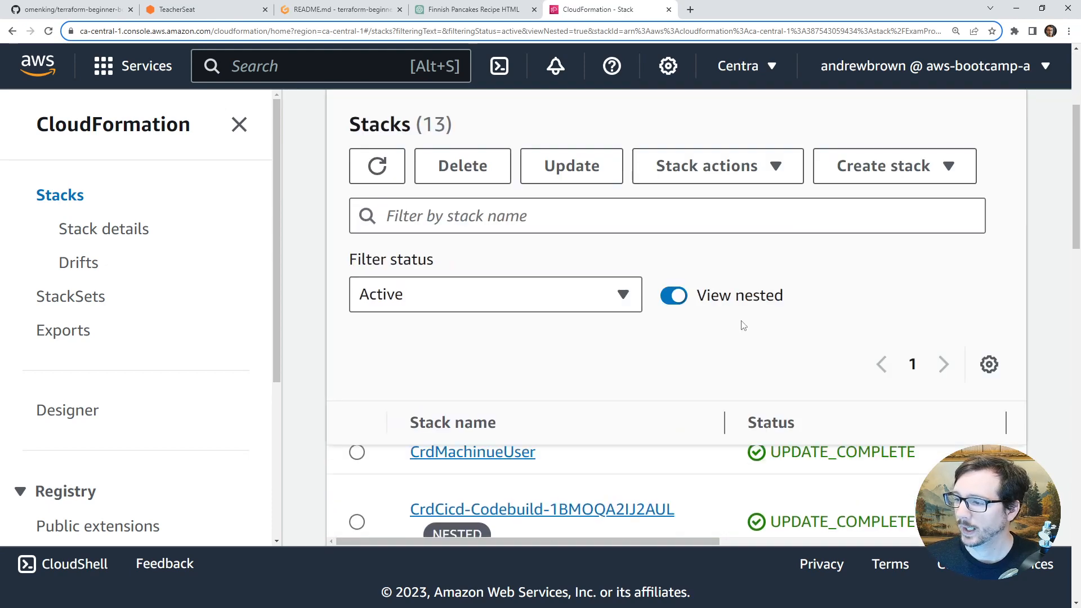
Run the copied create-stack command again in the Gitpod terminal to recreate the ExamProValidation stack.
{"action": "left_click", "coordinate": [236, 10]}
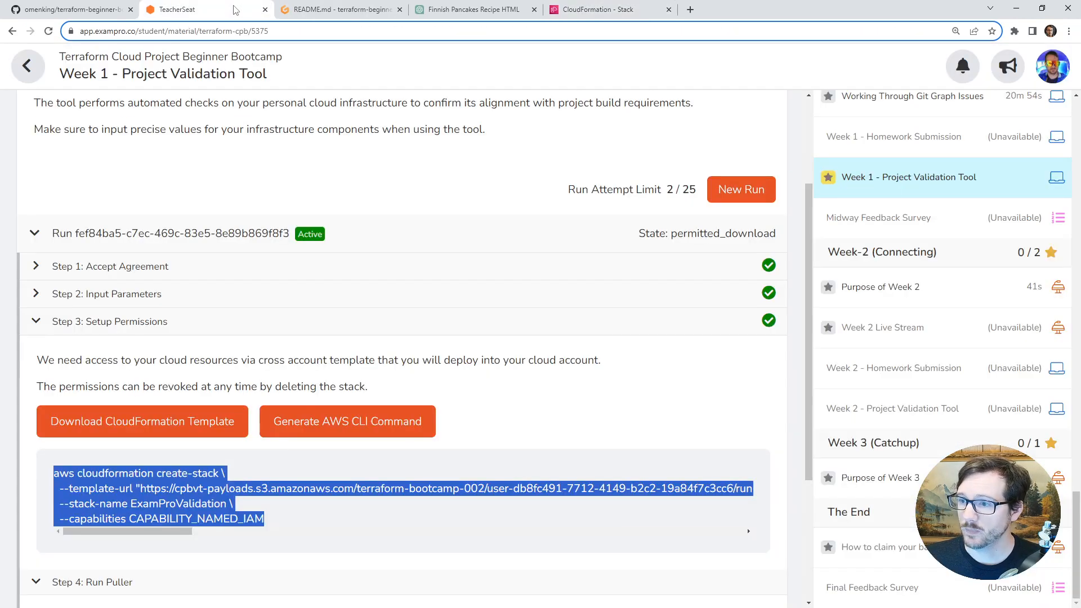
{"action": "scroll", "coordinate": [307, 364], "scroll_direction": "down", "scroll_amount": 2}
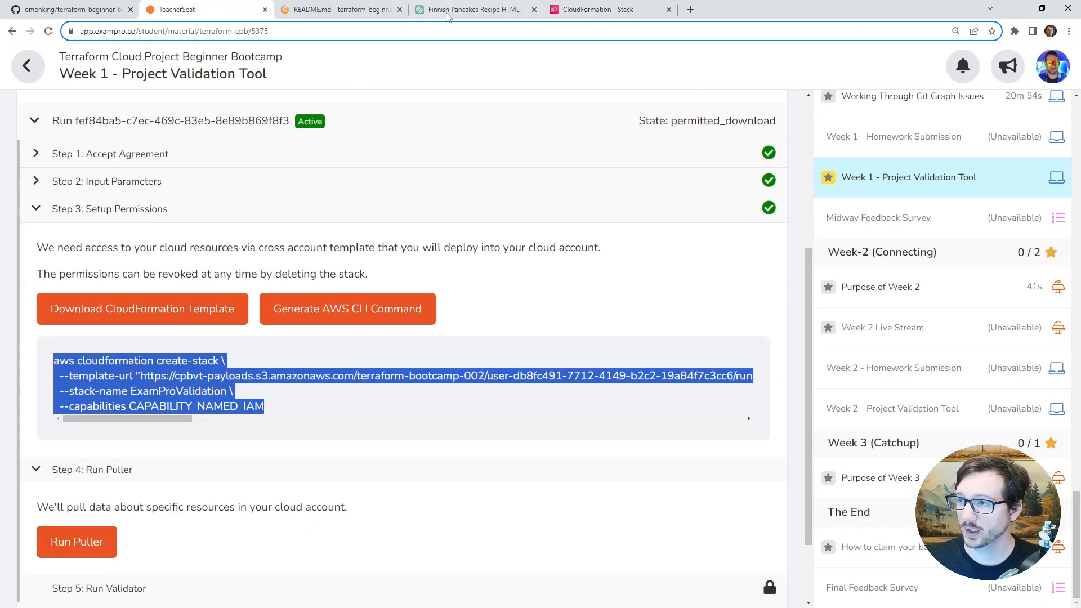
{"action": "left_click", "coordinate": [336, 10]}
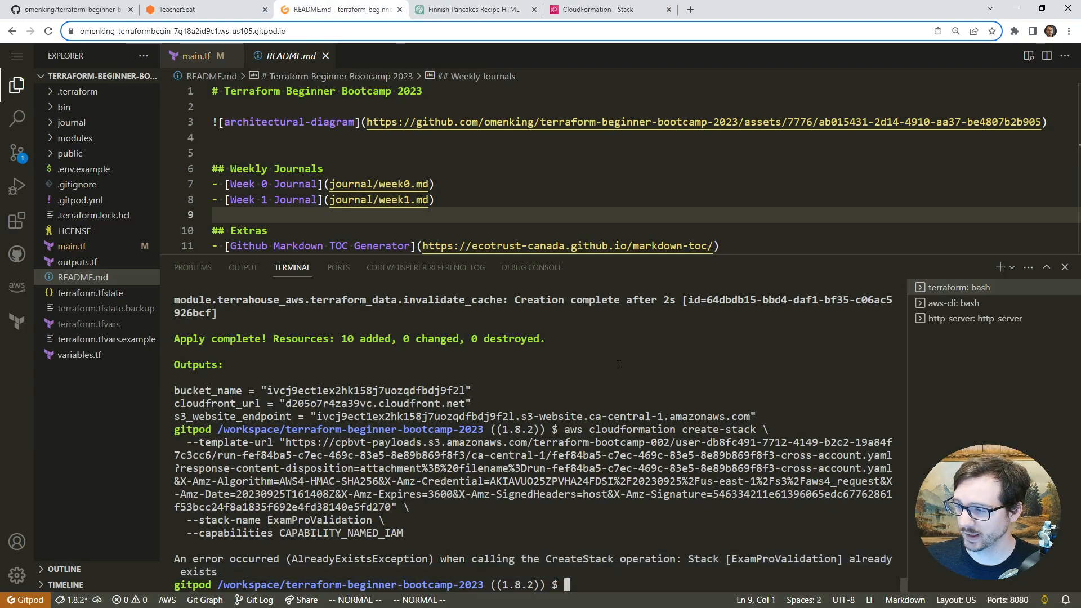
{"action": "key", "text": "ctrl+v"}
{"action": "key", "text": "Return"}
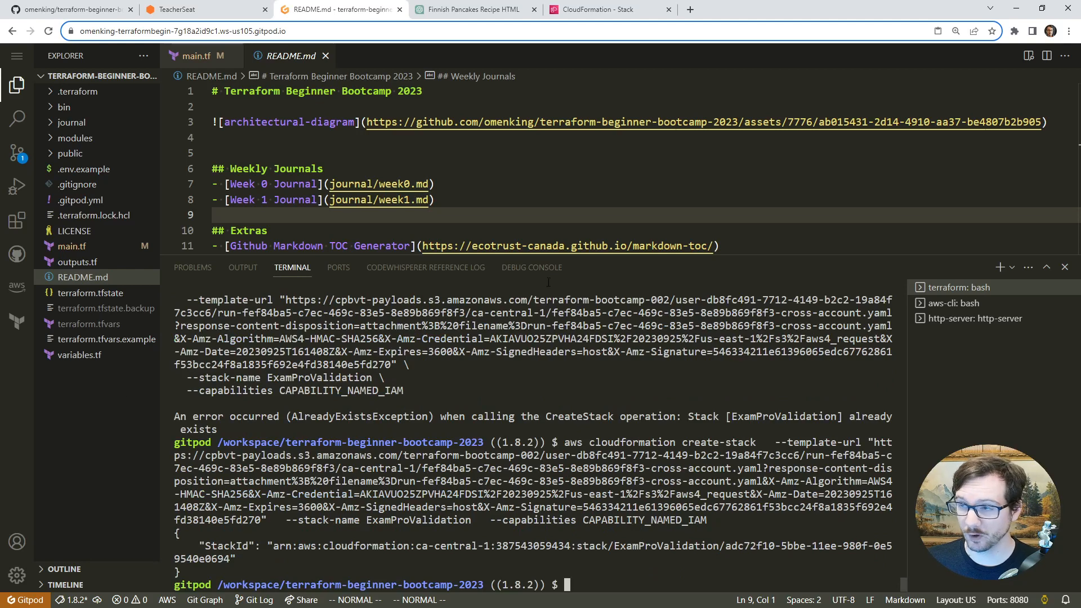
Refresh the CloudFormation stacks list in the AWS console to check the creation status of ExamProValidation.
{"action": "left_click", "coordinate": [593, 16]}
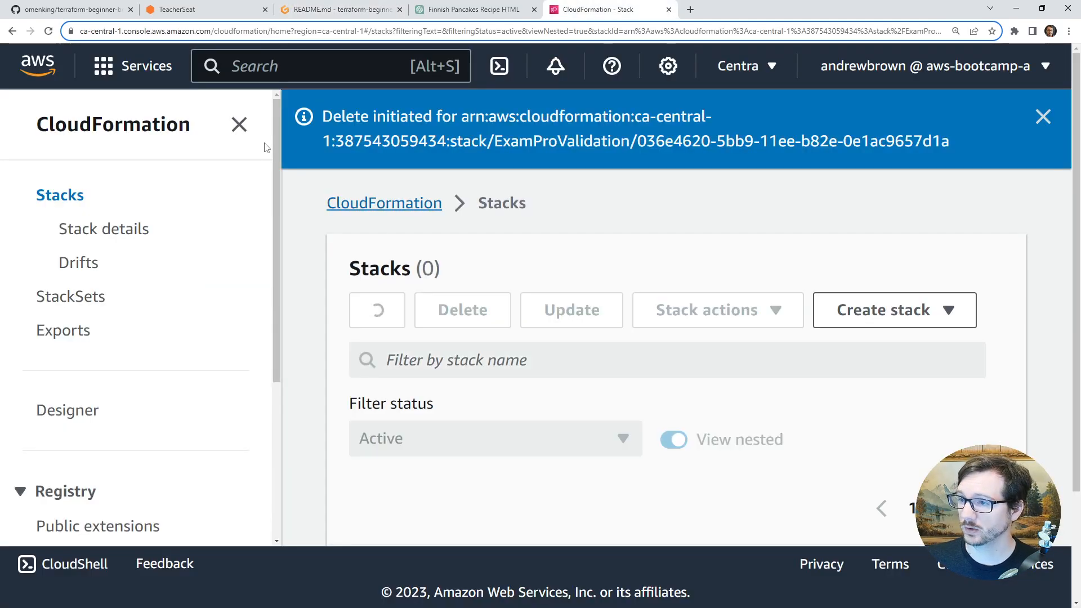
{"action": "key", "text": "ctrl+minus"}
{"action": "key", "text": "ctrl+minus"}
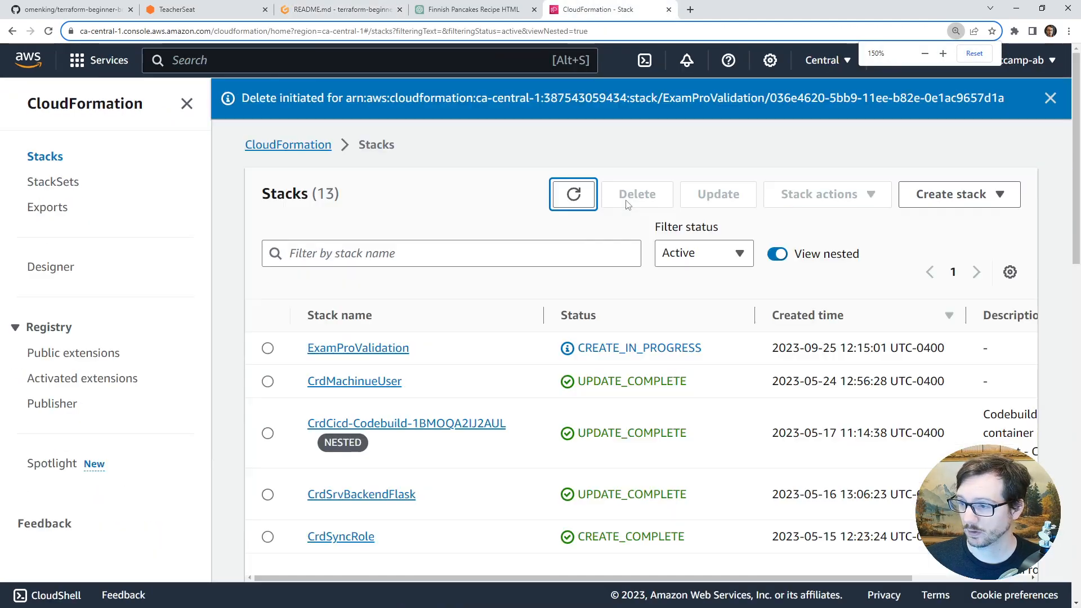
{"action": "left_click", "coordinate": [589, 195]}
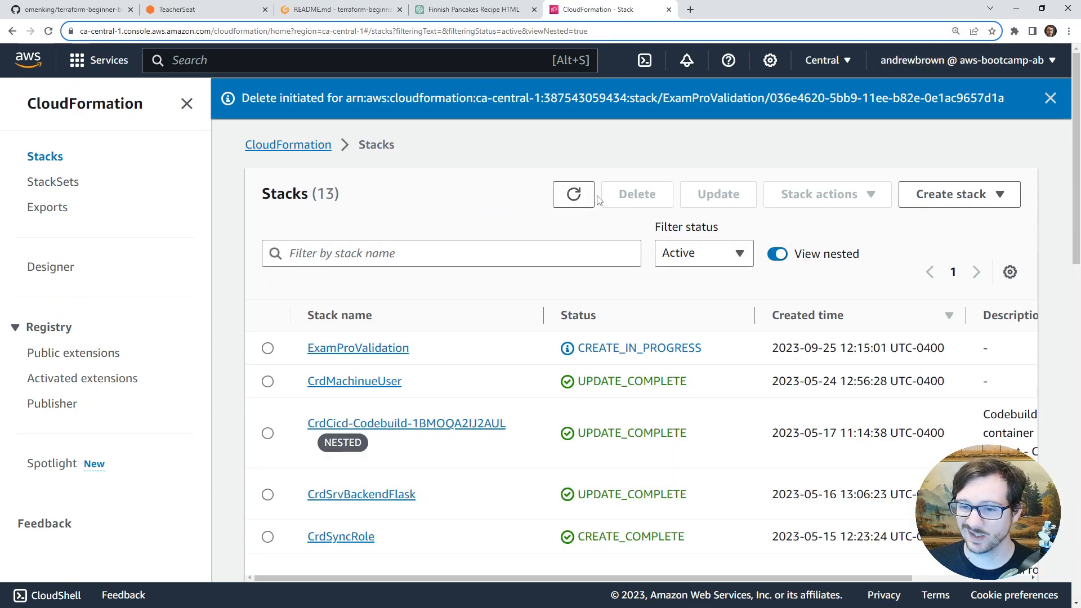
{"action": "left_click", "coordinate": [586, 193]}
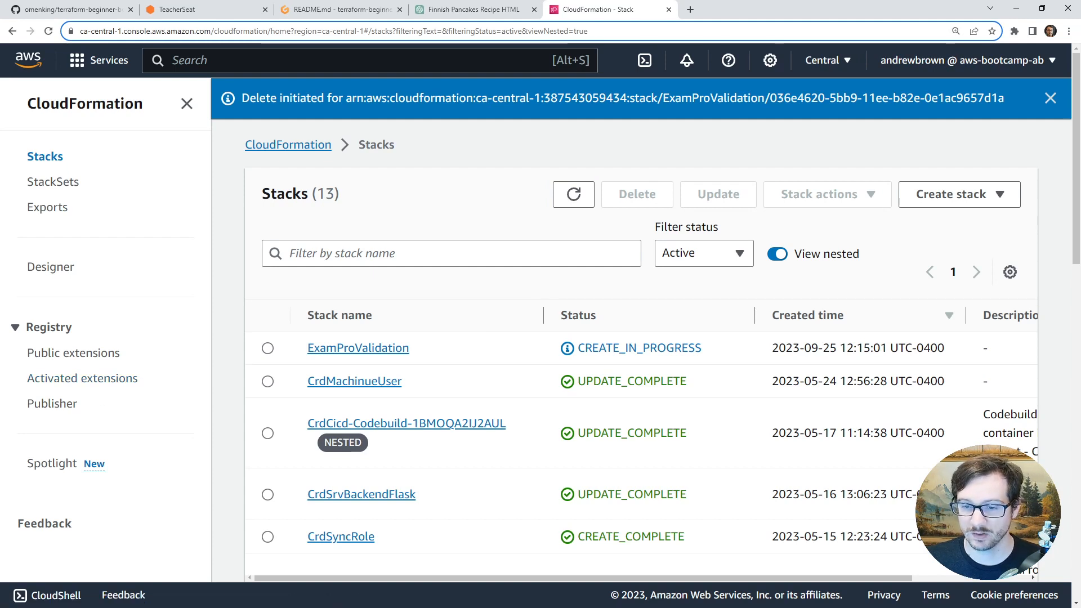
View the resources of the ExamProValidation stack and open its CrossAccountRole in IAM.
{"action": "left_click", "coordinate": [372, 349]}
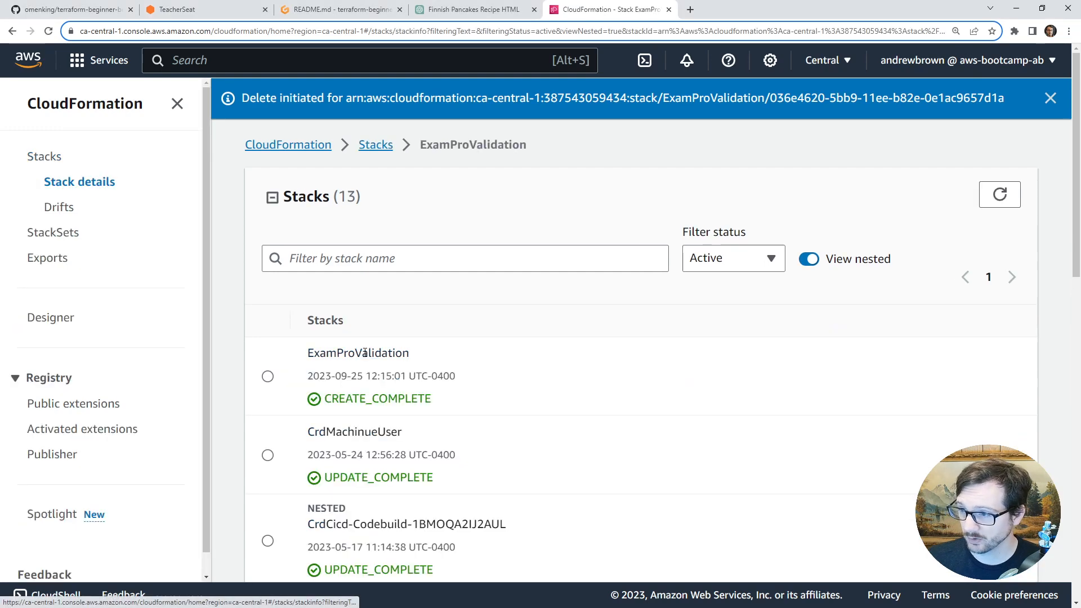
{"action": "left_click", "coordinate": [178, 104]}
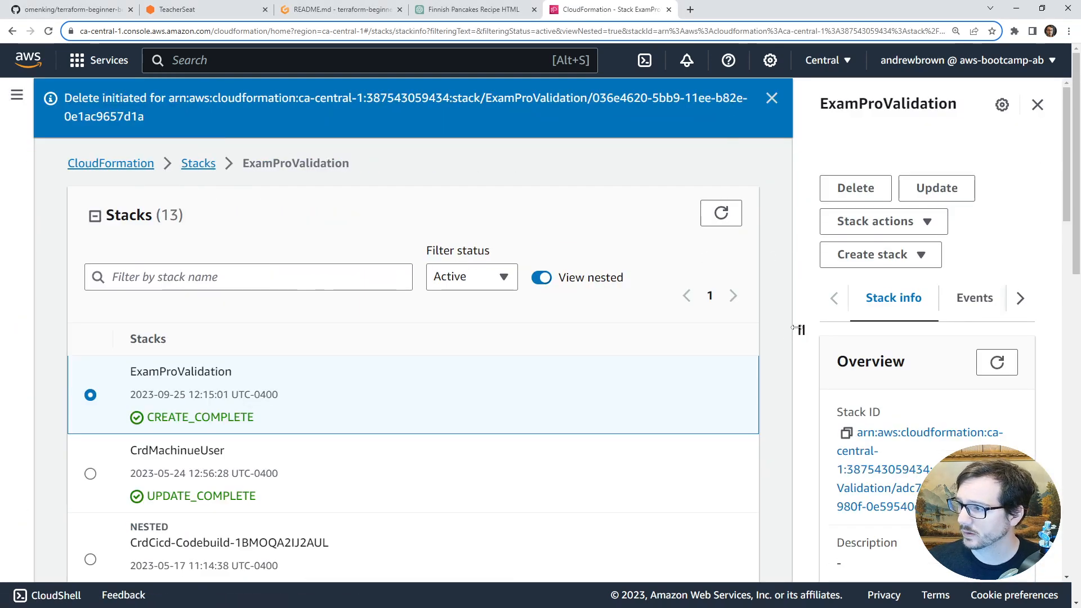
{"action": "left_click_drag", "start_coordinate": [516, 327], "coordinate": [424, 329]}
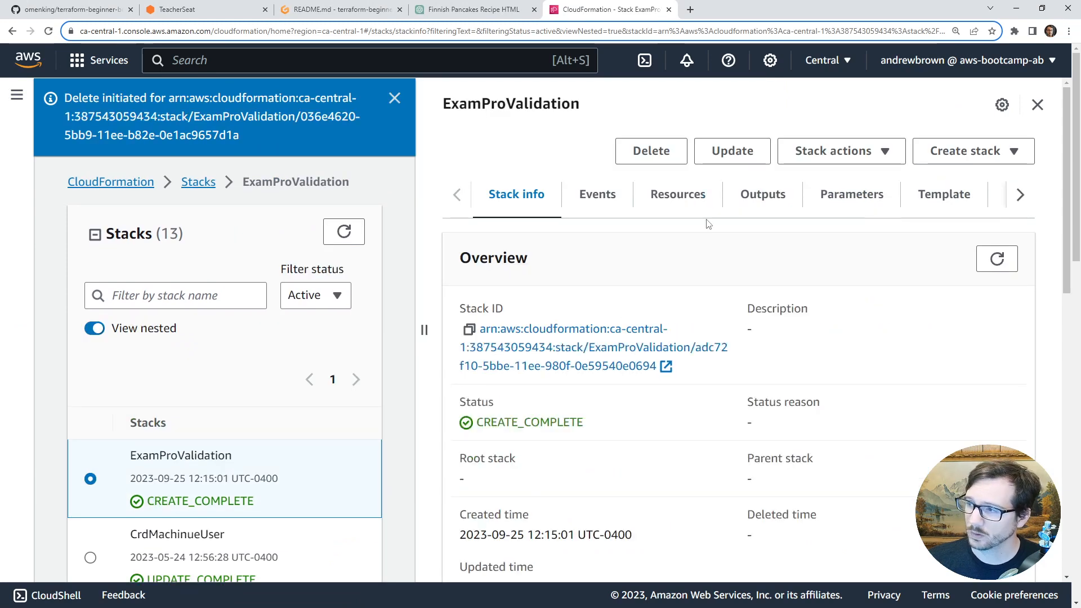
{"action": "left_click", "coordinate": [678, 201]}
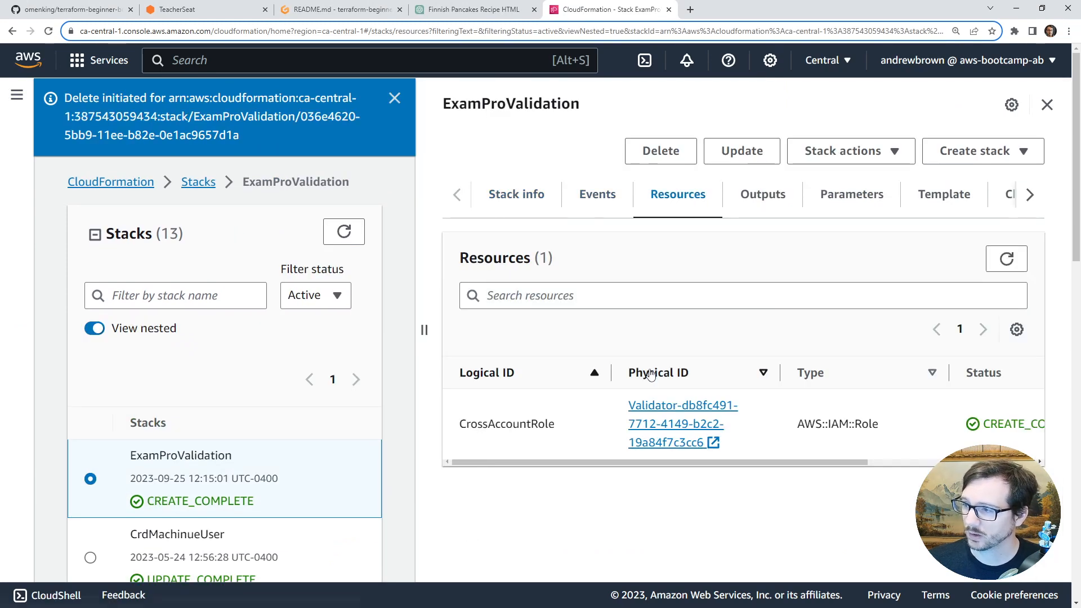
{"action": "left_click", "coordinate": [691, 408]}
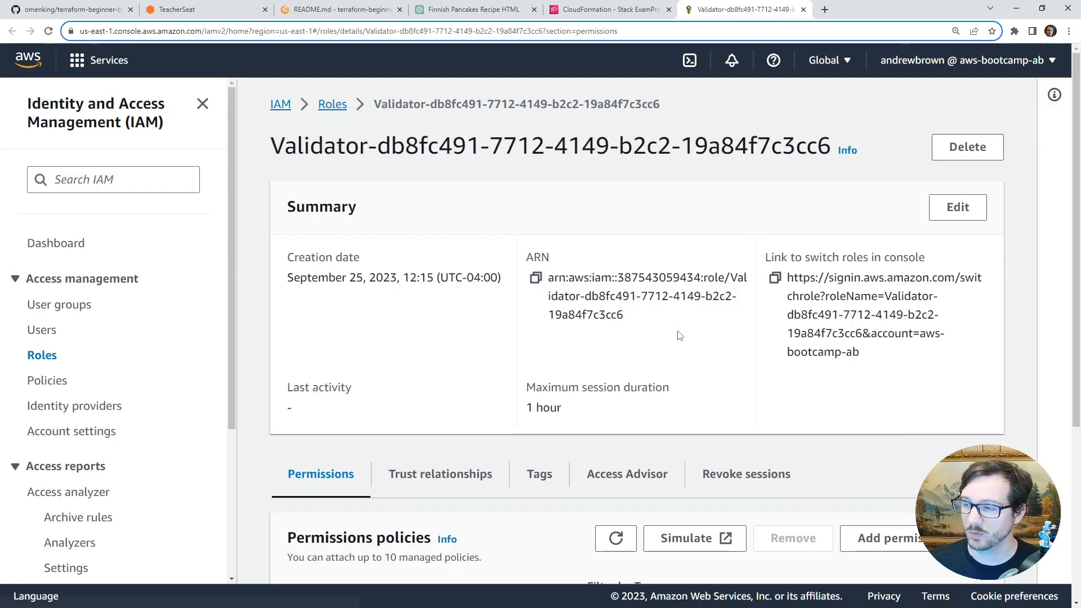
Expand the role's BootcampPolicy inline policy and review its s3:ListAllMyBuckets statements.
{"action": "scroll", "coordinate": [411, 338], "scroll_direction": "down", "scroll_amount": 4}
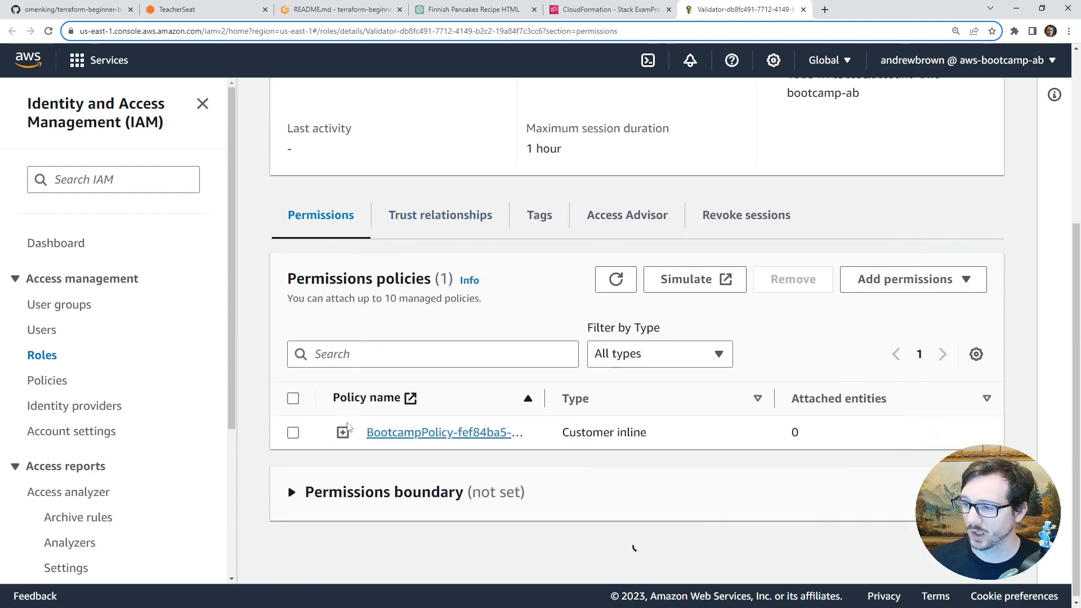
{"action": "left_click", "coordinate": [343, 432]}
{"action": "scroll", "coordinate": [423, 316], "scroll_direction": "down", "scroll_amount": 3}
{"action": "scroll", "coordinate": [429, 328], "scroll_direction": "down", "scroll_amount": 3}
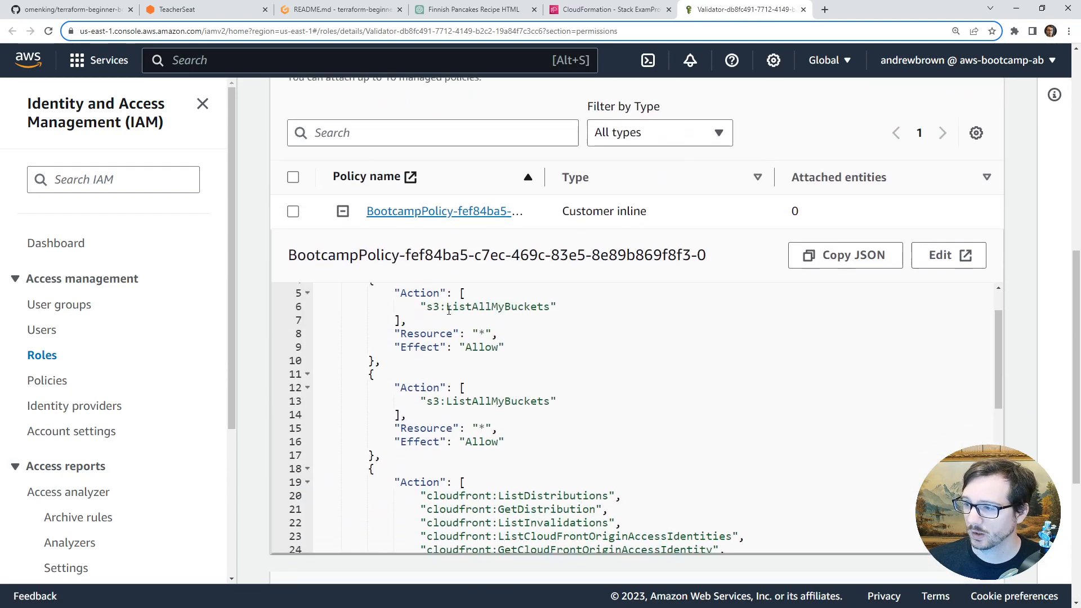
{"action": "scroll", "coordinate": [426, 335], "scroll_direction": "up", "scroll_amount": 2}
{"action": "left_click_drag", "start_coordinate": [401, 356], "coordinate": [582, 349]}
{"action": "scroll", "coordinate": [474, 332], "scroll_direction": "down", "scroll_amount": 2}
{"action": "scroll", "coordinate": [479, 344], "scroll_direction": "down", "scroll_amount": 1}
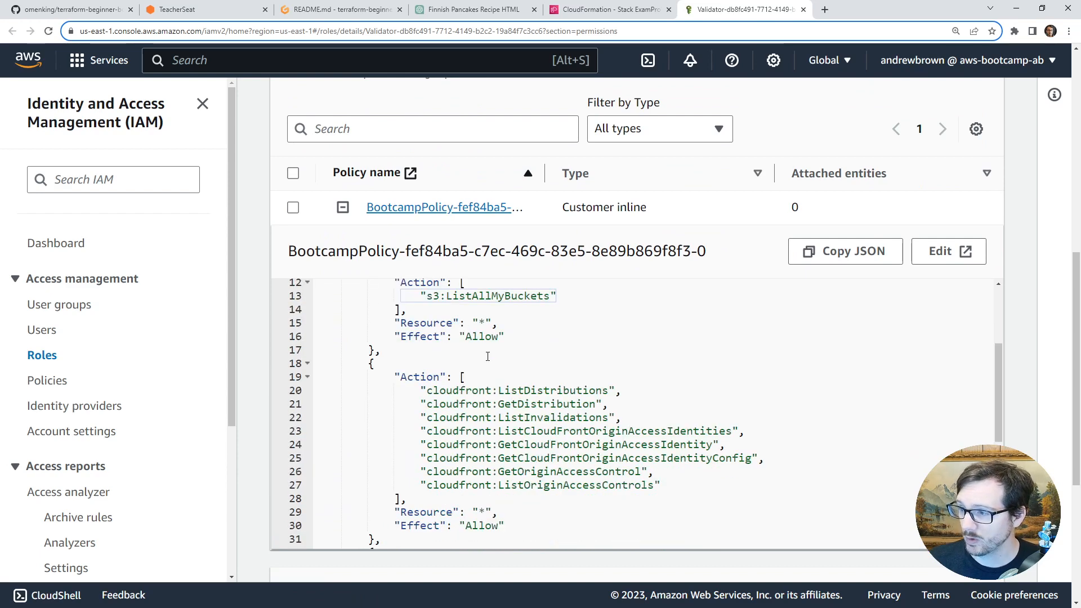
Examine the CloudFront actions the policy allows, covering distributions, invalidations, origin access identities and origin access controls.
{"action": "left_click_drag", "start_coordinate": [478, 392], "coordinate": [608, 404]}
{"action": "left_click_drag", "start_coordinate": [485, 417], "coordinate": [611, 420]}
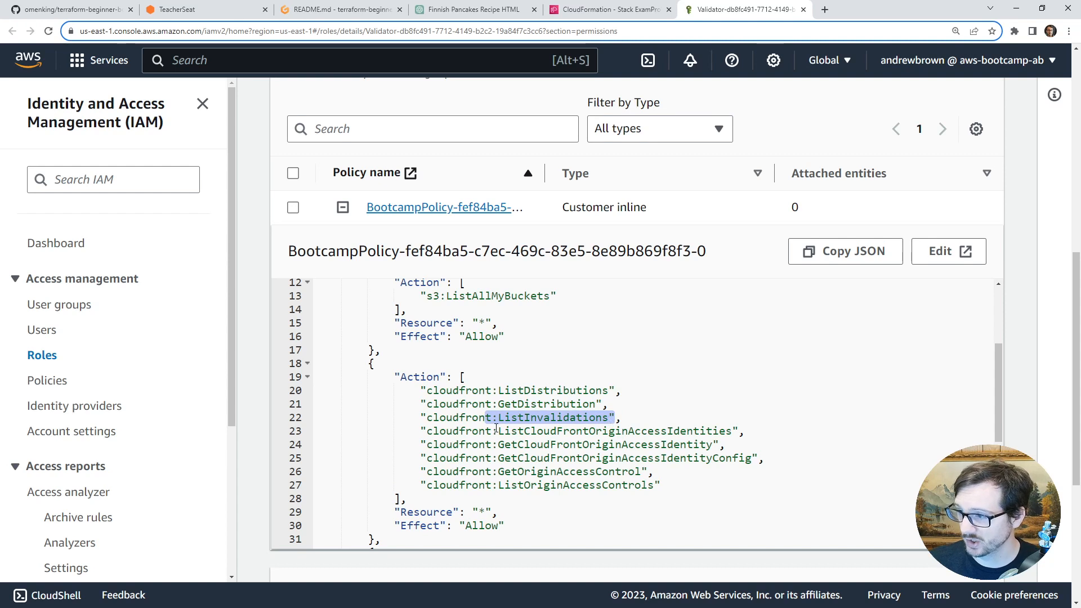
{"action": "left_click_drag", "start_coordinate": [496, 430], "coordinate": [718, 444]}
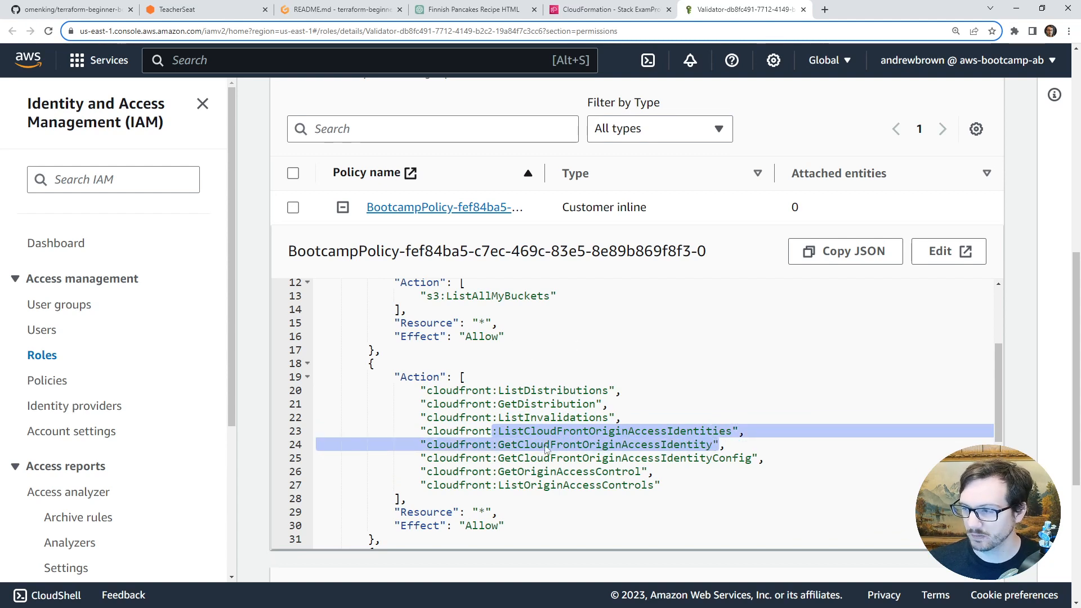
{"action": "scroll", "coordinate": [648, 431], "scroll_direction": "down", "scroll_amount": 1}
{"action": "left_click_drag", "start_coordinate": [661, 434], "coordinate": [313, 425]}
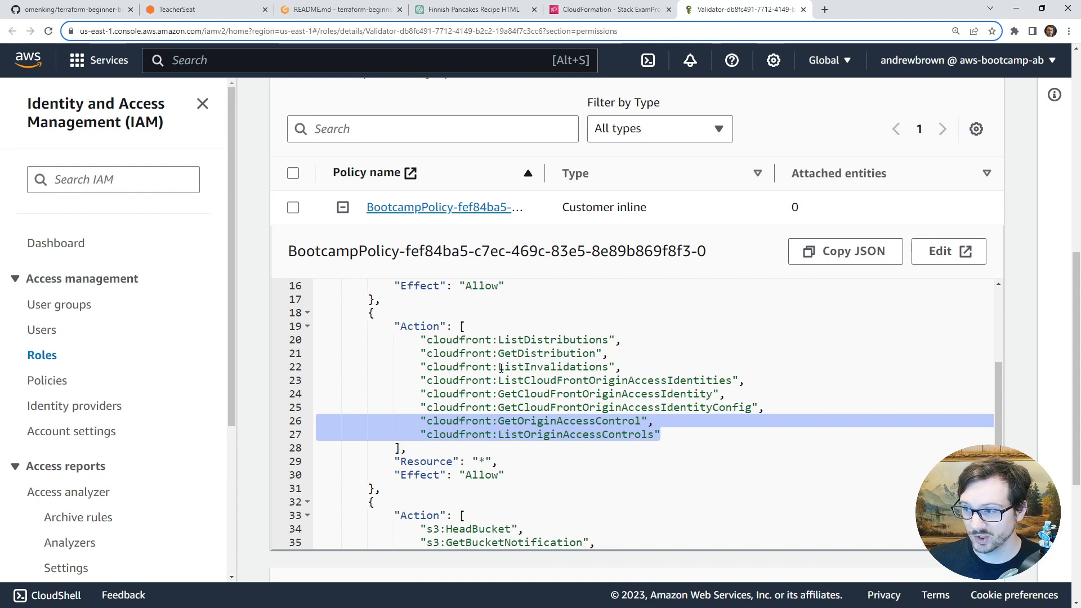
Examine the policy's CloudFront origin access control actions and its last statement's S3 read actions and bucket ARN resources.
{"action": "left_click", "coordinate": [514, 422]}
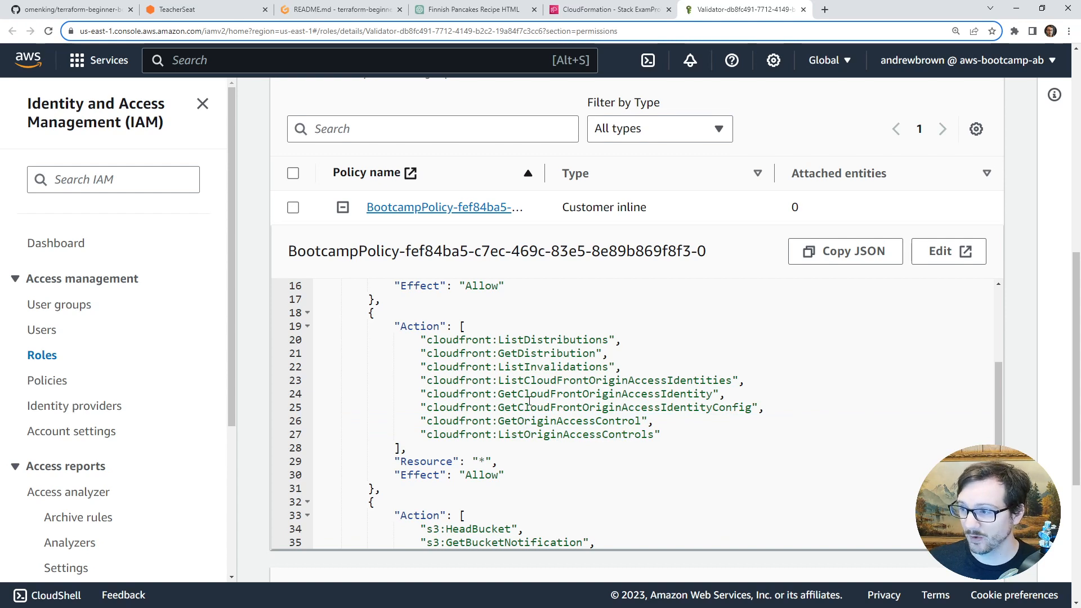
{"action": "left_click_drag", "start_coordinate": [492, 422], "coordinate": [675, 421]}
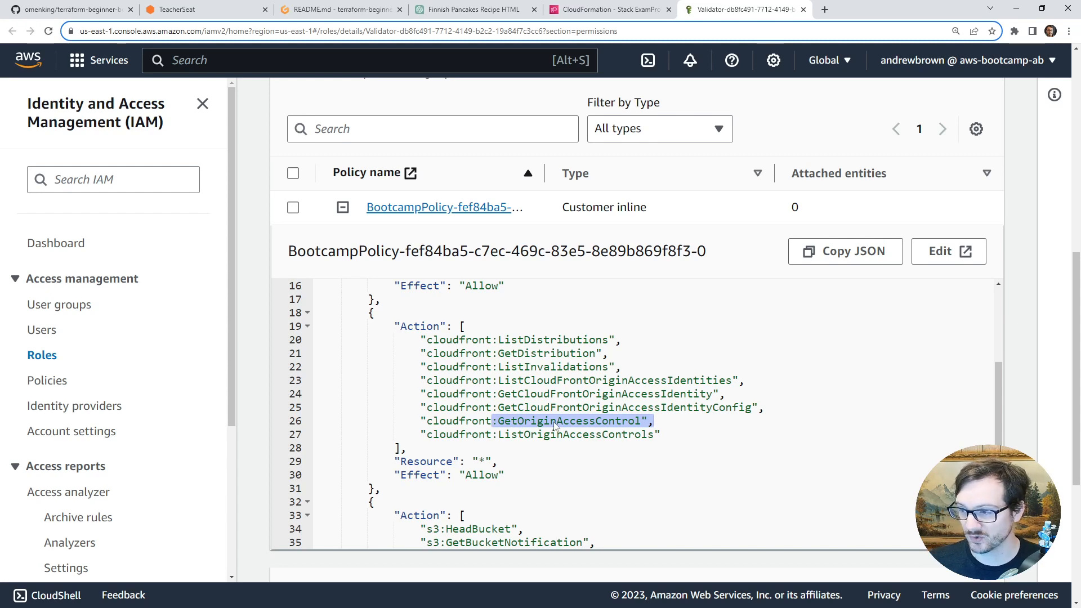
{"action": "scroll", "coordinate": [556, 426], "scroll_direction": "down", "scroll_amount": 4}
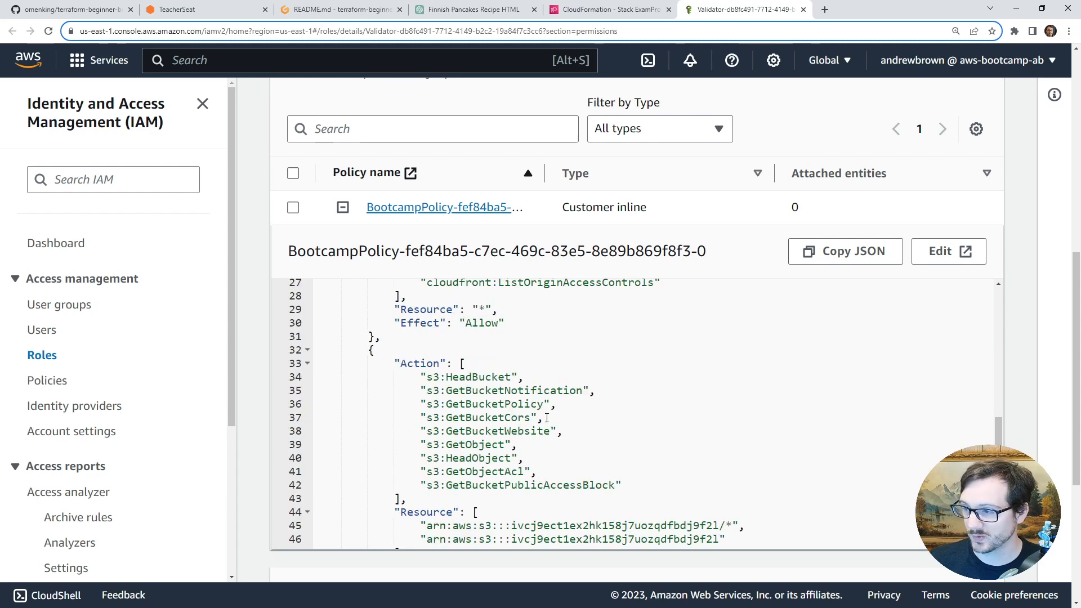
{"action": "left_click_drag", "start_coordinate": [444, 377], "coordinate": [537, 381]}
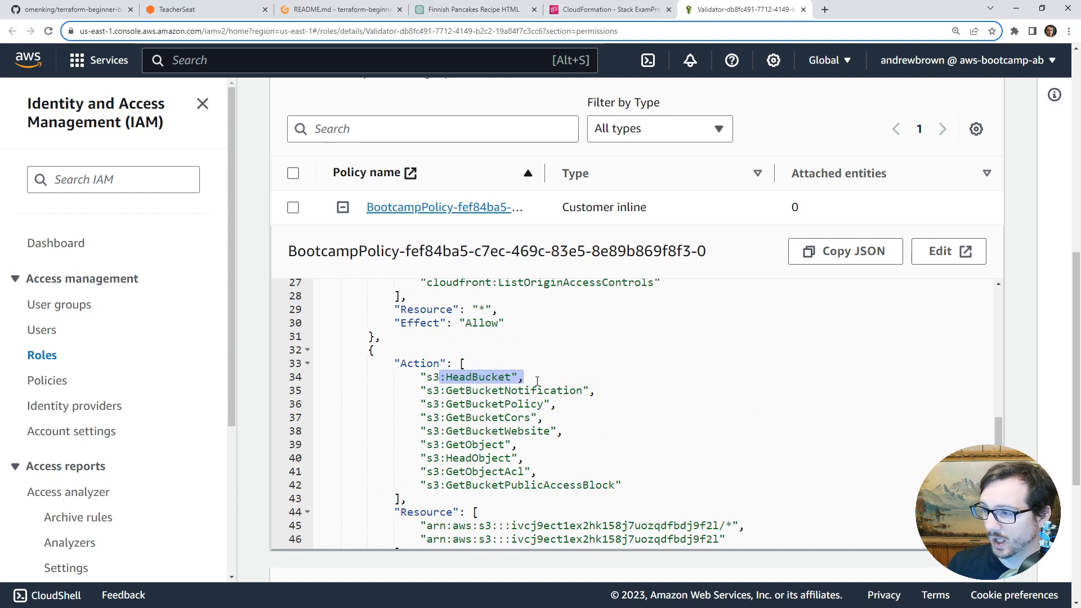
{"action": "left_click_drag", "start_coordinate": [453, 391], "coordinate": [536, 473]}
{"action": "left_click_drag", "start_coordinate": [461, 485], "coordinate": [654, 485]}
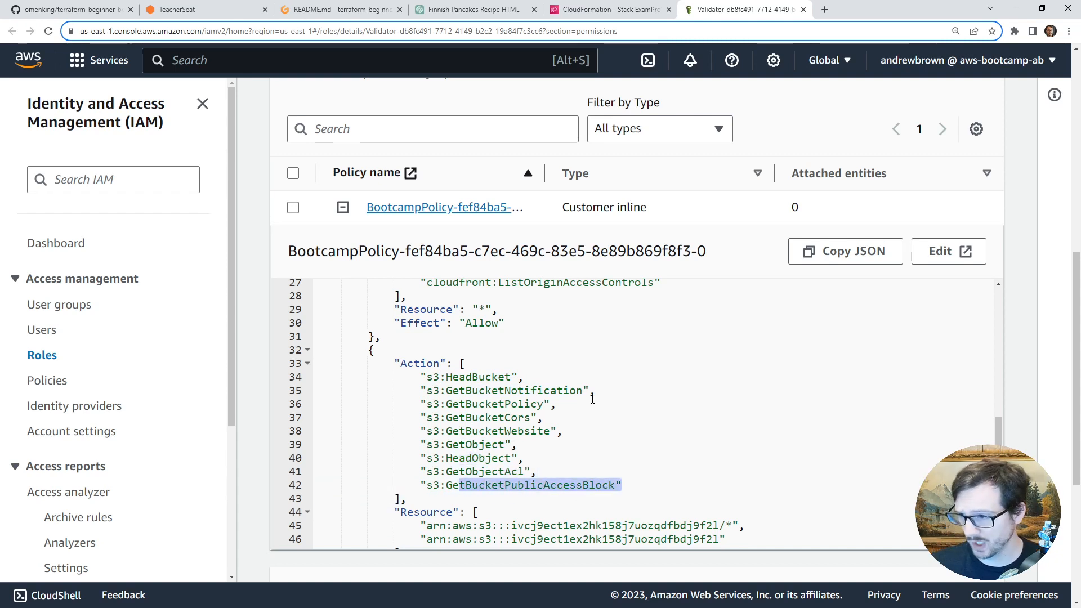
{"action": "scroll", "coordinate": [571, 397], "scroll_direction": "down", "scroll_amount": 2}
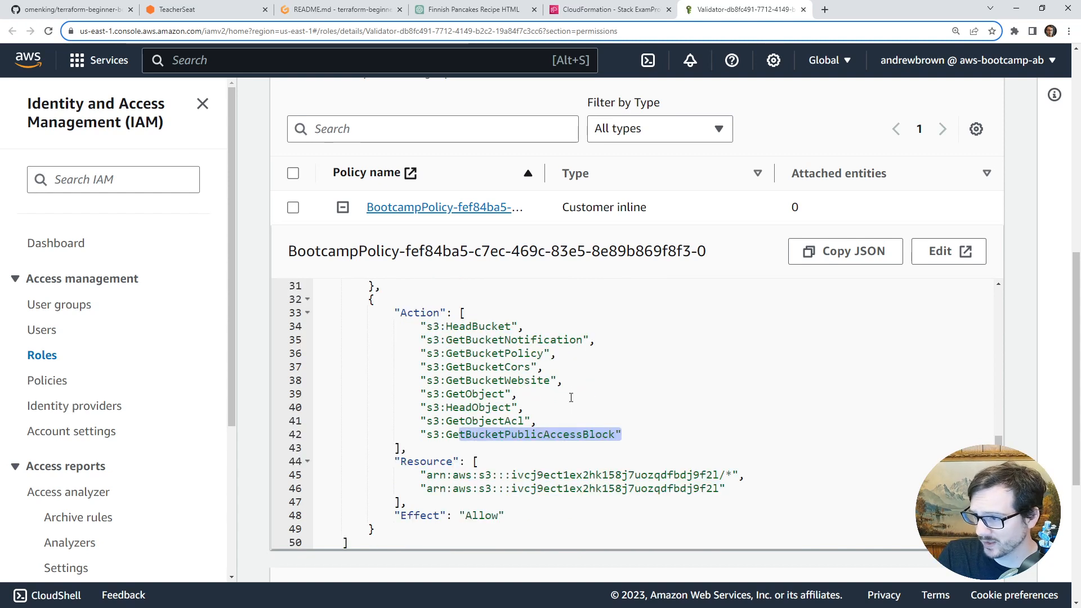
{"action": "left_click_drag", "start_coordinate": [727, 489], "coordinate": [332, 477]}
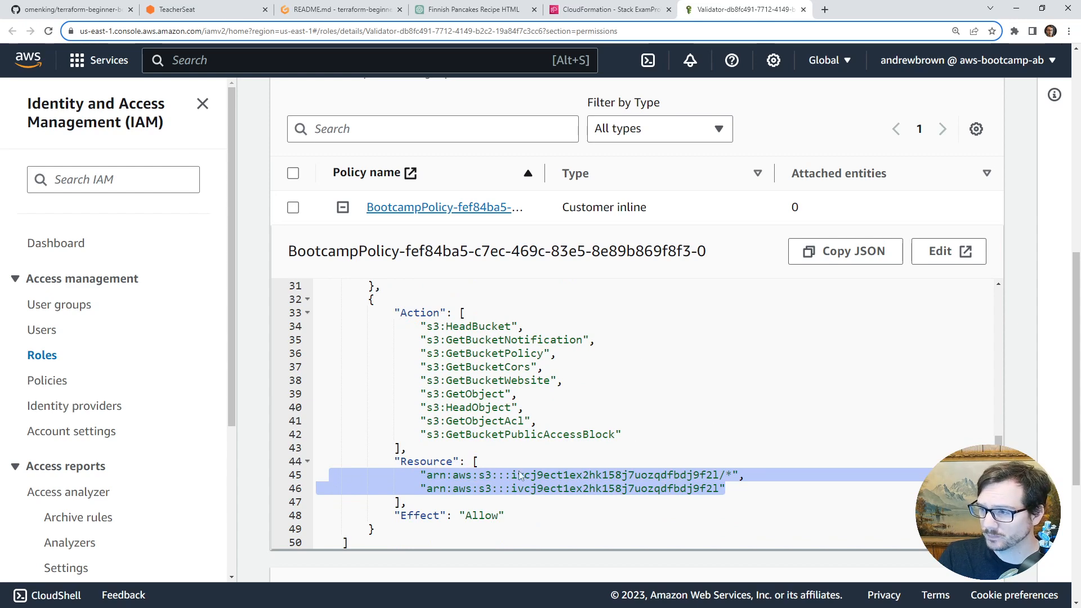
Review the whole BootcampPolicy again, from the S3 bucket statements through the CloudFront actions back to its first statement.
{"action": "scroll", "coordinate": [694, 377], "scroll_direction": "up", "scroll_amount": 1}
{"action": "scroll", "coordinate": [575, 439], "scroll_direction": "down", "scroll_amount": 1}
{"action": "scroll", "coordinate": [566, 446], "scroll_direction": "up", "scroll_amount": 6}
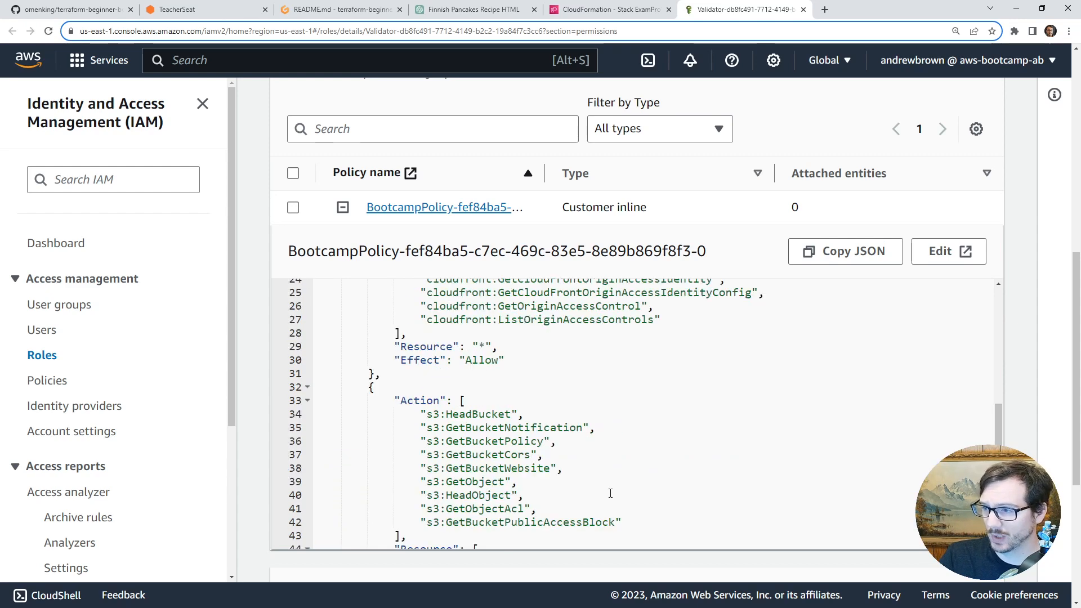
{"action": "scroll", "coordinate": [566, 446], "scroll_direction": "down", "scroll_amount": 2}
{"action": "scroll", "coordinate": [546, 448], "scroll_direction": "up", "scroll_amount": 4}
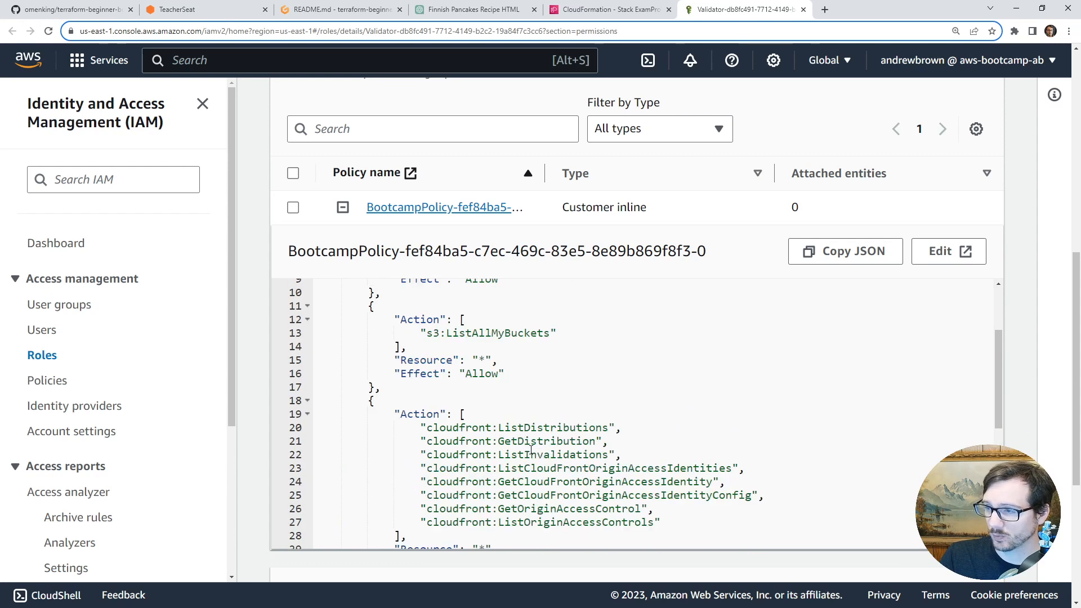
{"action": "scroll", "coordinate": [531, 451], "scroll_direction": "down", "scroll_amount": 3}
{"action": "scroll", "coordinate": [518, 459], "scroll_direction": "up", "scroll_amount": 1}
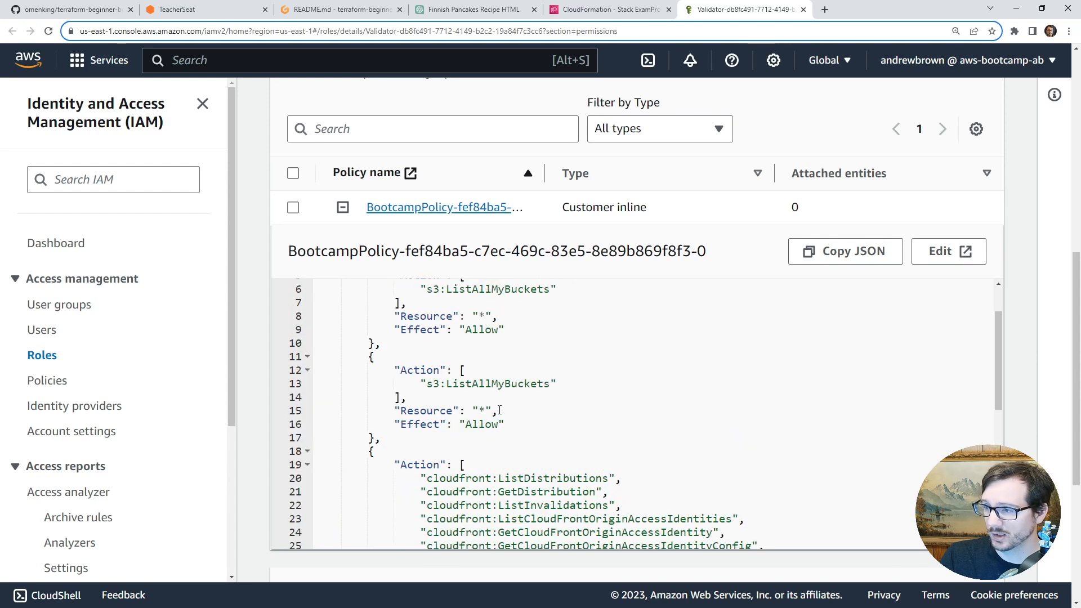
{"action": "scroll", "coordinate": [507, 468], "scroll_direction": "down", "scroll_amount": 2}
{"action": "left_click_drag", "start_coordinate": [495, 474], "coordinate": [394, 353]}
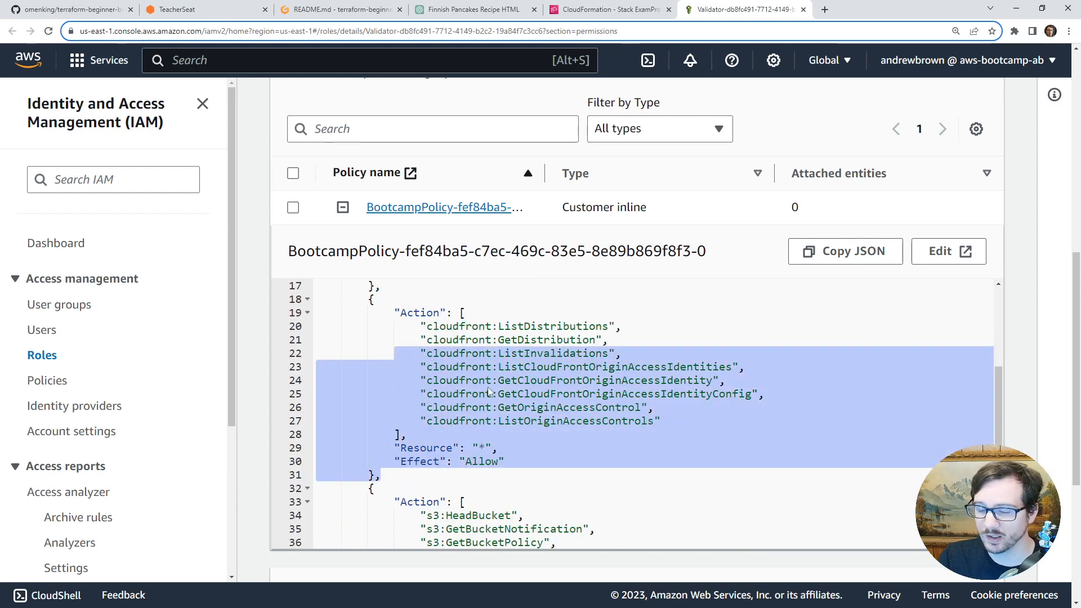
{"action": "scroll", "coordinate": [499, 387], "scroll_direction": "up", "scroll_amount": 5}
{"action": "scroll", "coordinate": [499, 387], "scroll_direction": "down", "scroll_amount": 1}
{"action": "scroll", "coordinate": [499, 387], "scroll_direction": "down", "scroll_amount": 5}
{"action": "scroll", "coordinate": [509, 422], "scroll_direction": "up", "scroll_amount": 6}
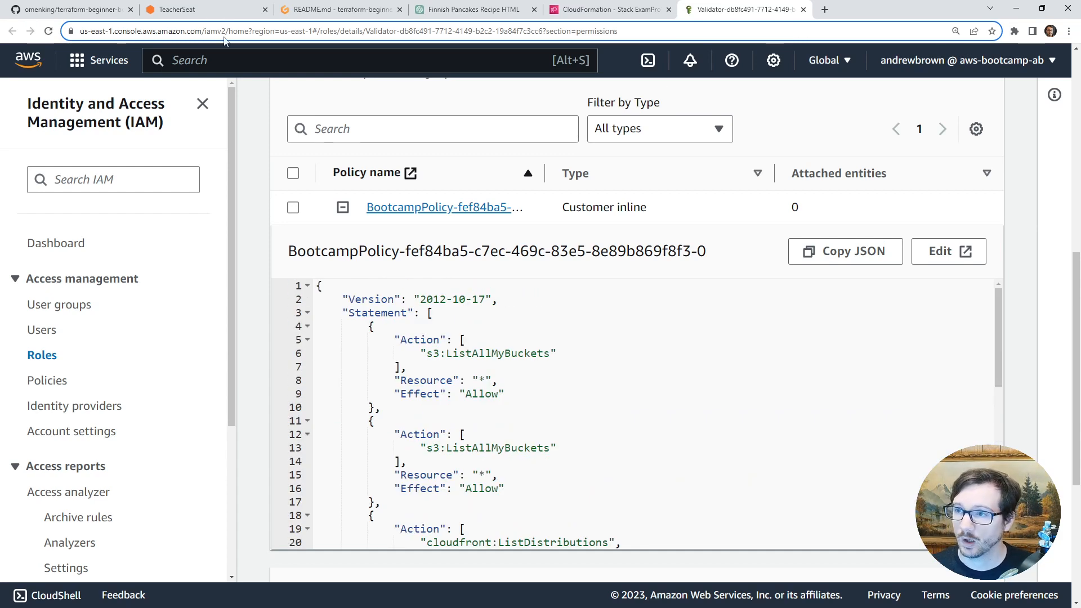
Switch to TeacherSeat and run the puller in Step 4 of the active validation run.
{"action": "left_click", "coordinate": [580, 10]}
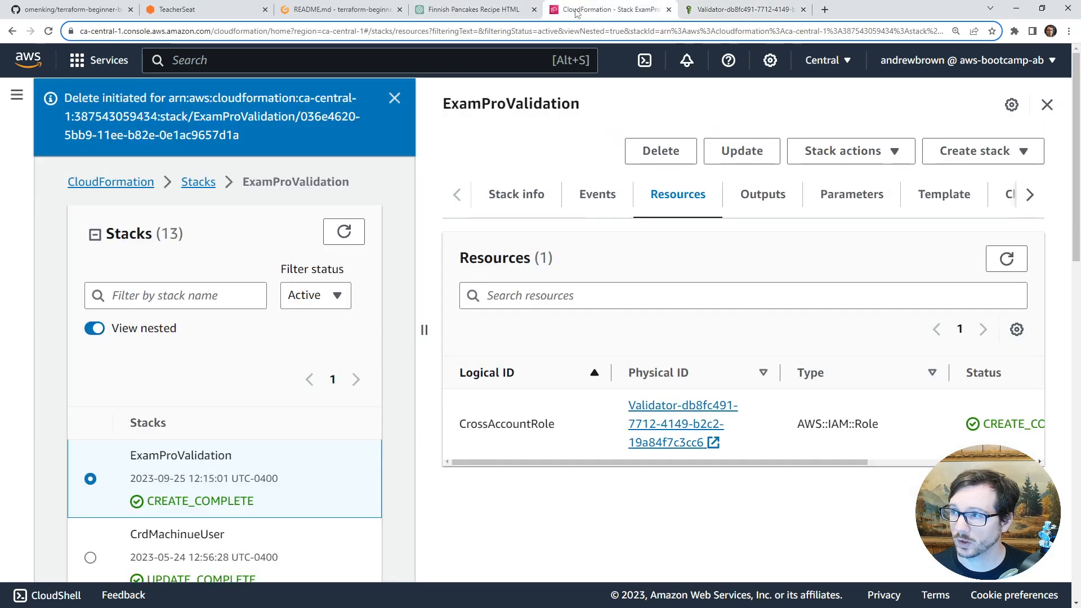
{"action": "left_click", "coordinate": [329, 10]}
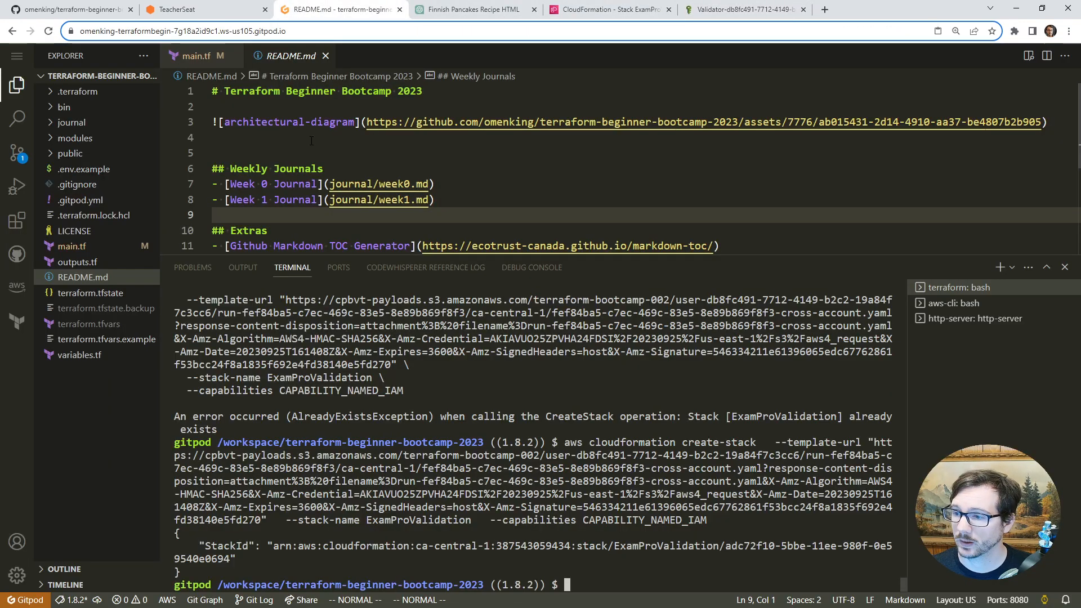
{"action": "left_click", "coordinate": [226, 10]}
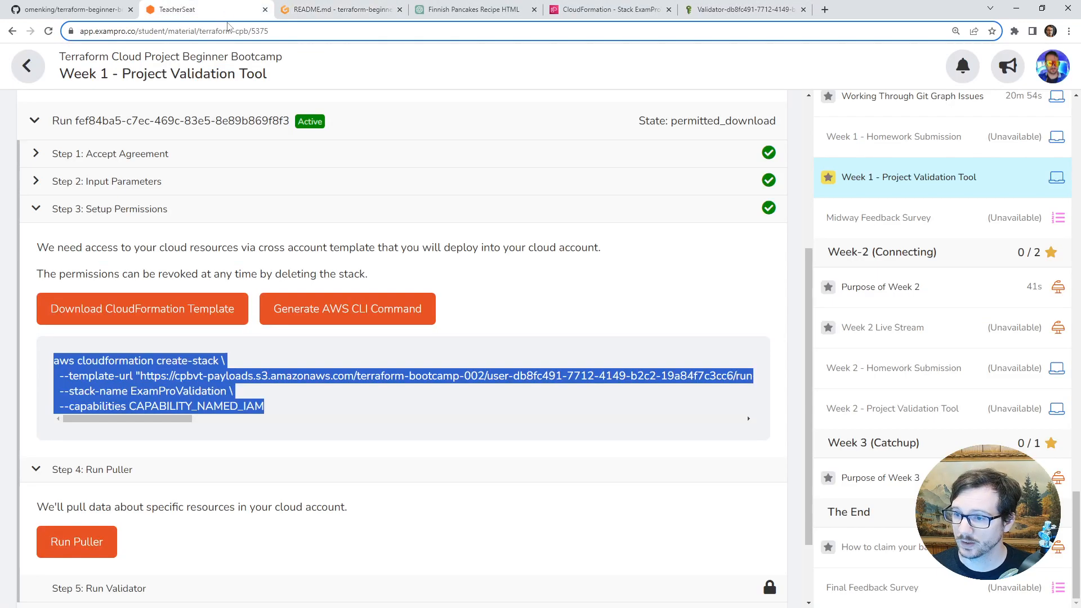
{"action": "left_click", "coordinate": [366, 477]}
{"action": "left_click", "coordinate": [326, 477]}
{"action": "scroll", "coordinate": [150, 413], "scroll_direction": "down", "scroll_amount": 2}
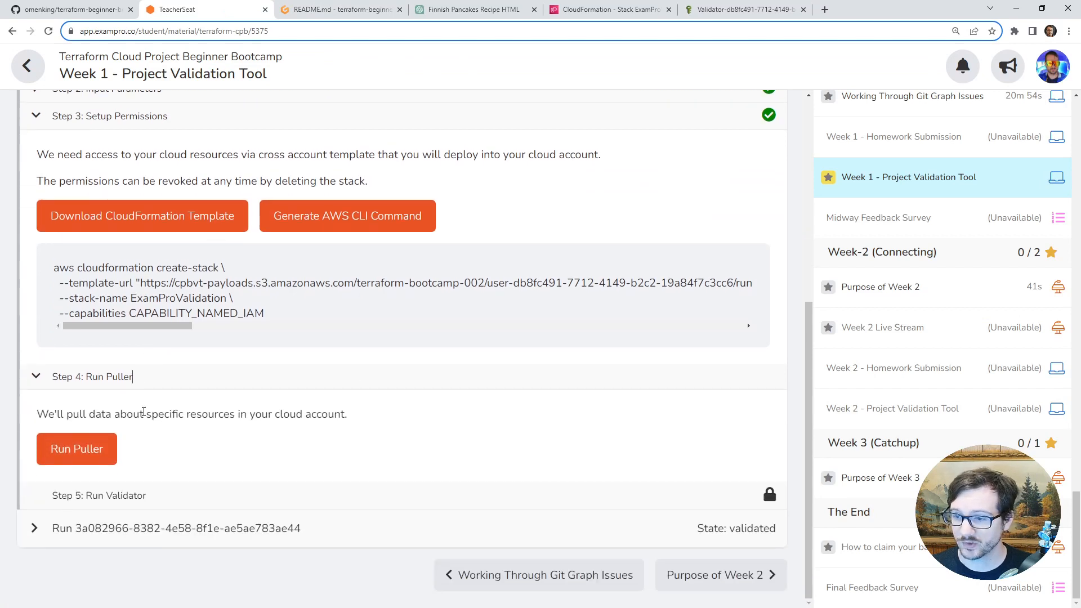
{"action": "left_click", "coordinate": [77, 449]}
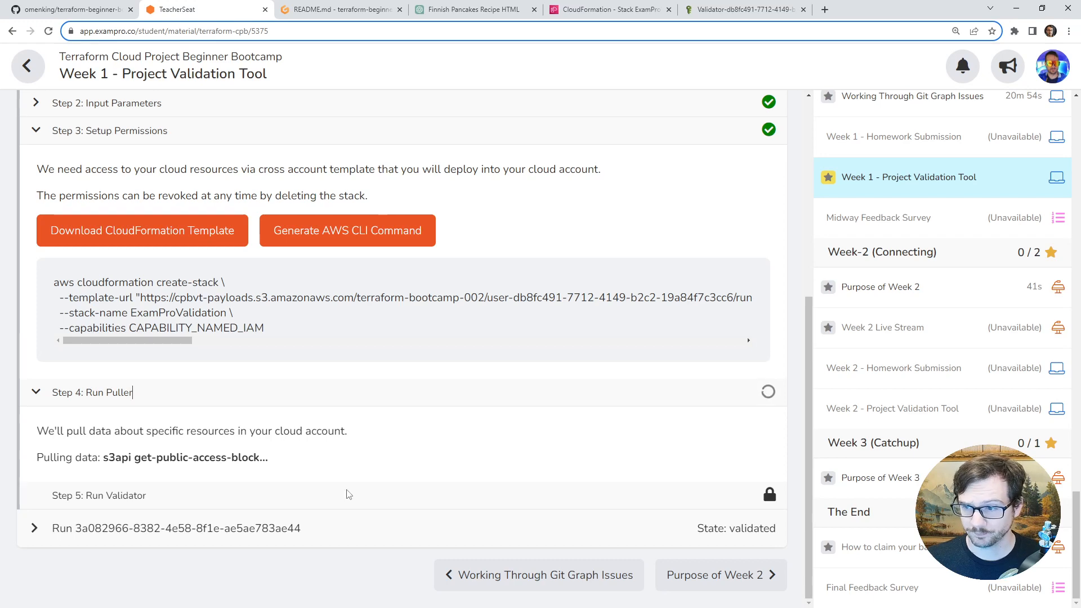
Review the puller's pulled-file tally and its list of CloudFront list-invalidations entries.
{"action": "left_click", "coordinate": [245, 391]}
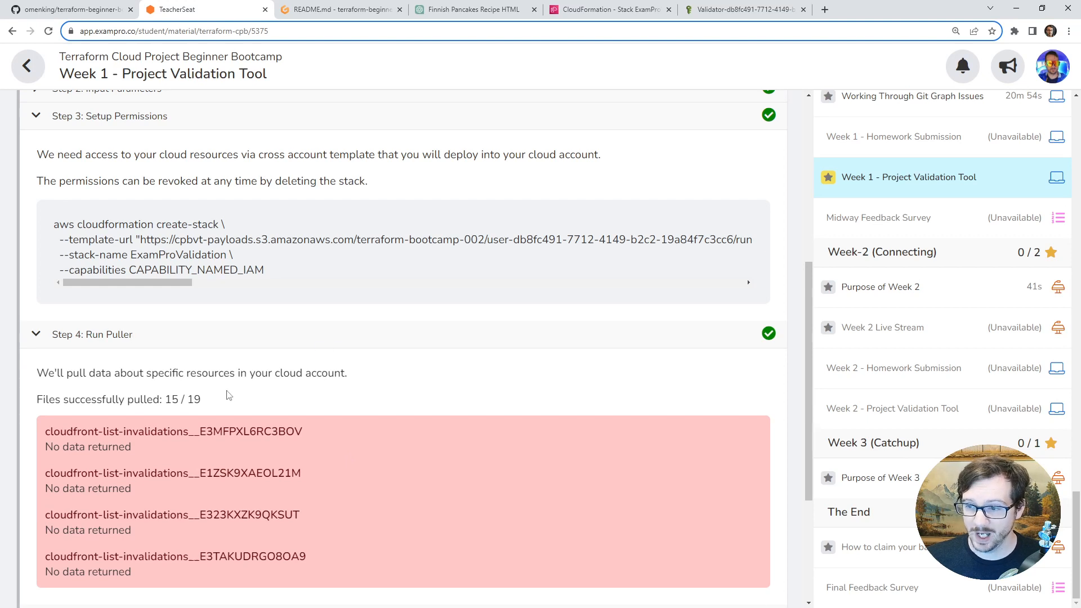
{"action": "scroll", "coordinate": [233, 417], "scroll_direction": "down", "scroll_amount": 2}
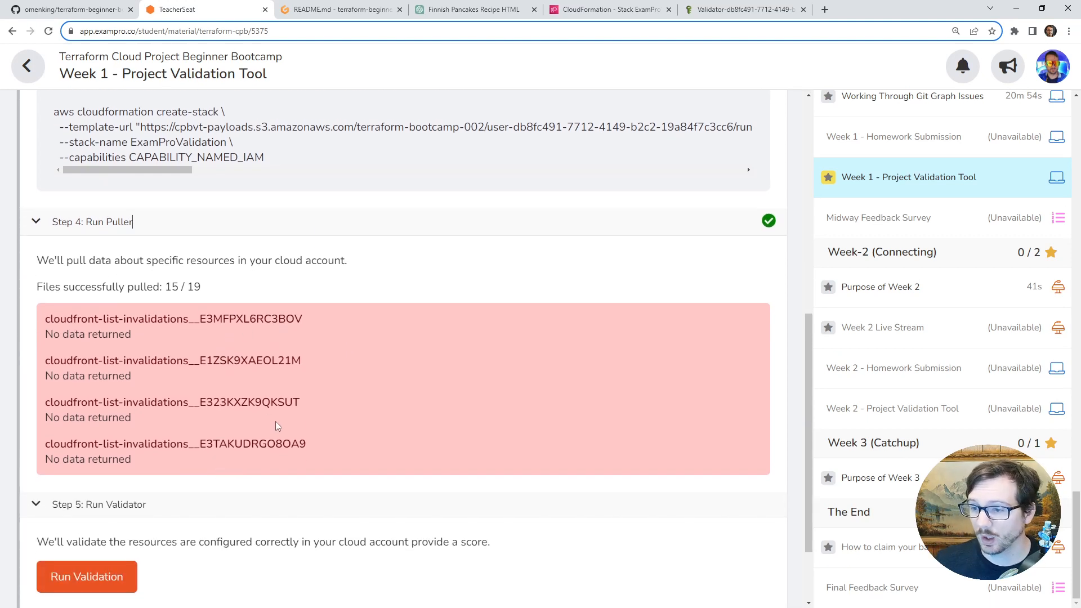
{"action": "left_click_drag", "start_coordinate": [116, 319], "coordinate": [288, 320]}
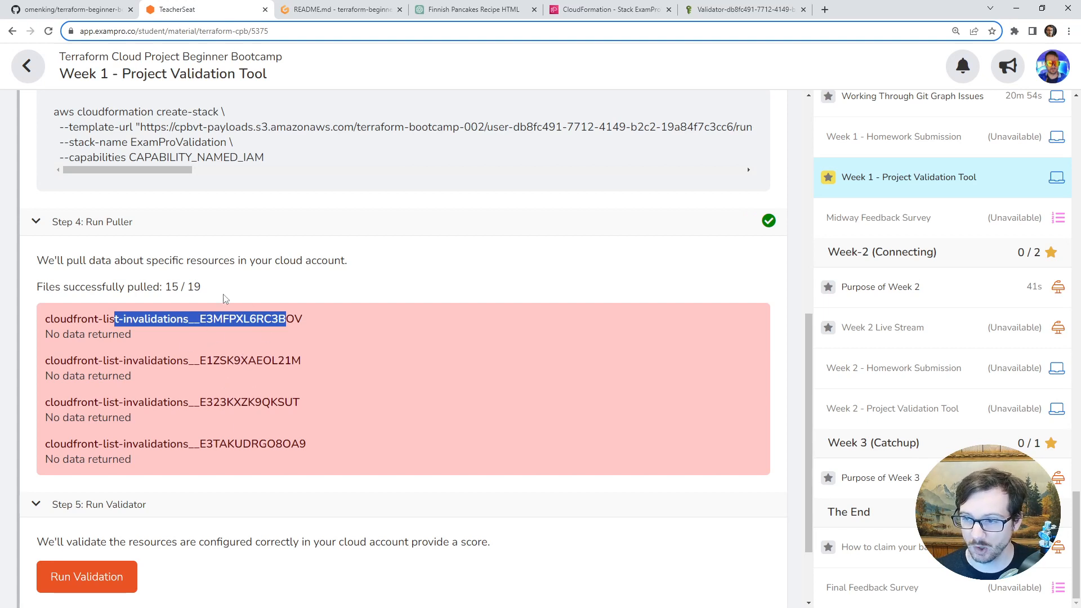
{"action": "left_click_drag", "start_coordinate": [140, 287], "coordinate": [215, 289]}
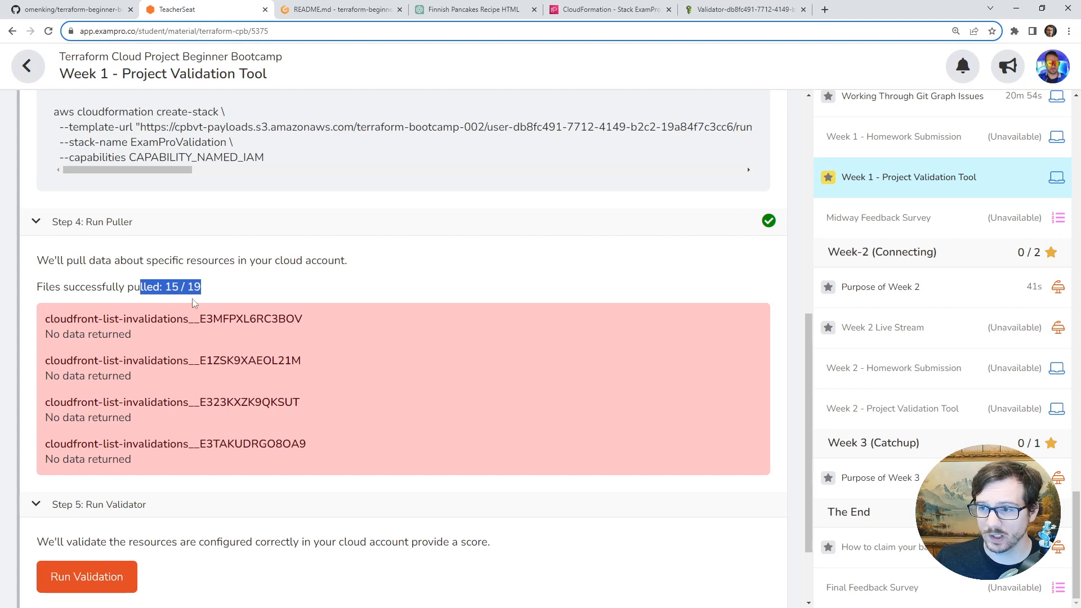
{"action": "left_click", "coordinate": [209, 284]}
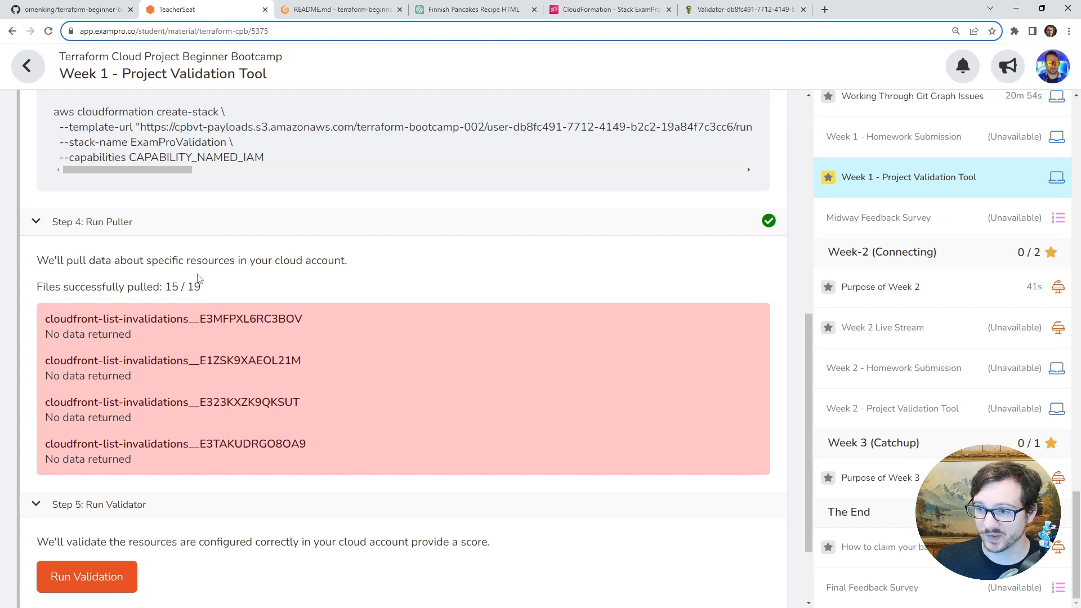
Run the Step 5 validation and review the week1 spec results along with the run's earlier steps.
{"action": "scroll", "coordinate": [236, 383], "scroll_direction": "down", "scroll_amount": 2}
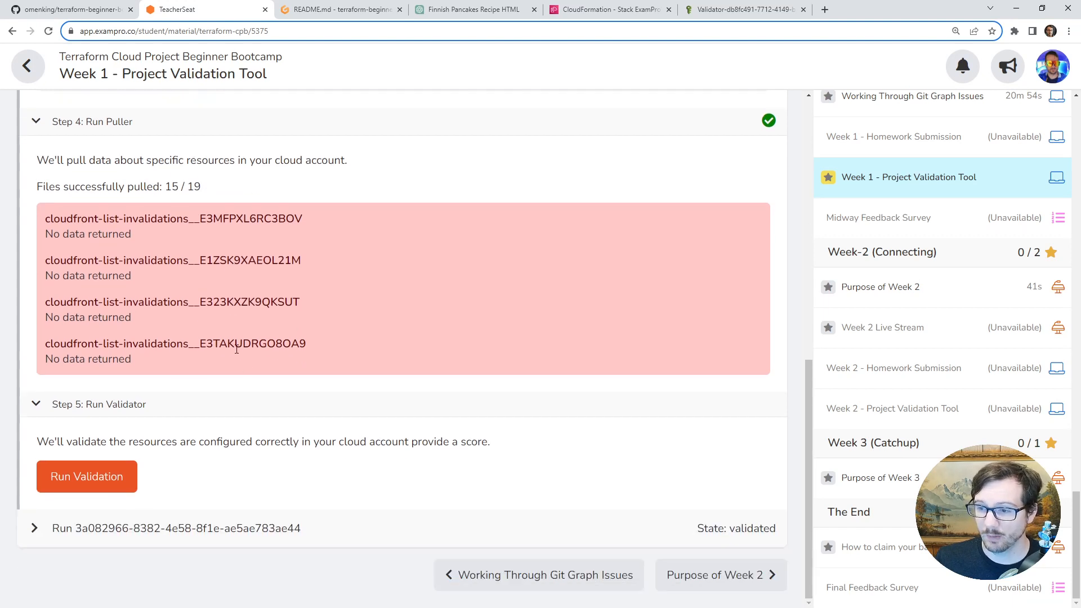
{"action": "left_click", "coordinate": [119, 478]}
{"action": "scroll", "coordinate": [223, 378], "scroll_direction": "down", "scroll_amount": 3}
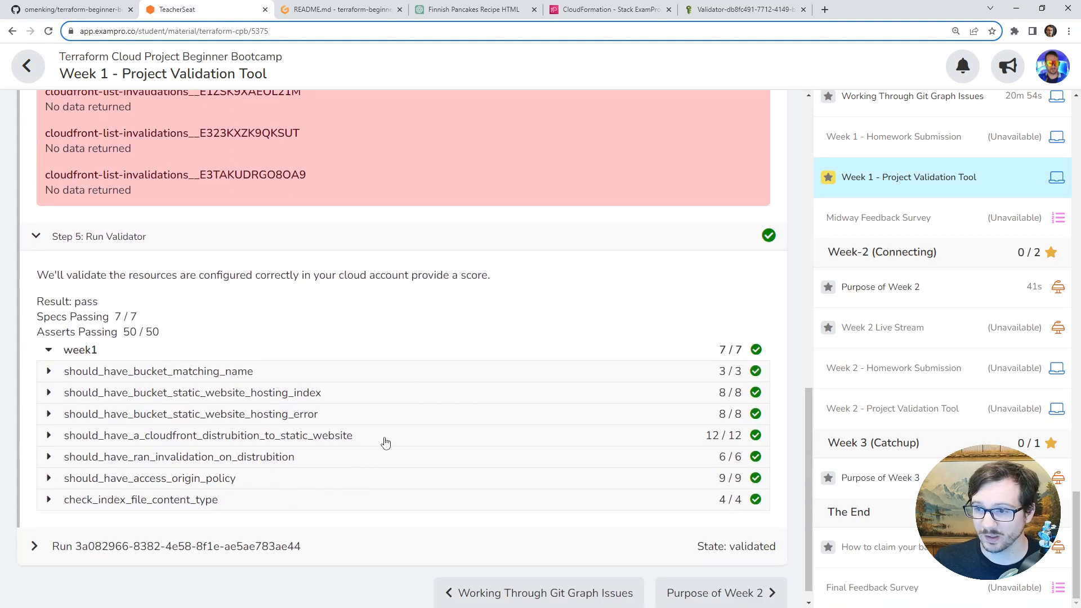
{"action": "scroll", "coordinate": [370, 480], "scroll_direction": "up", "scroll_amount": 10}
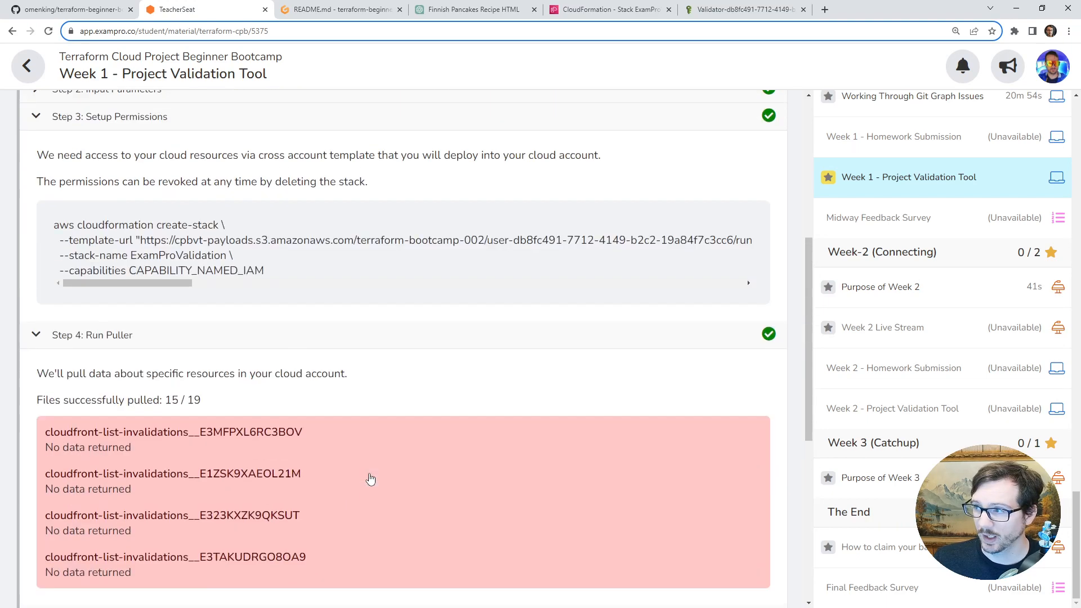
{"action": "scroll", "coordinate": [537, 442], "scroll_direction": "down", "scroll_amount": 10}
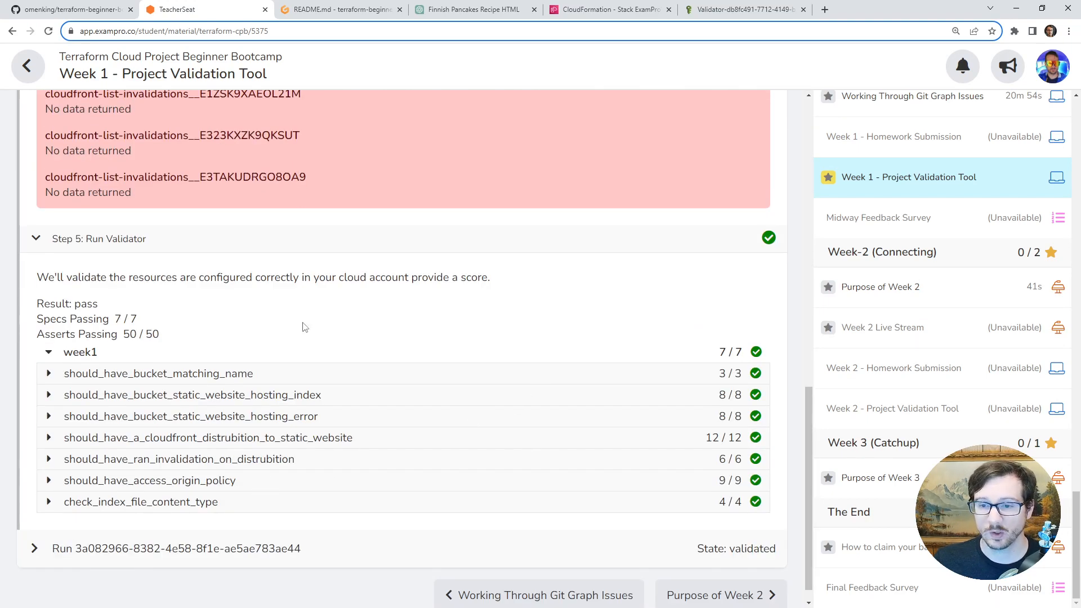
{"action": "scroll", "coordinate": [355, 484], "scroll_direction": "up", "scroll_amount": 5}
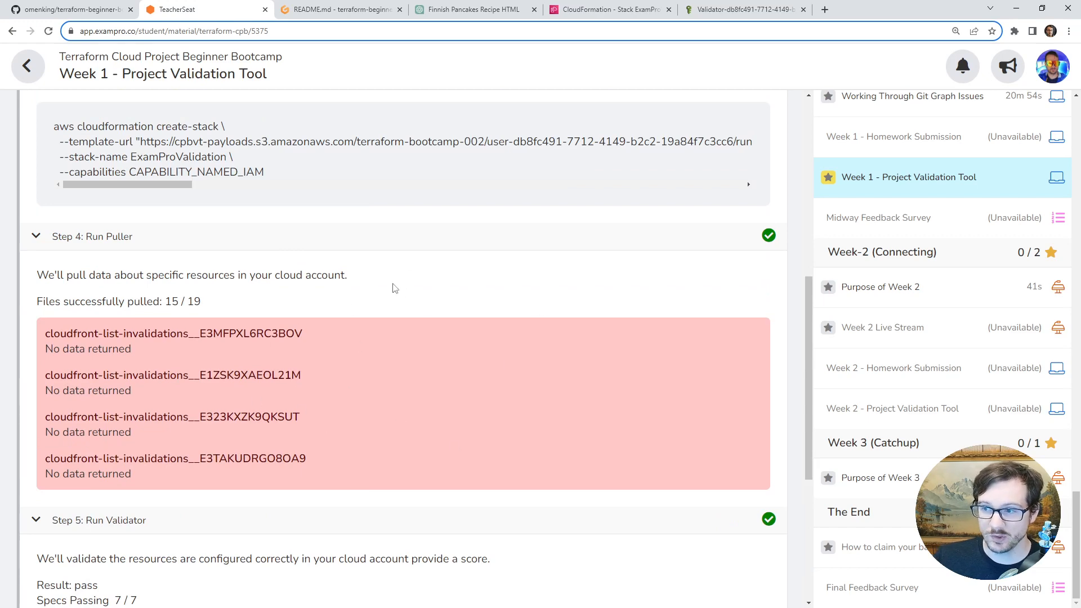
{"action": "scroll", "coordinate": [363, 481], "scroll_direction": "up", "scroll_amount": 5}
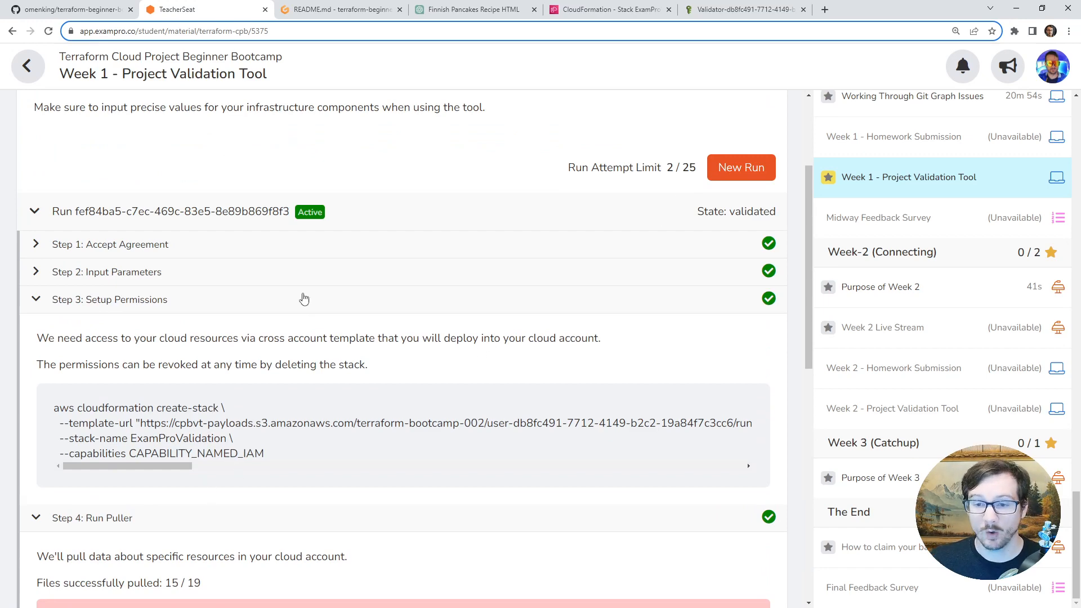
Switch to the Gitpod workspace and tear down the Terraform infrastructure by running tf destroy with the auto-approve option.
{"action": "left_click", "coordinate": [355, 9]}
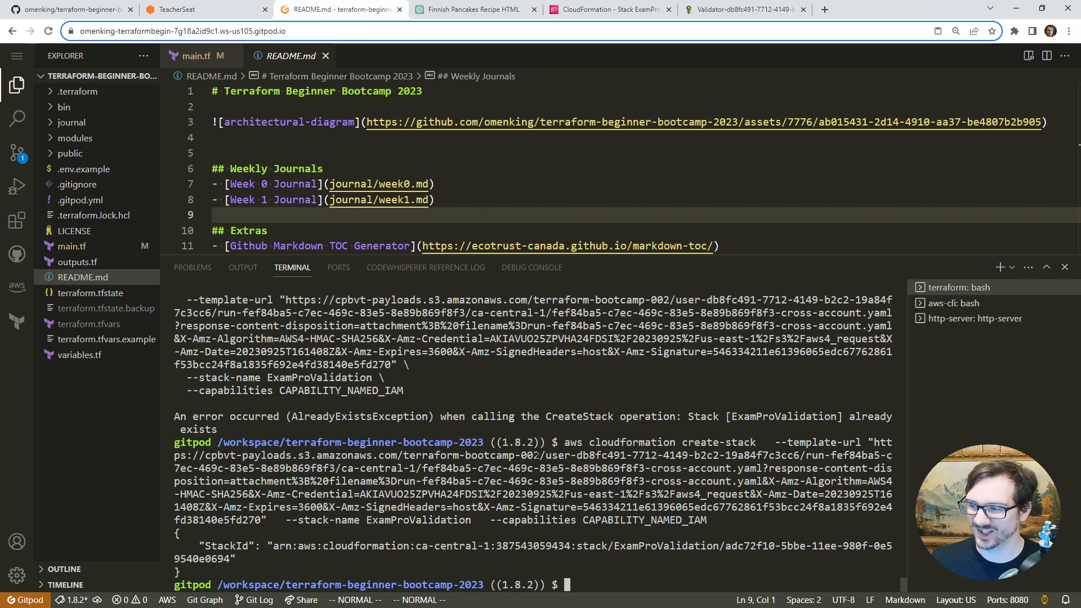
{"action": "key", "text": "Up"}
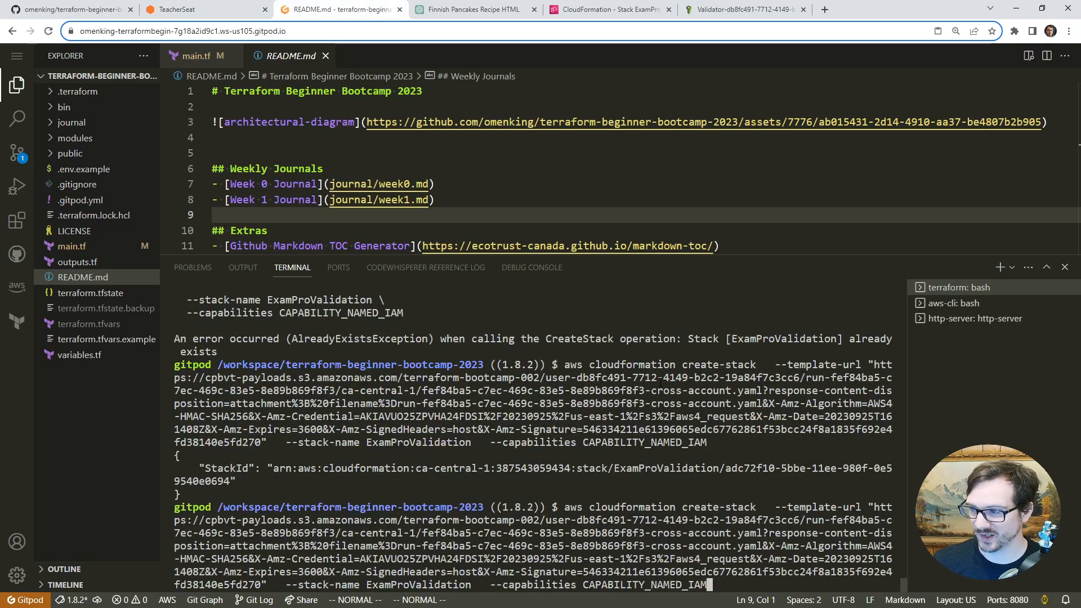
{"action": "key", "text": "Down"}
{"action": "type", "text": "terr"}
{"action": "key", "text": "BackSpace"}
{"action": "key", "text": "BackSpace"}
{"action": "key", "text": "BackSpace"}
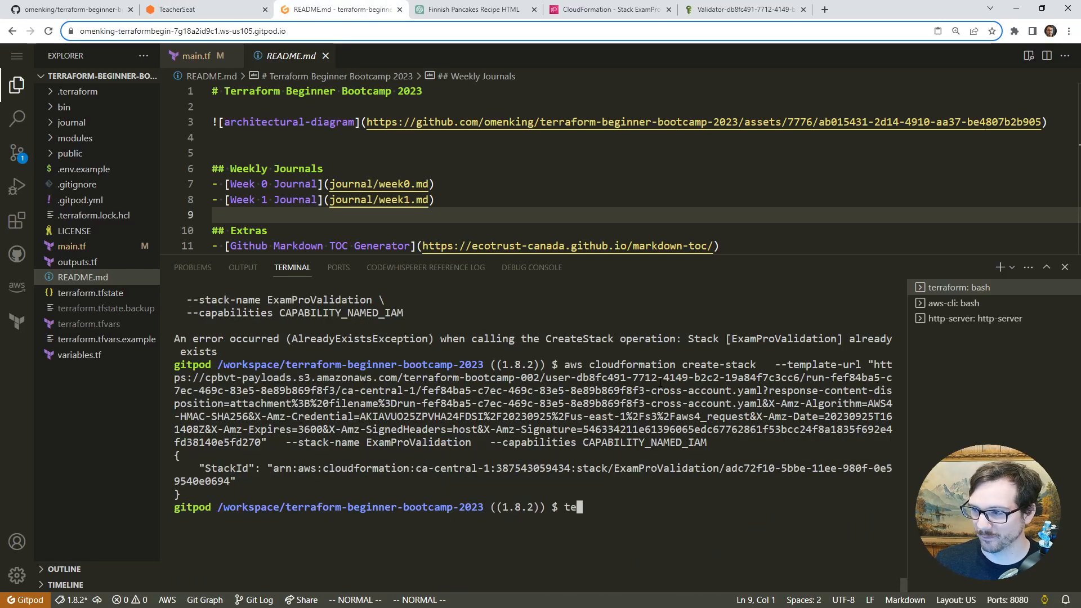
{"action": "type", "text": "f destroy "}
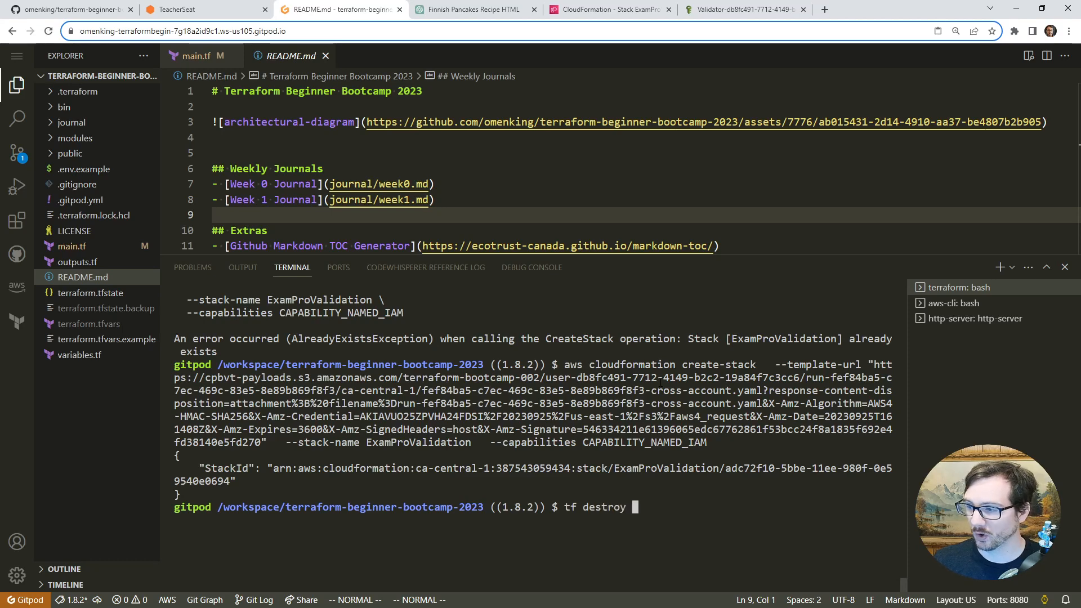
{"action": "type", "text": "--u"}
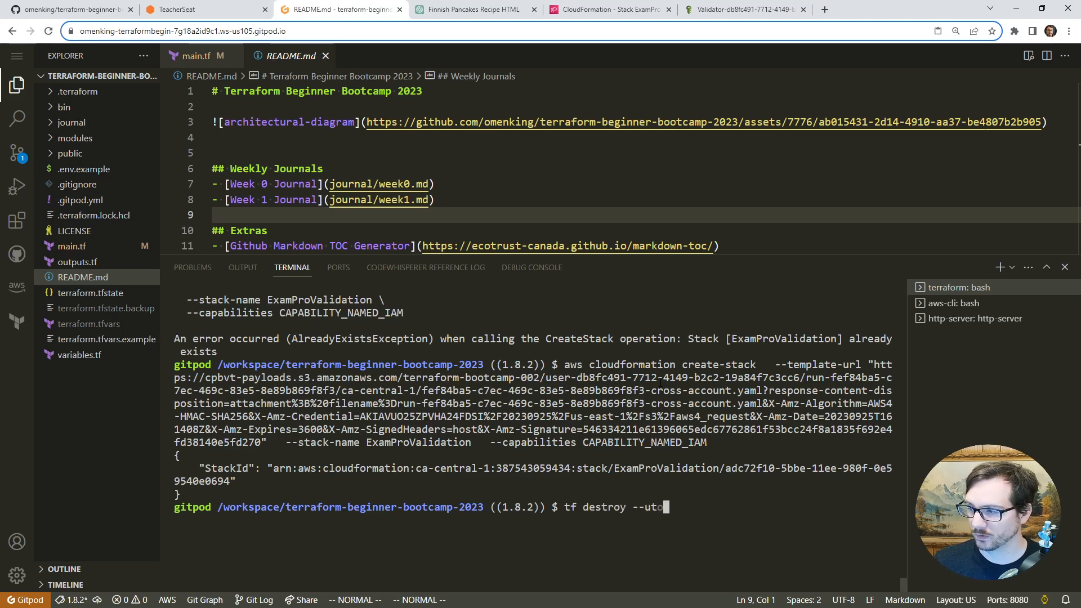
{"action": "key", "text": "BackSpace"}
{"action": "type", "text": "auto--"}
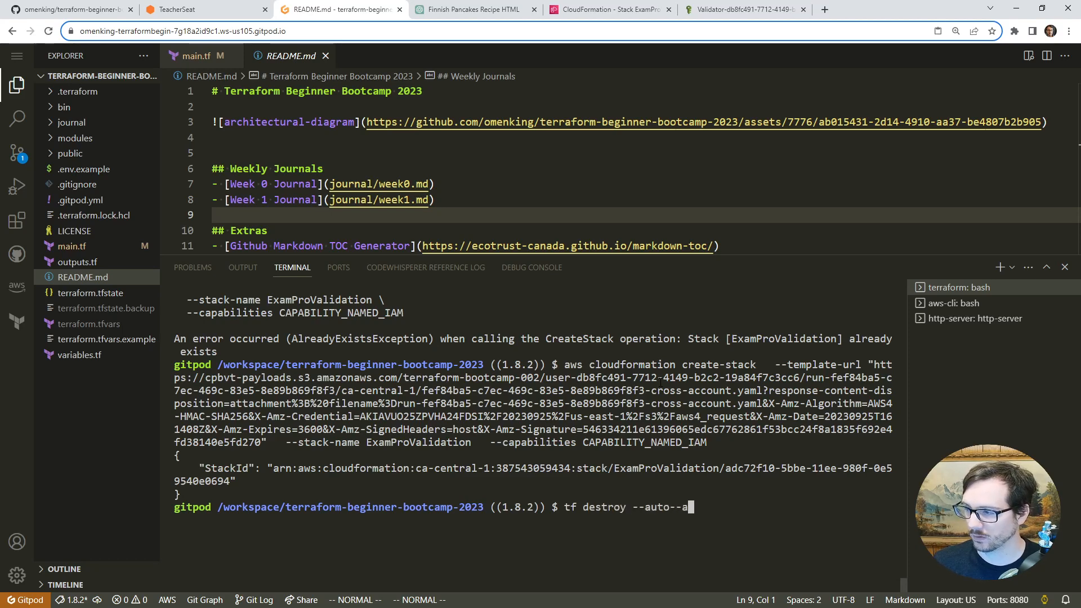
{"action": "key", "text": "BackSpace"}
{"action": "type", "text": "approve"}
{"action": "key", "text": "Return"}
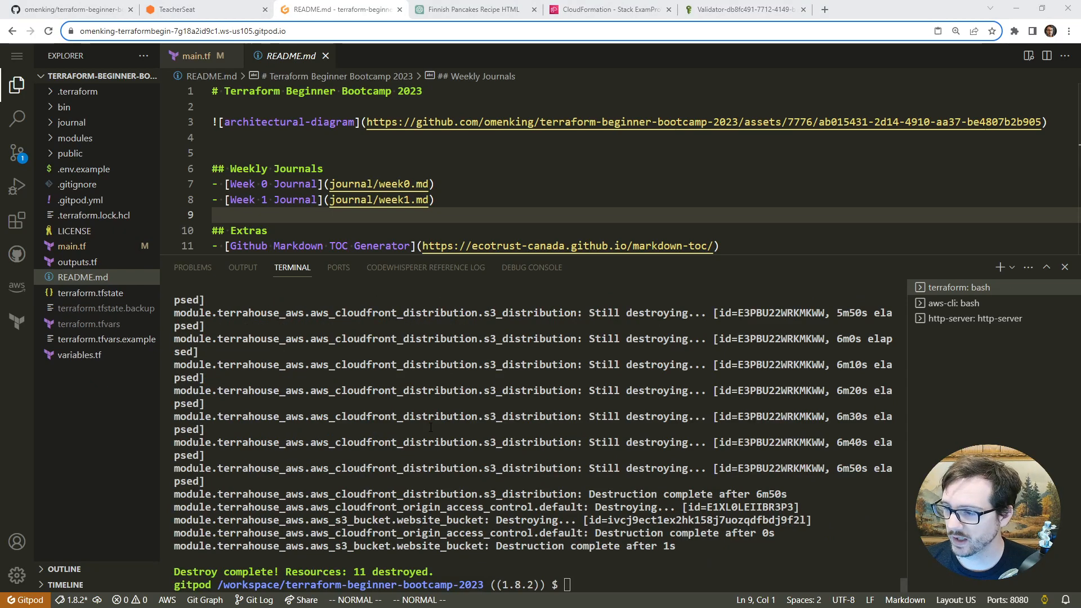
Stop the Gitpod workspace.
{"action": "left_click", "coordinate": [17, 57]}
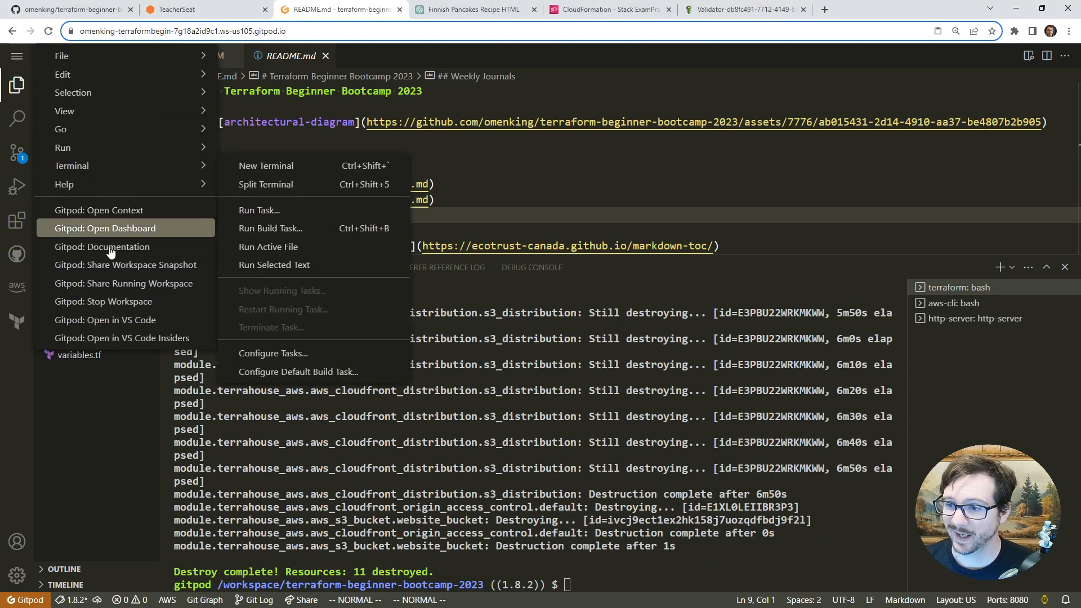
{"action": "left_click", "coordinate": [118, 302]}
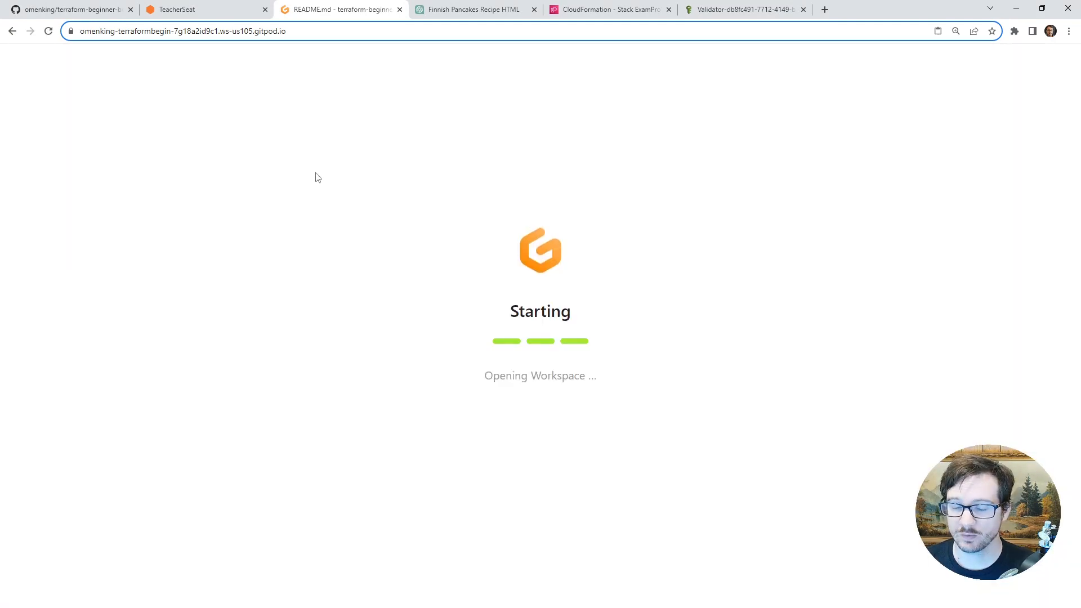